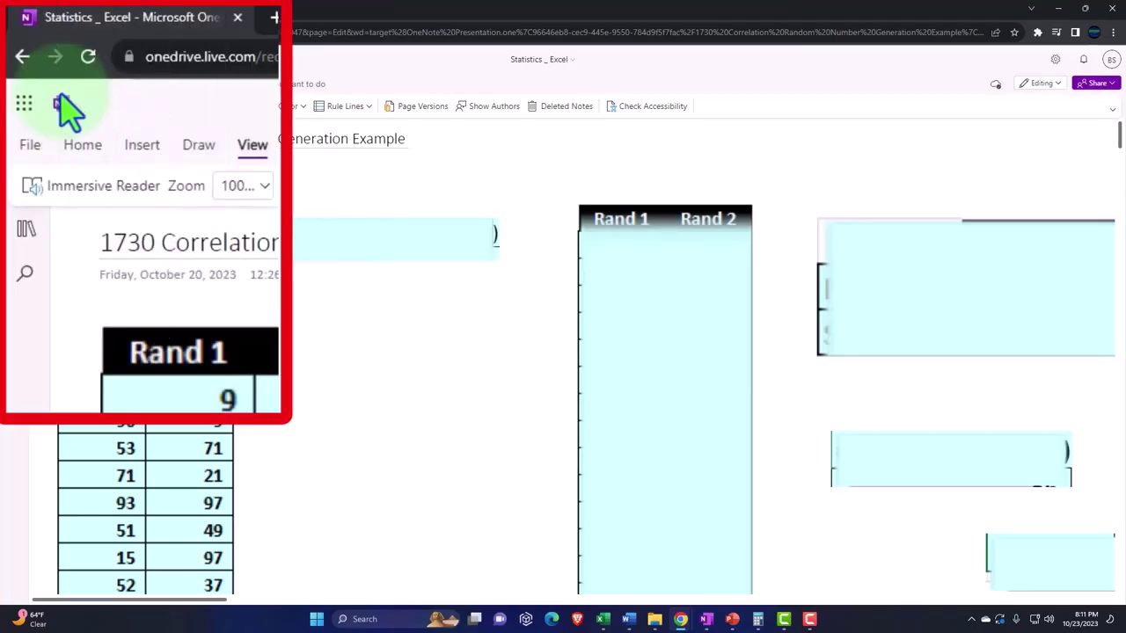
# Step: Open the 1120 Getting a Picture transcript from the OneNote and Excel Transcripts section in Immersive Reader and translate the document into Spanish (Mexico)
pyautogui.click(27, 231)
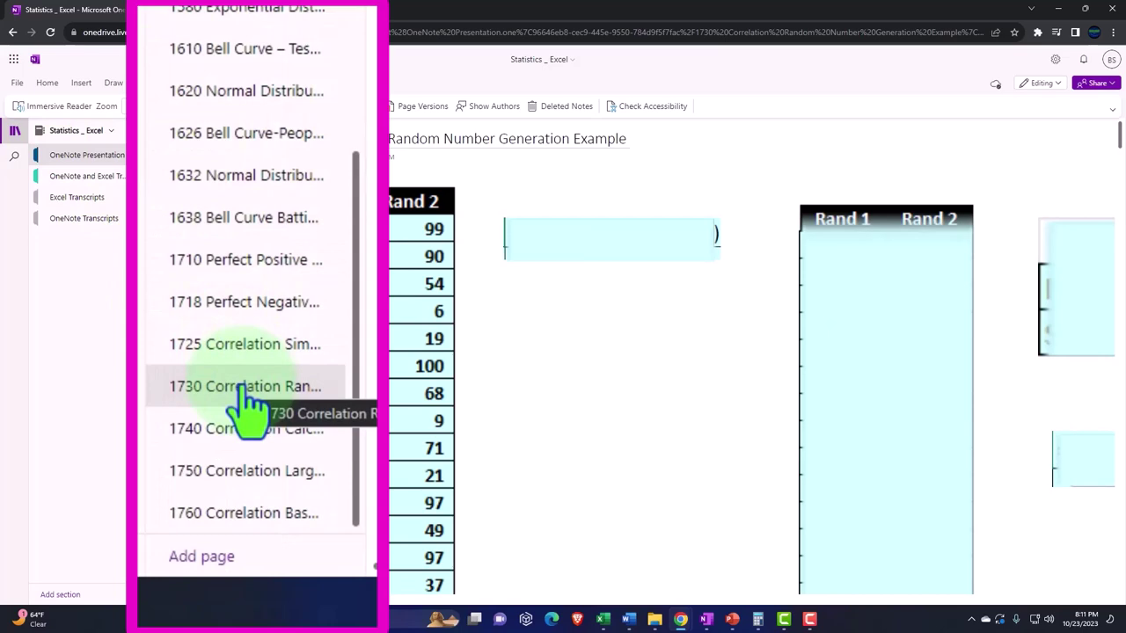
pyautogui.click(77, 177)
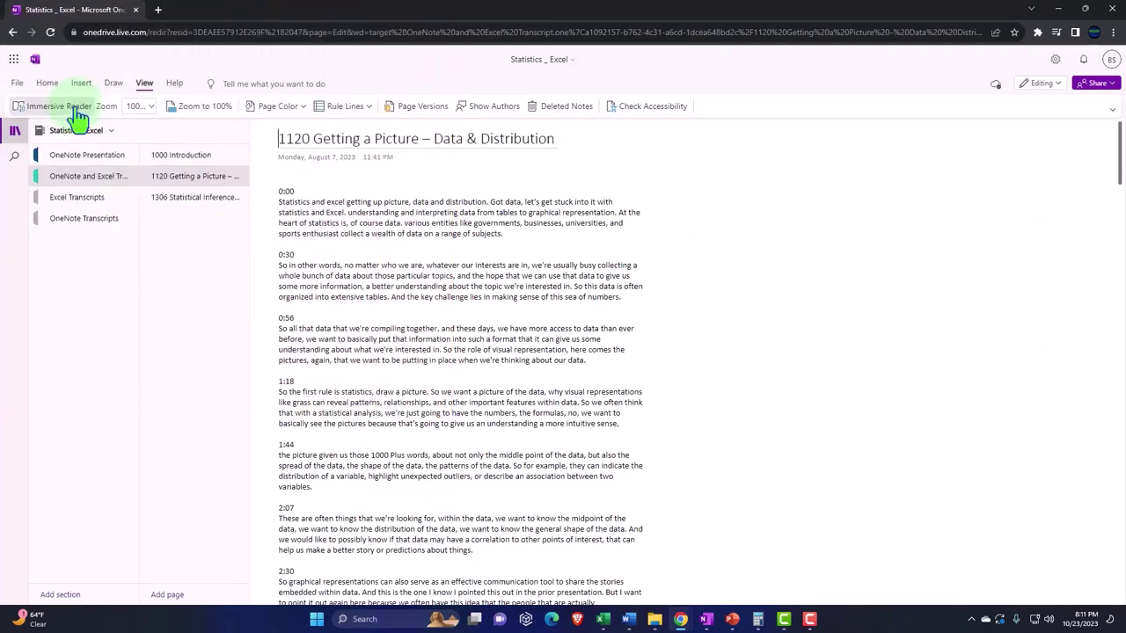
pyautogui.click(77, 116)
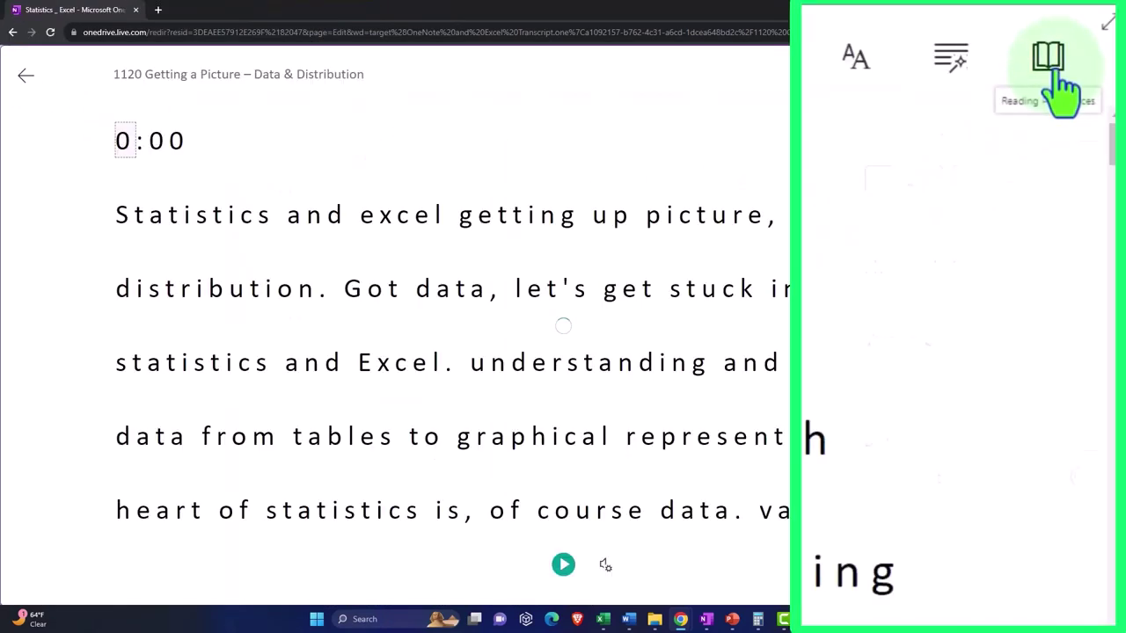
pyautogui.click(1051, 66)
pyautogui.click(1047, 477)
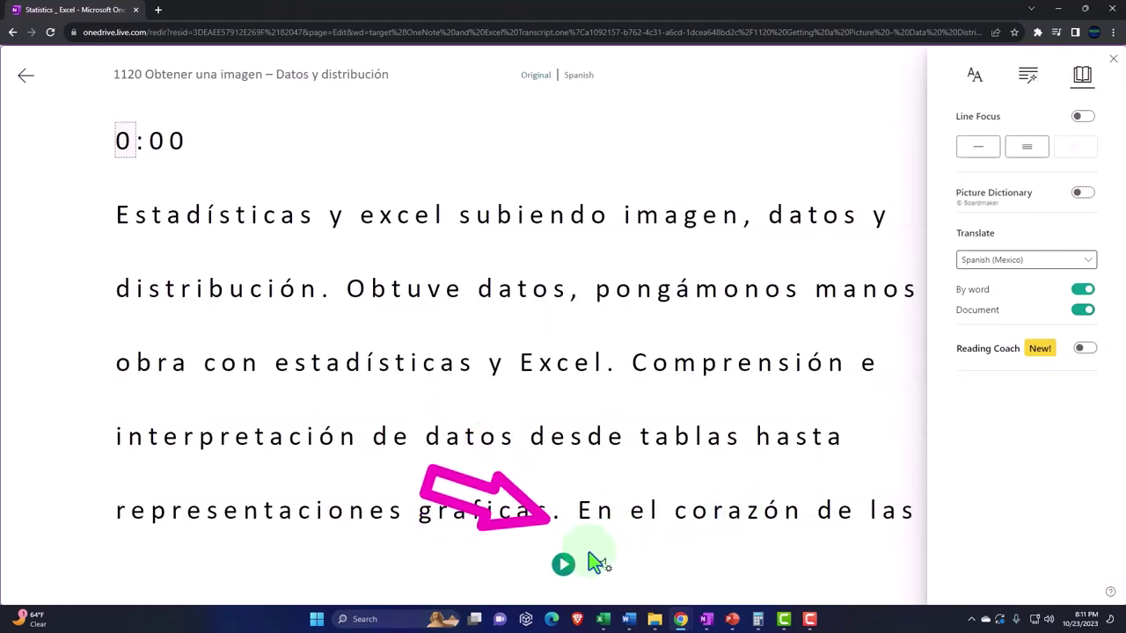
pyautogui.scroll(-15, 660, 510)
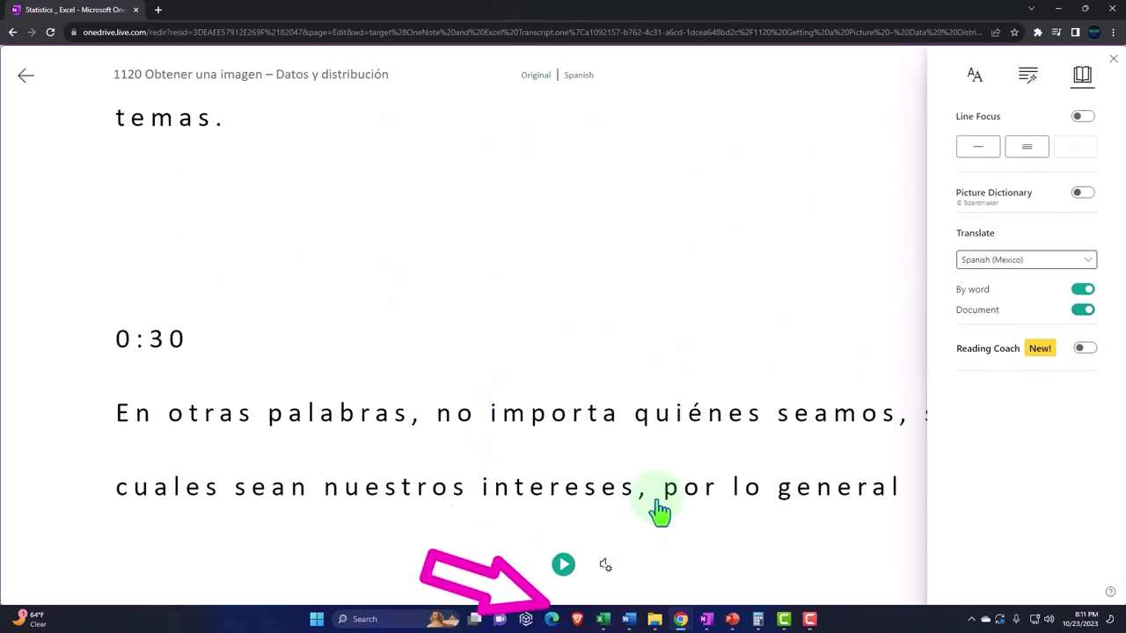
# Step: Shrink the cover shape over the first random-number table on the 1730 correlation page to reveal the Rand 1 column
pyautogui.click(150, 221)
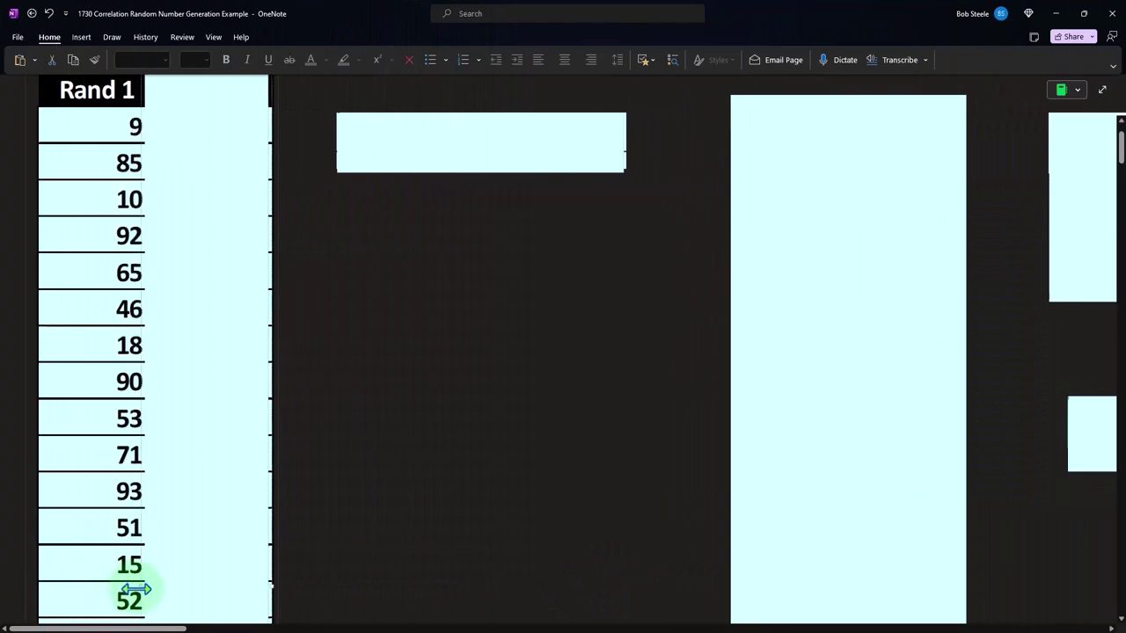
pyautogui.scroll(3, 136, 563)
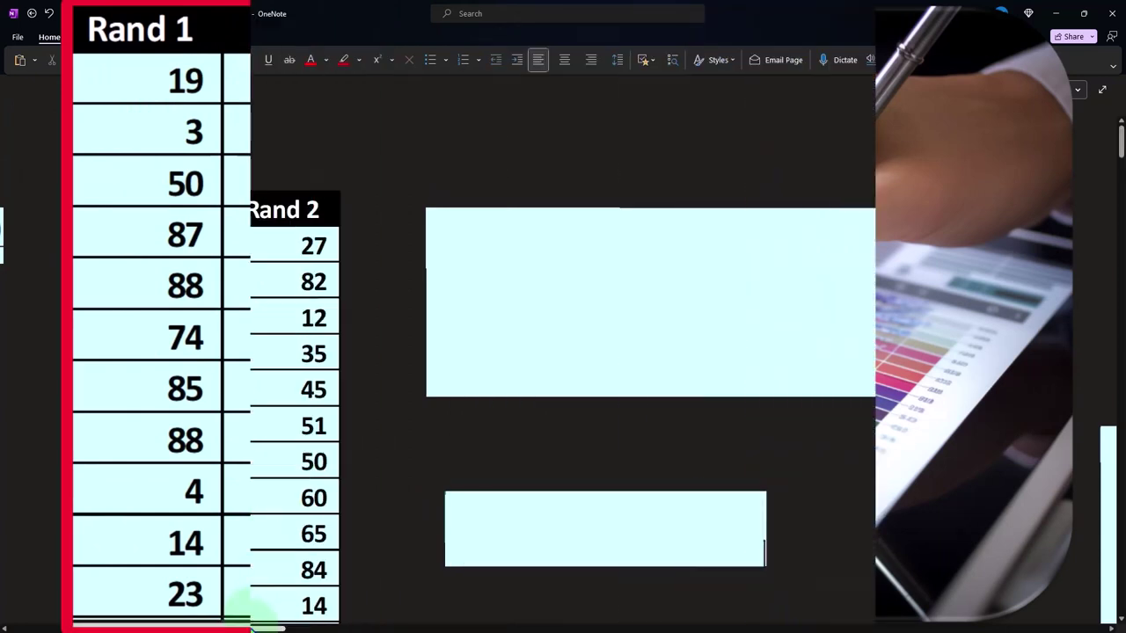
# Step: Remove the cover shape from the Rand 1 histogram beside the second Rand 1 and Rand 2 table
pyautogui.moveTo(273, 626); pyautogui.dragTo(276, 626)
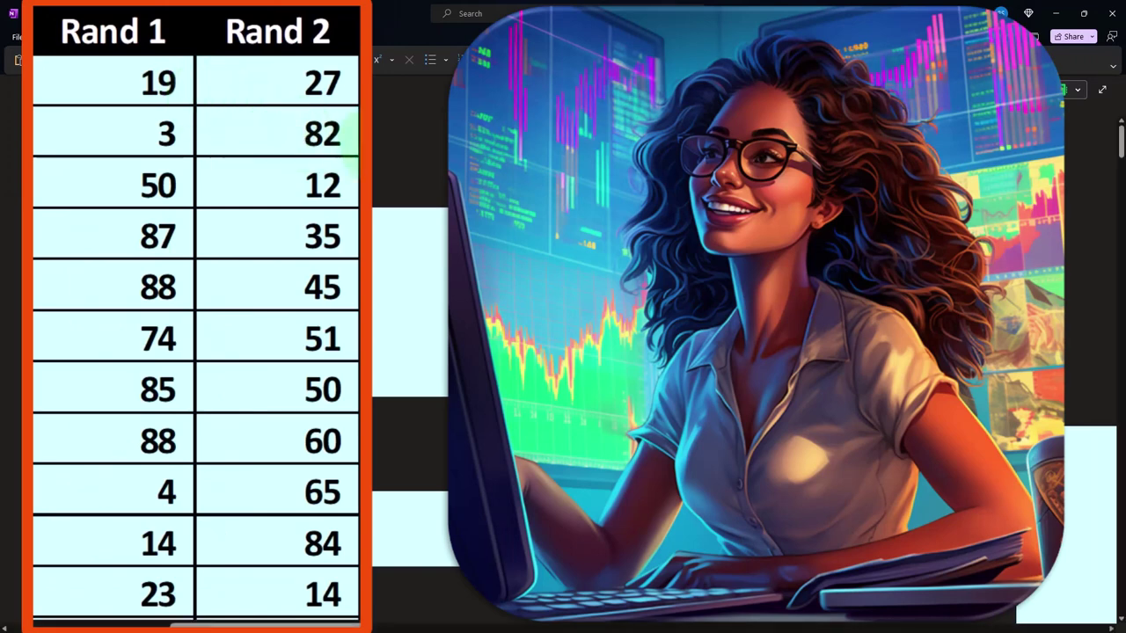
pyautogui.scroll(-5, 268, 290)
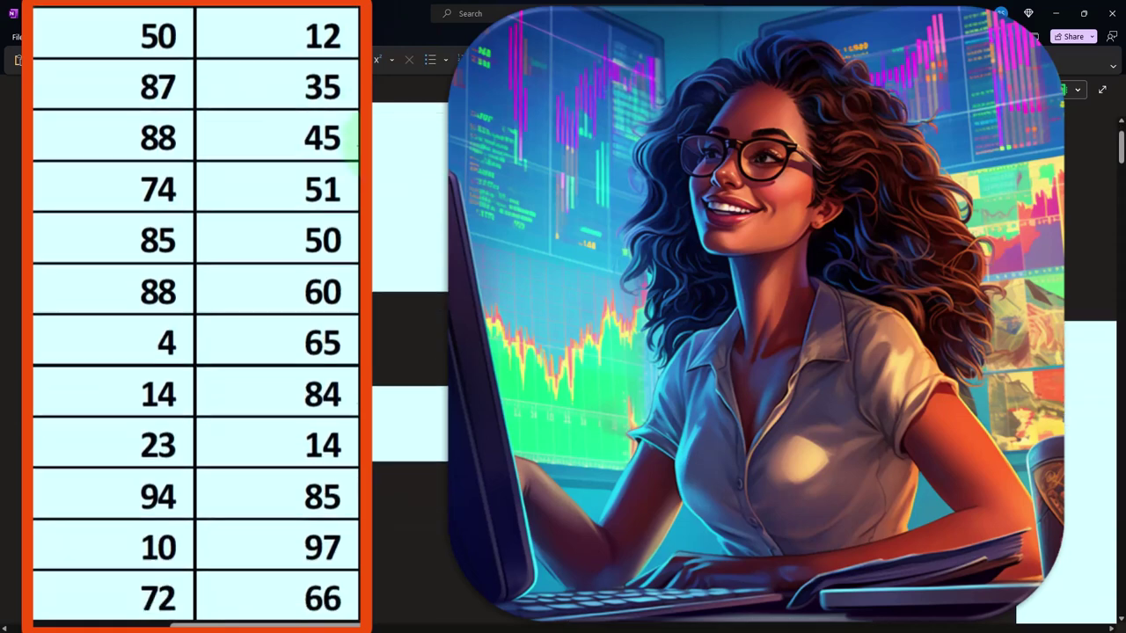
pyautogui.scroll(-2, 269, 291)
pyautogui.scroll(6, 269, 290)
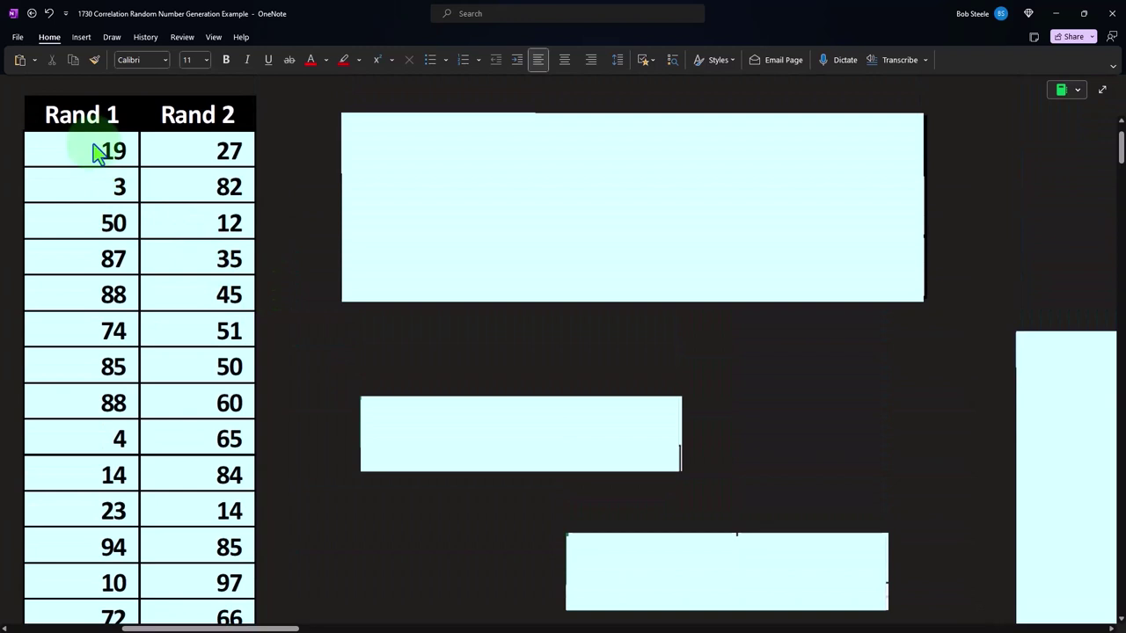
pyautogui.scroll(-5, 95, 163)
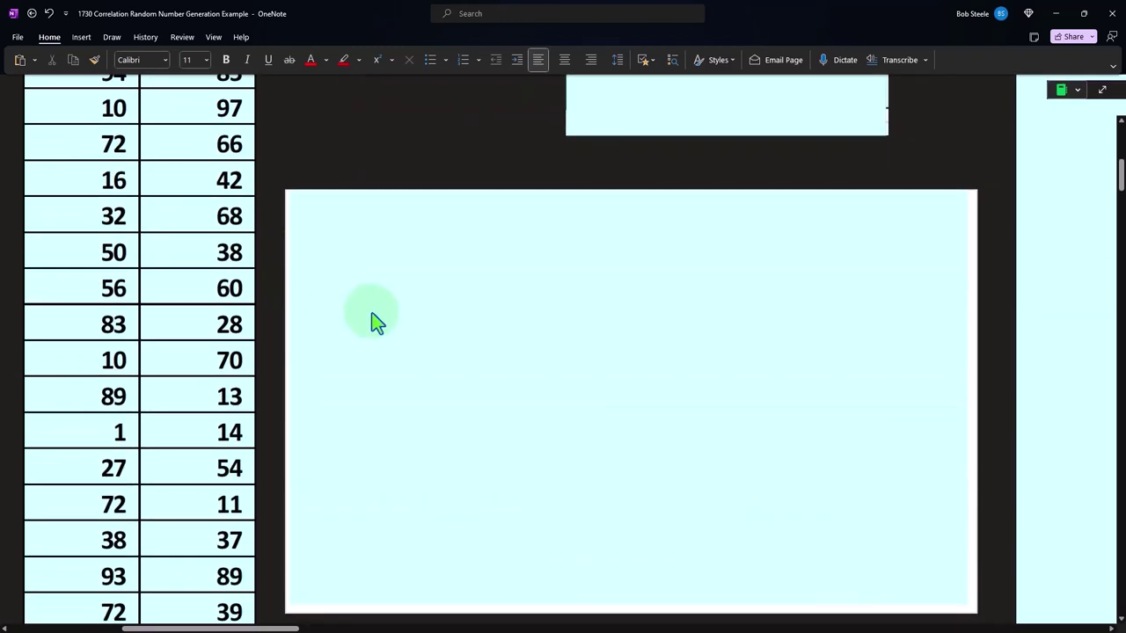
pyautogui.click(376, 322)
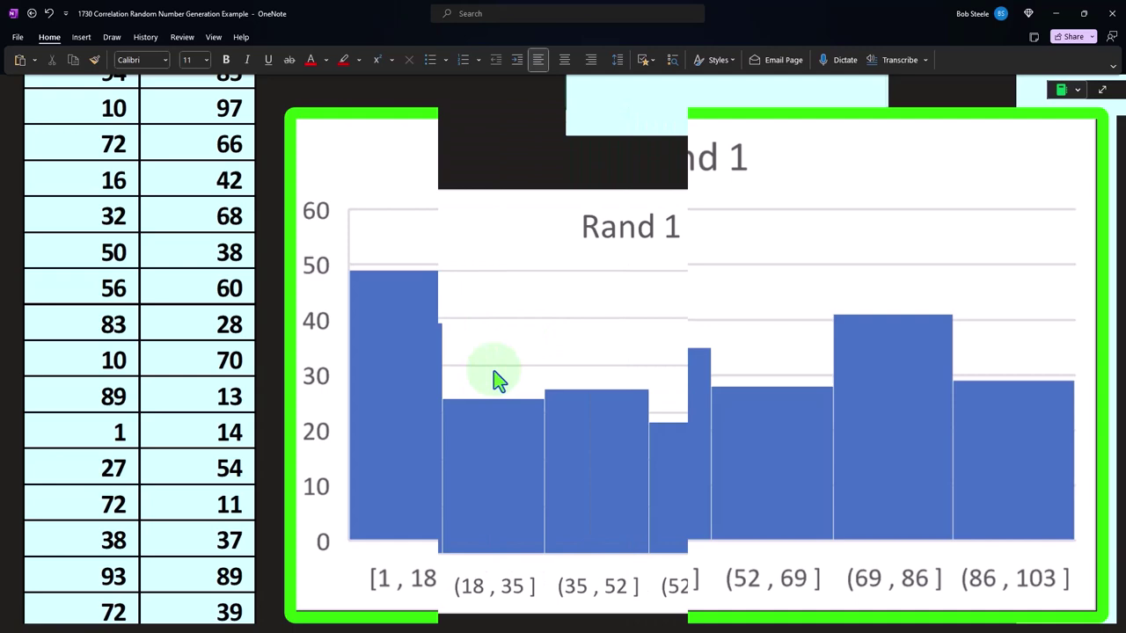
# Step: Remove the cover shape from the Rand 2 histogram below the Rand 1 histogram
pyautogui.scroll(-5, 494, 371)
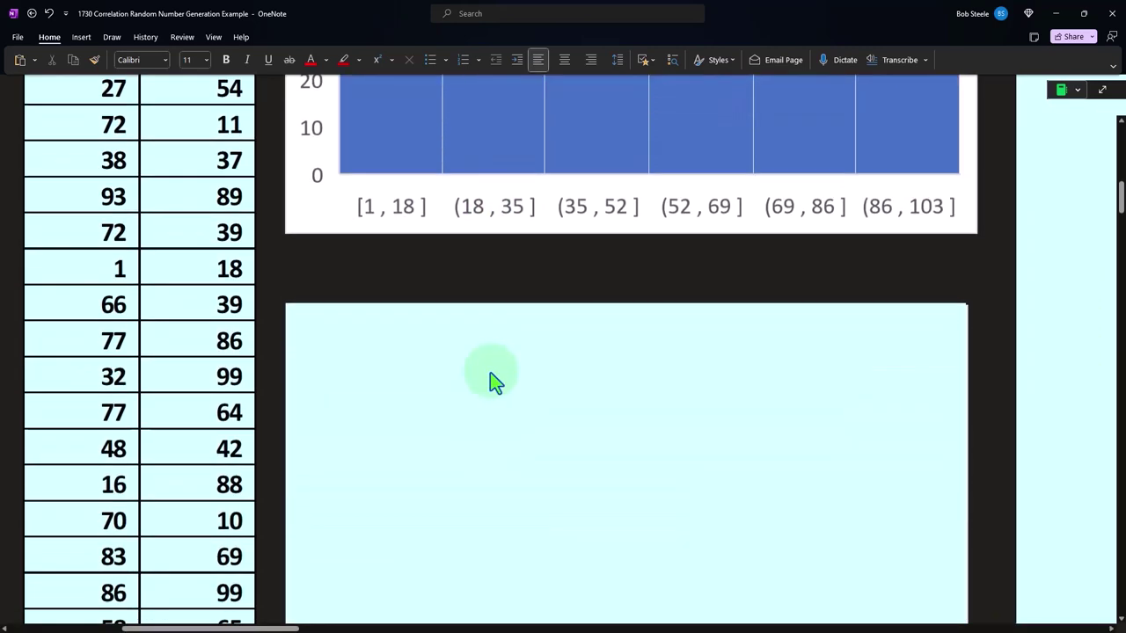
pyautogui.click(490, 372)
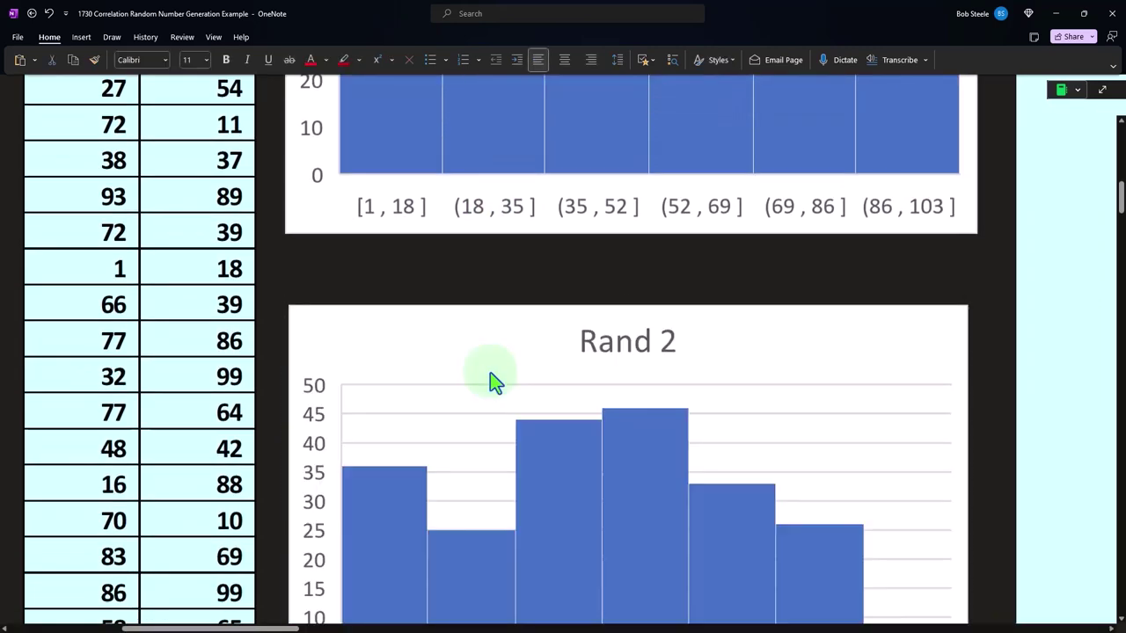
pyautogui.scroll(-2, 490, 372)
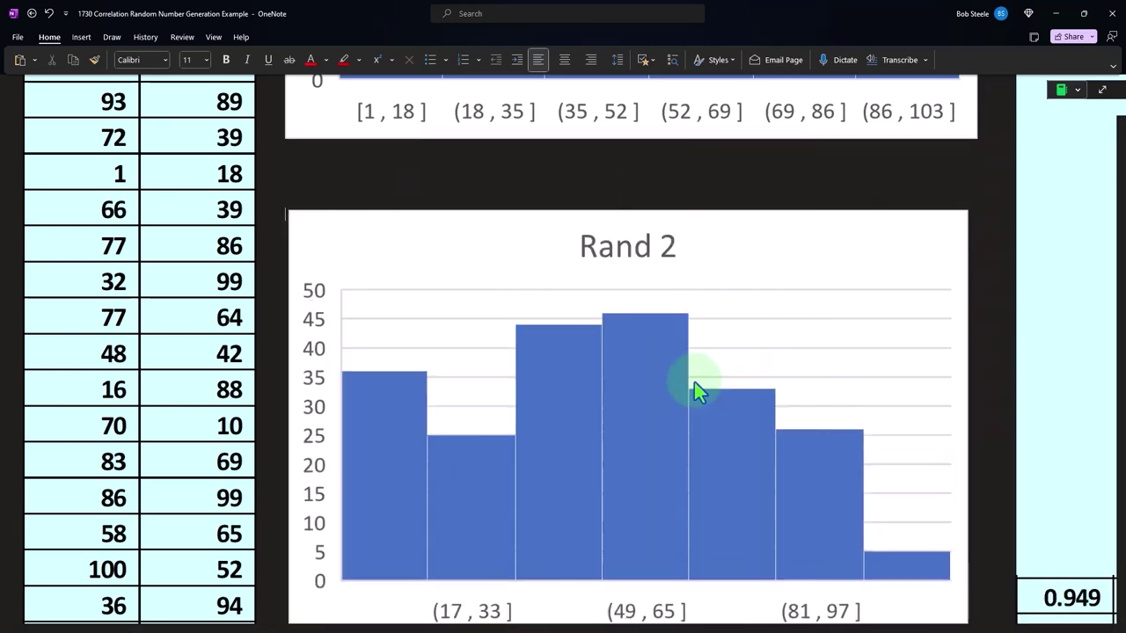
# Step: Shrink the cover over the Mean and SD table to reveal its header row, row labels and Rand 1 values
pyautogui.scroll(3, 695, 387)
pyautogui.scroll(10, 694, 381)
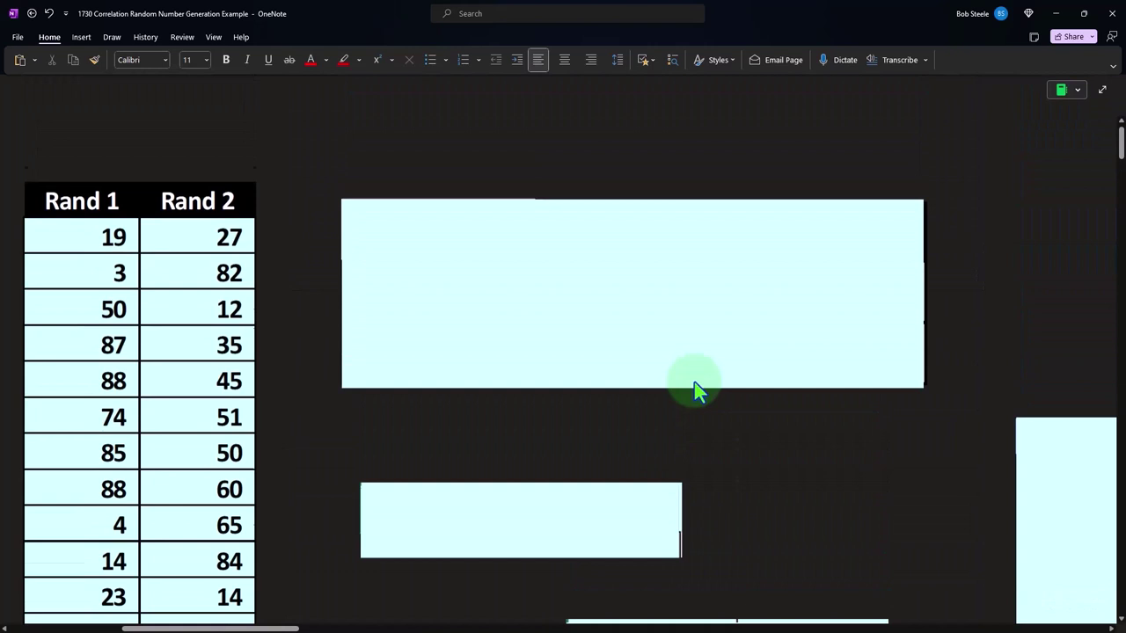
pyautogui.click(561, 287)
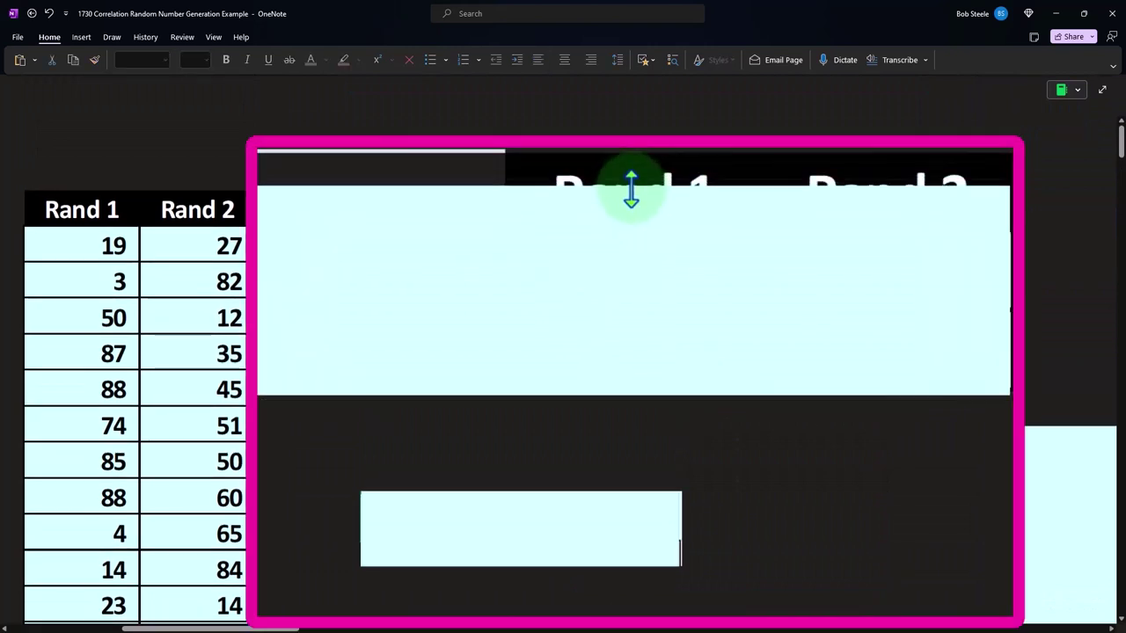
pyautogui.moveTo(630, 208); pyautogui.dragTo(630, 228)
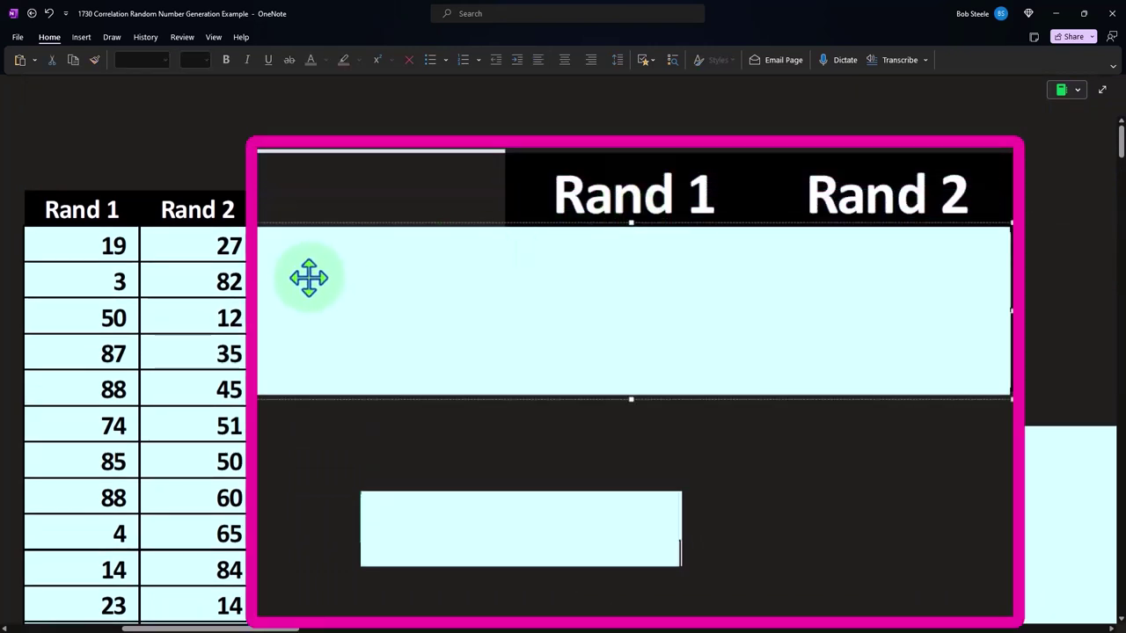
pyautogui.moveTo(637, 305); pyautogui.dragTo(749, 307)
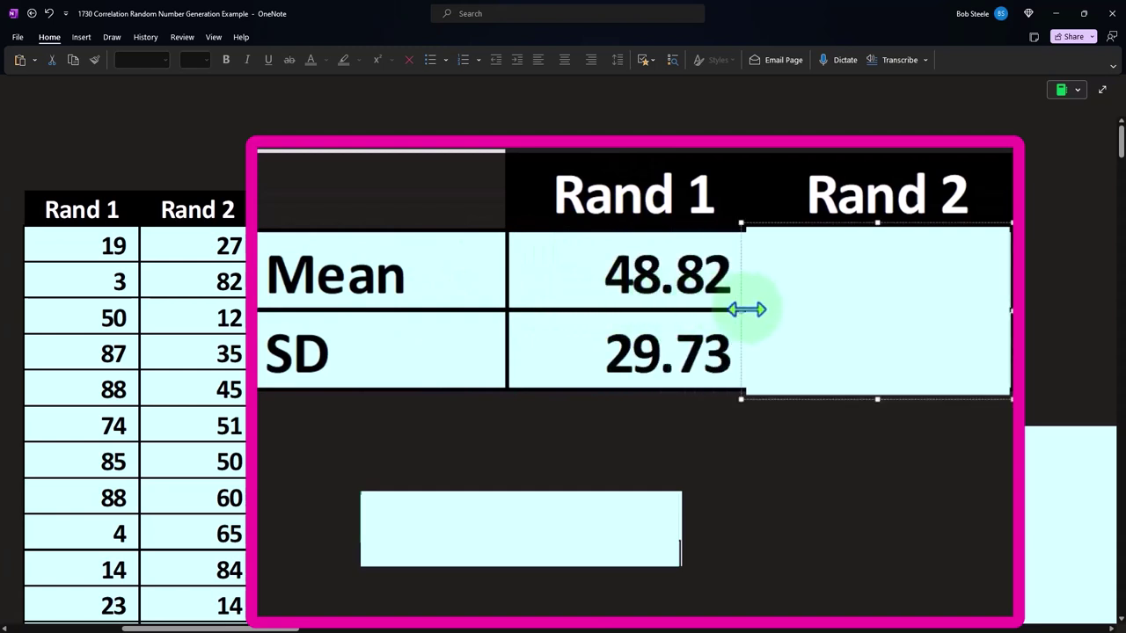
# Step: Remove the cover shapes from the AVERAGE and STDEV.S formula images below the statistics table
pyautogui.click(482, 513)
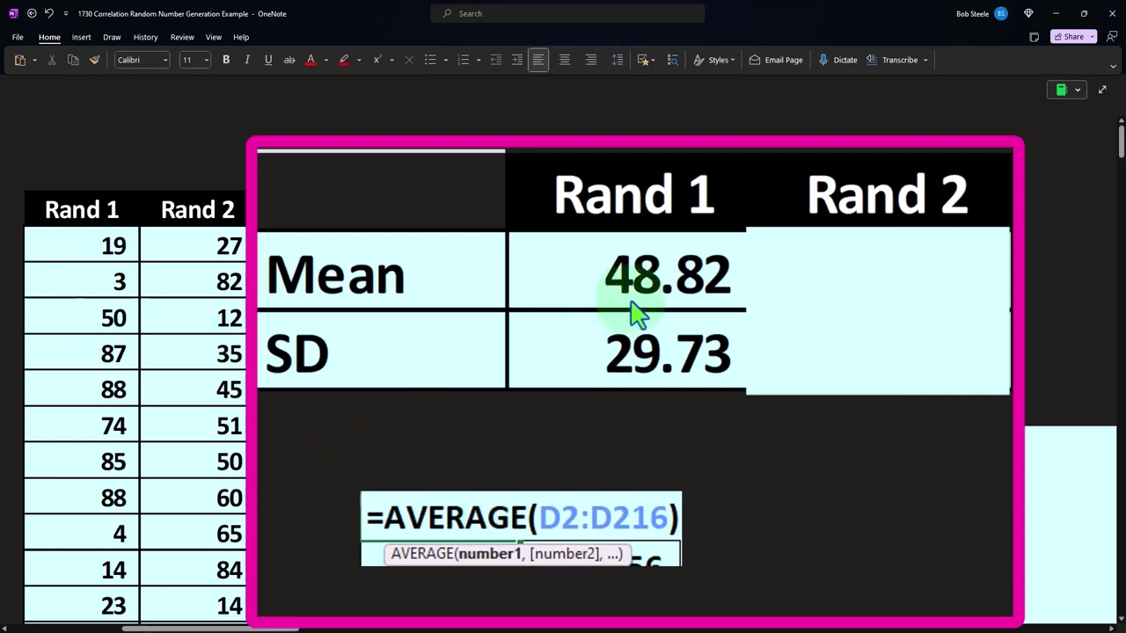
pyautogui.scroll(-2, 616, 422)
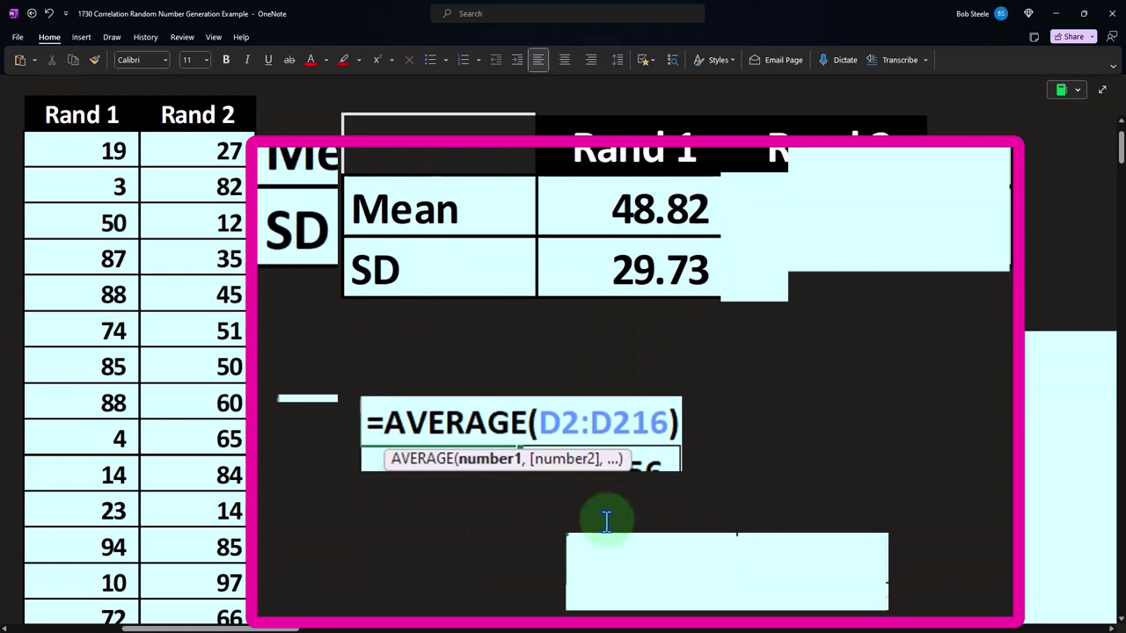
pyautogui.click(638, 577)
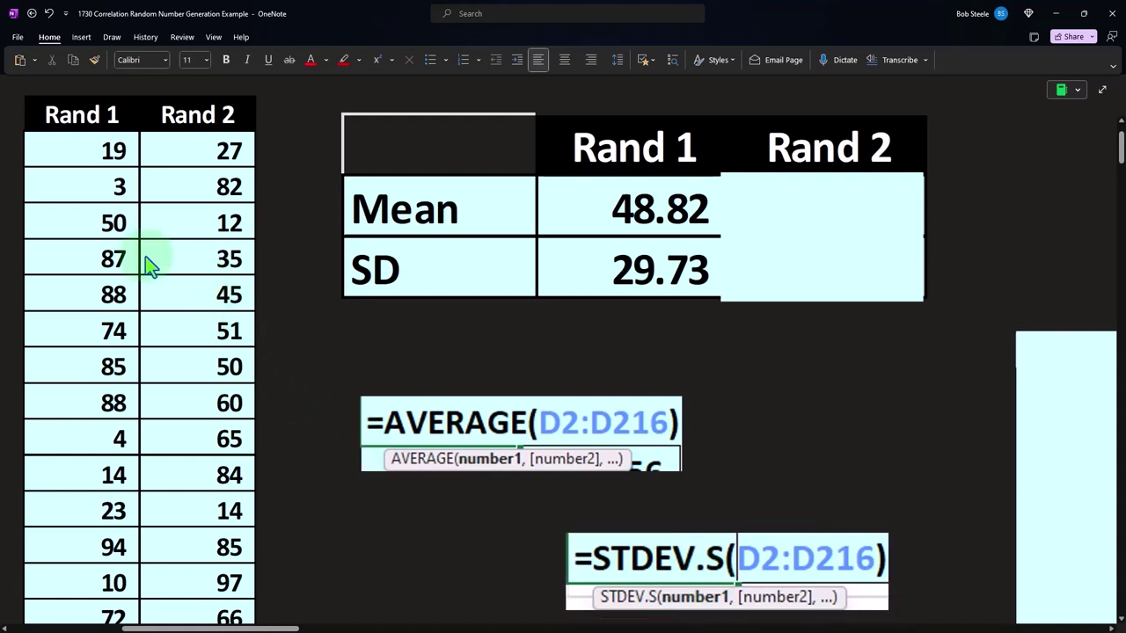
# Step: Uncover the Rand 2 mean in the statistics table, and delete the remaining cover to reveal the standard deviation
pyautogui.moveTo(541, 302); pyautogui.dragTo(627, 315)
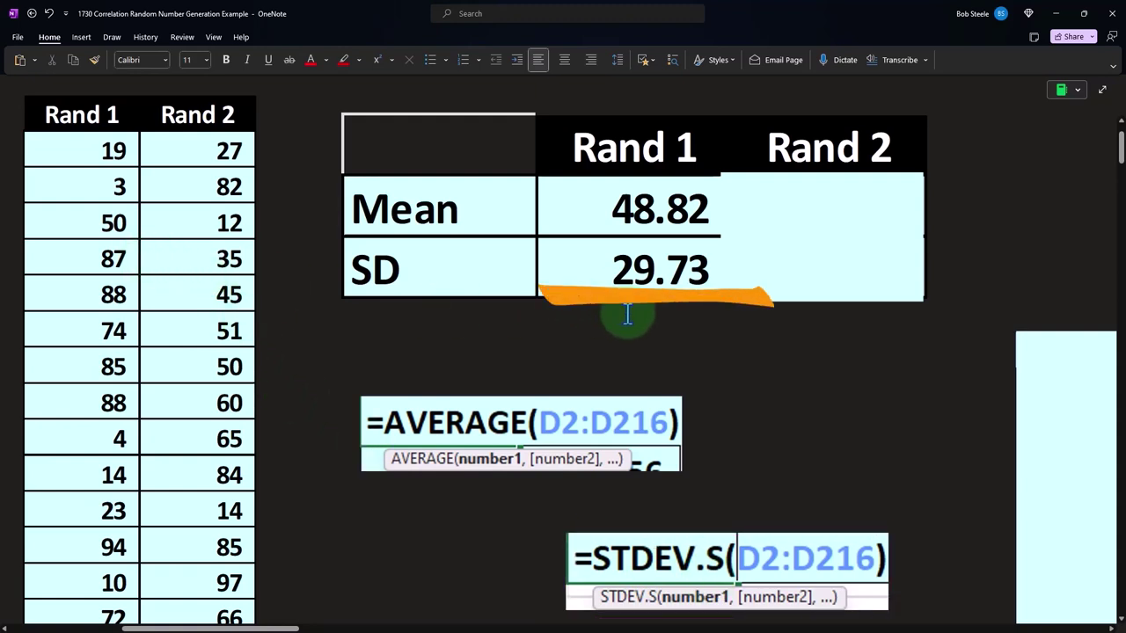
pyautogui.click(744, 239)
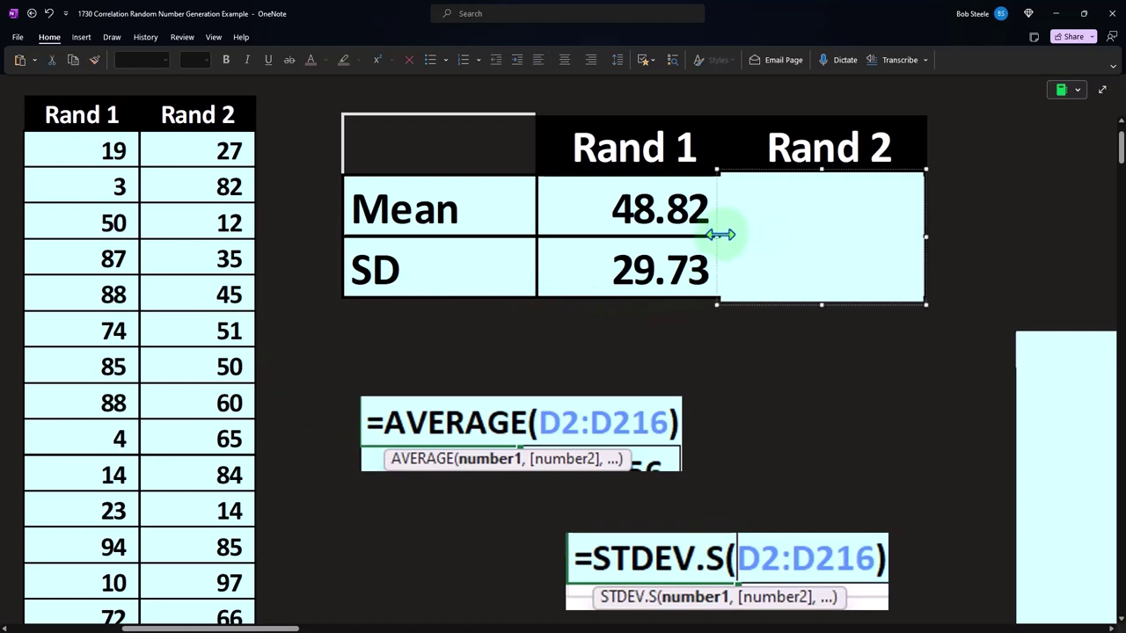
pyautogui.moveTo(720, 234); pyautogui.dragTo(736, 234)
pyautogui.moveTo(824, 166); pyautogui.dragTo(832, 227)
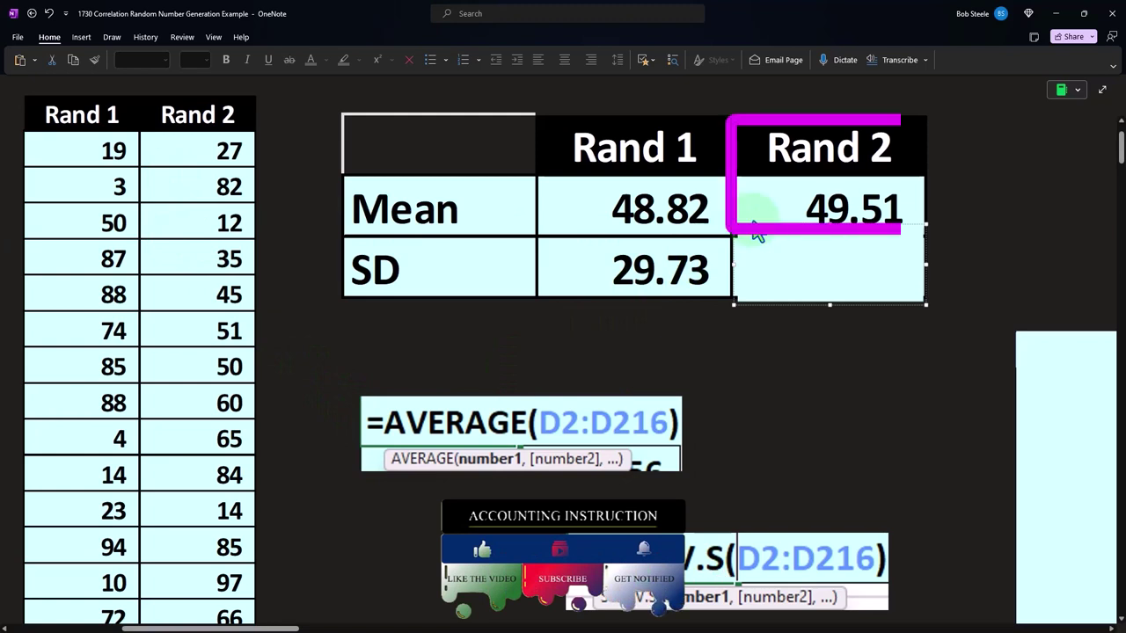
pyautogui.press('Delete')
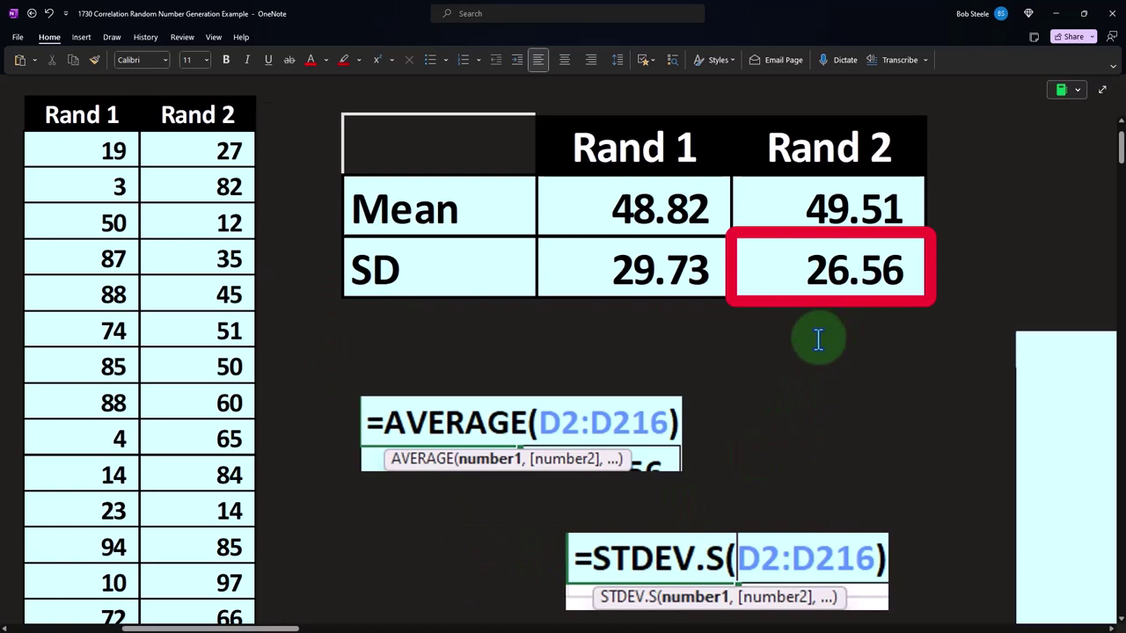
# Step: Compare the Rand 1 and Rand 2 histograms with the means and standard deviations in the statistics table
pyautogui.scroll(-4, 818, 341)
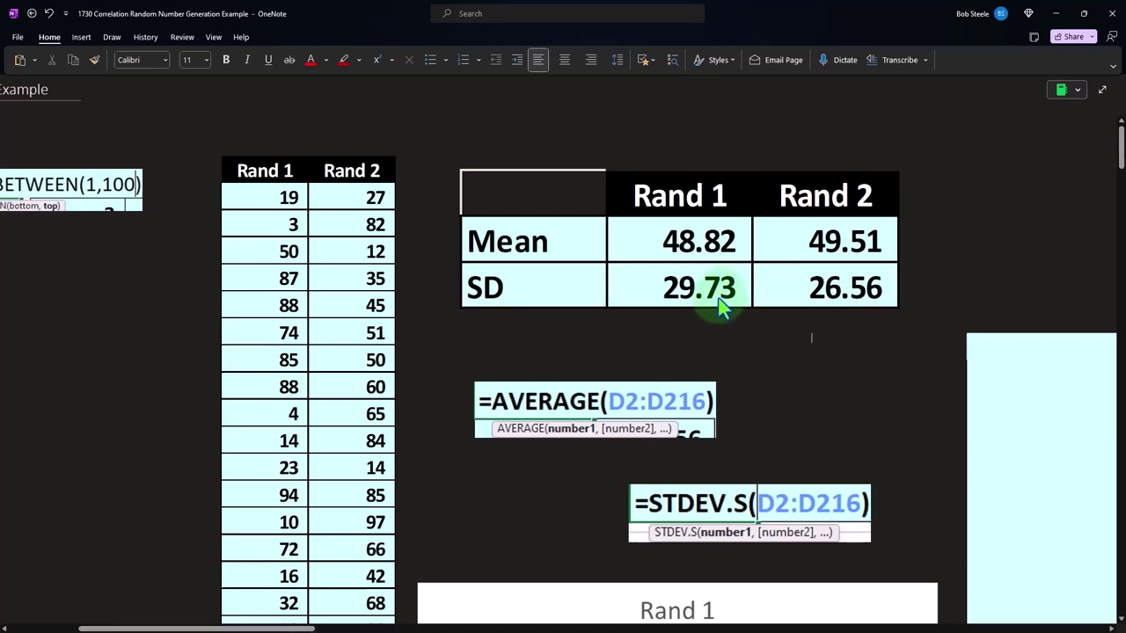
pyautogui.scroll(-10, 723, 298)
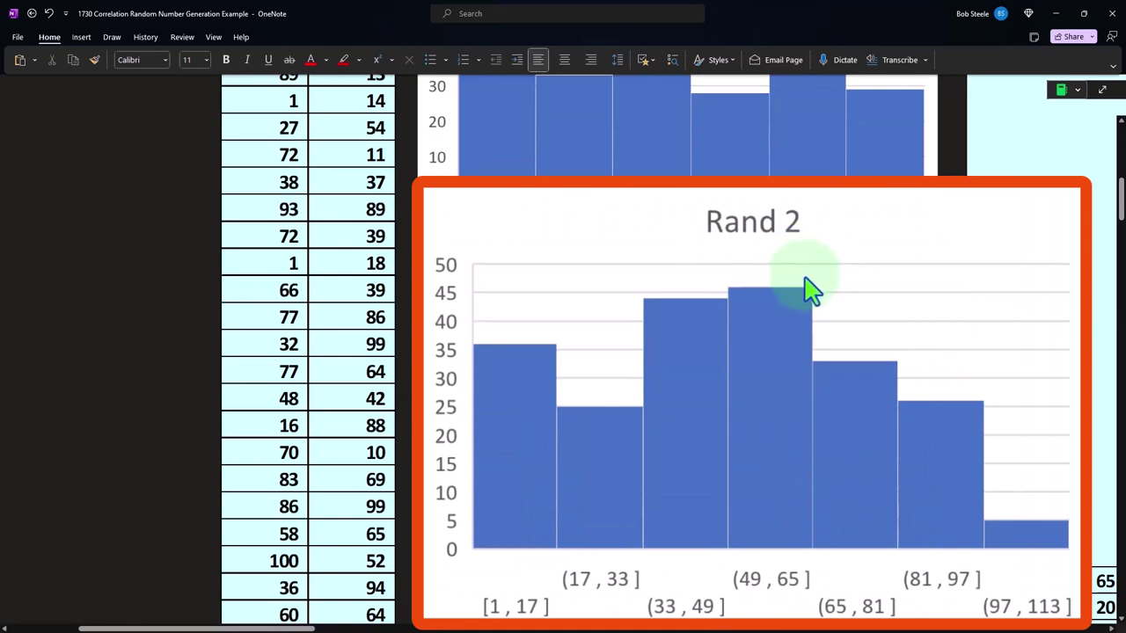
pyautogui.scroll(5, 715, 359)
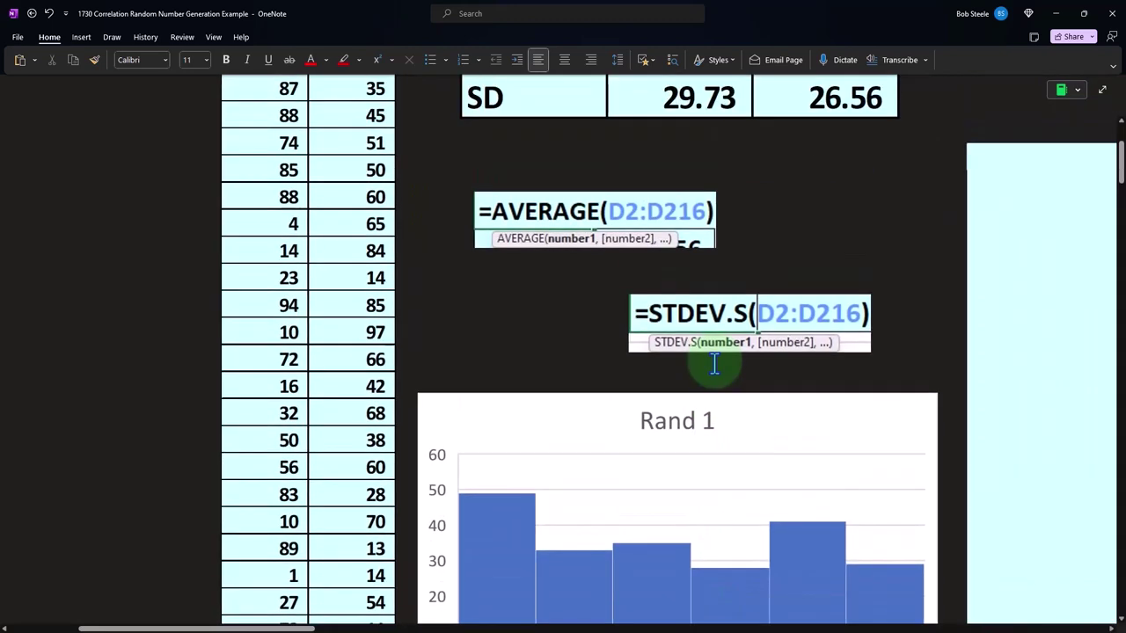
pyautogui.scroll(2, 714, 363)
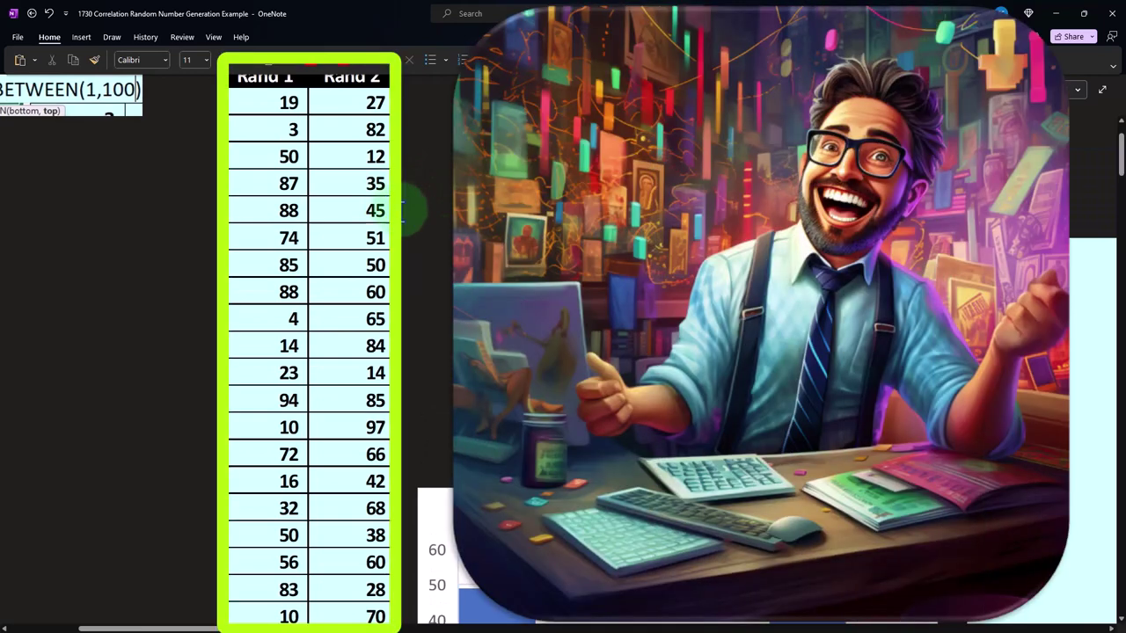
pyautogui.scroll(2, 401, 209)
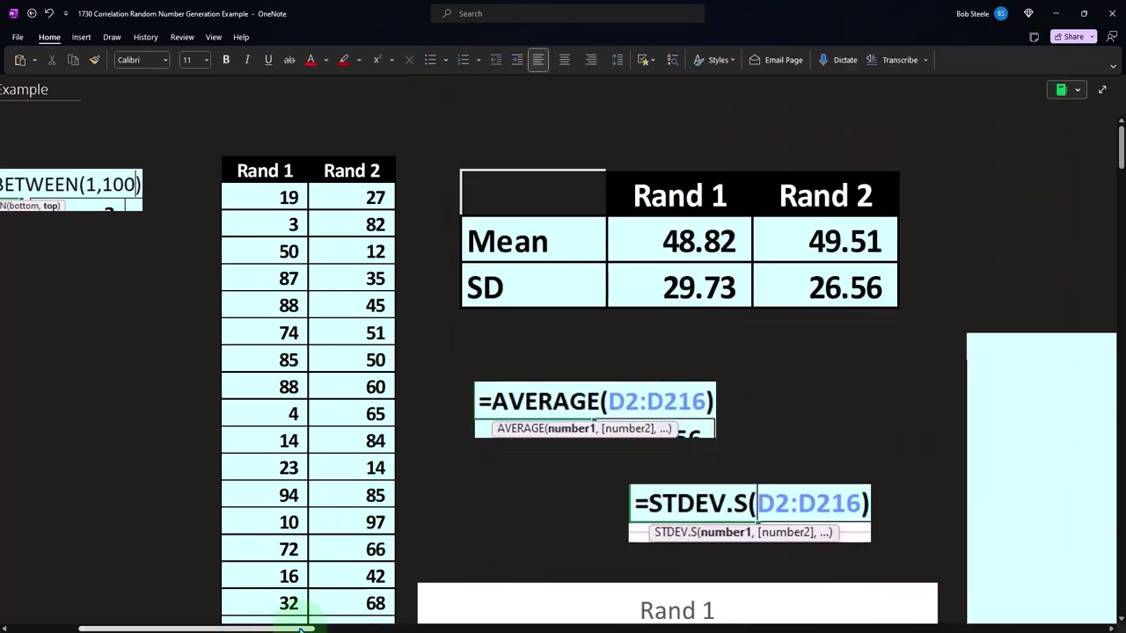
# Step: Try to uncover the Rand column of the covered table next to the histograms, and undo the cover's resizing
pyautogui.moveTo(300, 630); pyautogui.dragTo(433, 628)
pyautogui.scroll(-2, 537, 422)
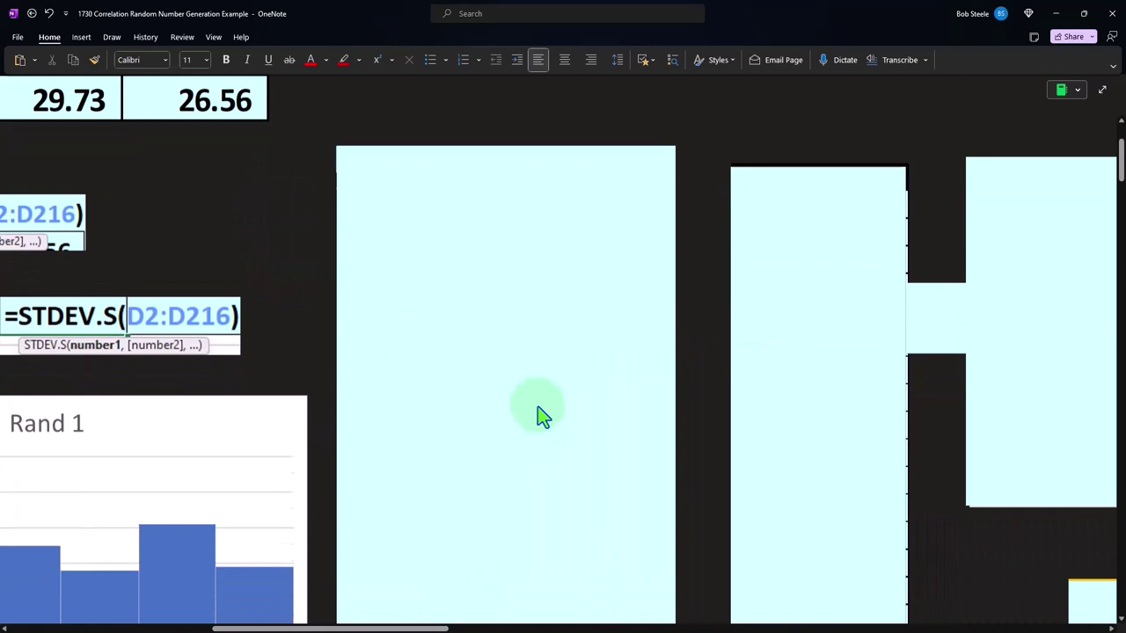
pyautogui.click(482, 398)
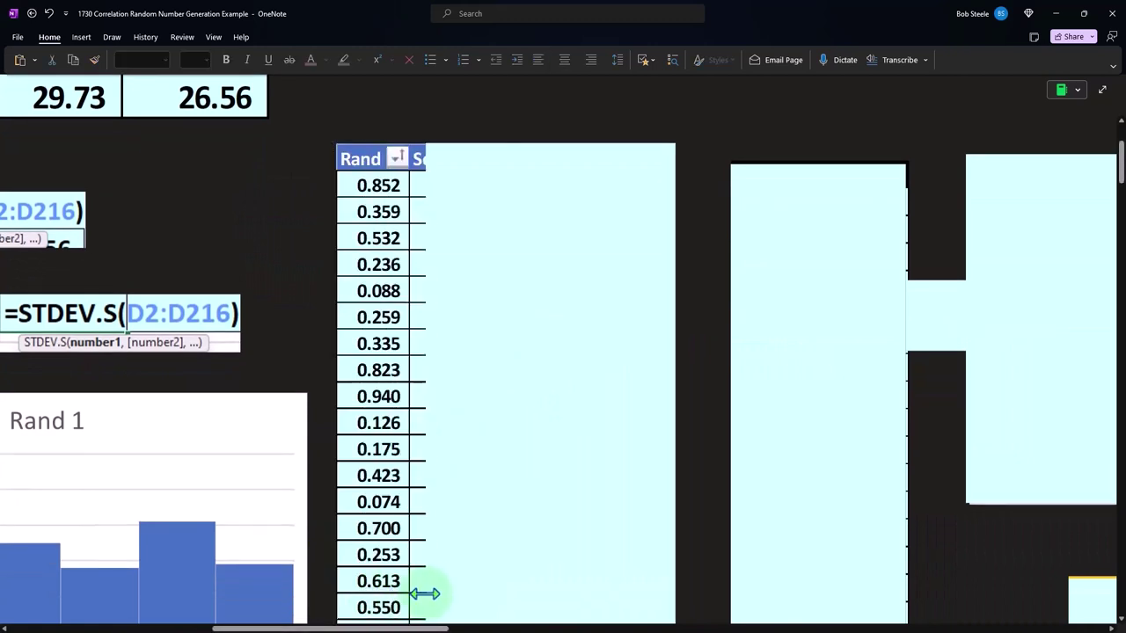
pyautogui.moveTo(428, 592); pyautogui.dragTo(414, 590)
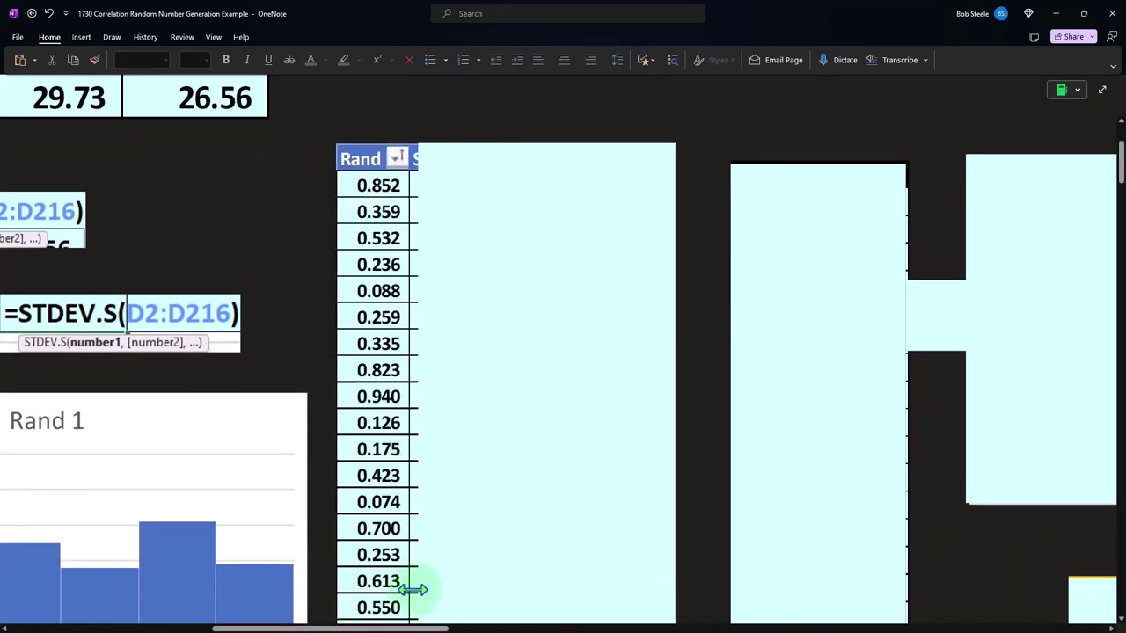
pyautogui.hotkey('ctrl', 'z')
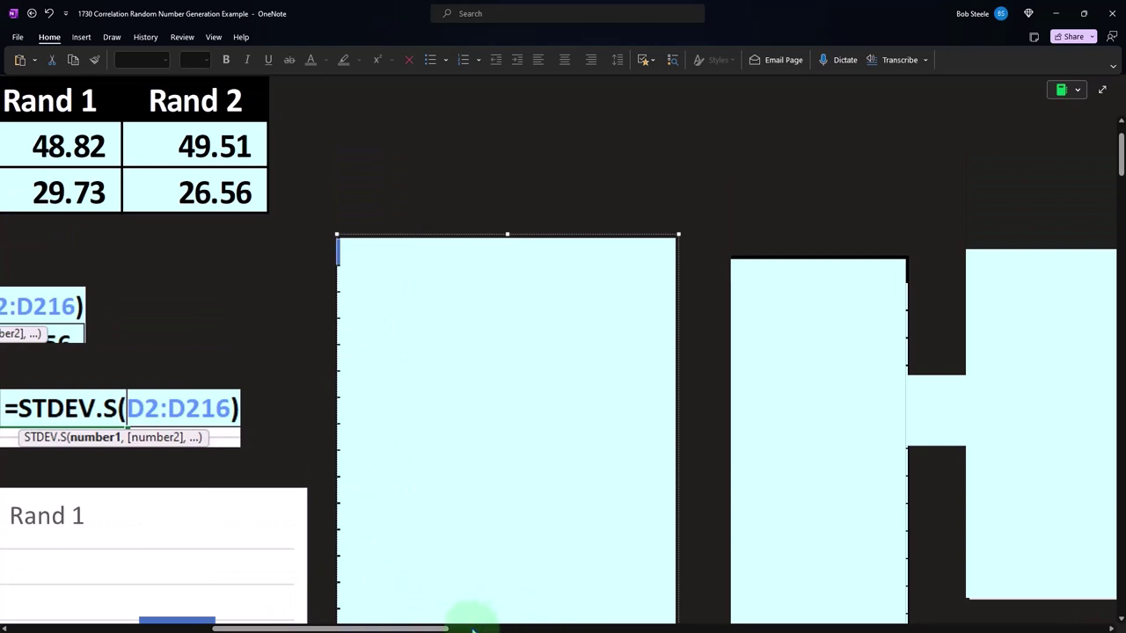
# Step: Delete the cover below the histograms to reveal the scatter plot of Rand 2 against Rand 1
pyautogui.moveTo(472, 630); pyautogui.dragTo(347, 629)
pyautogui.scroll(3, 91, 308)
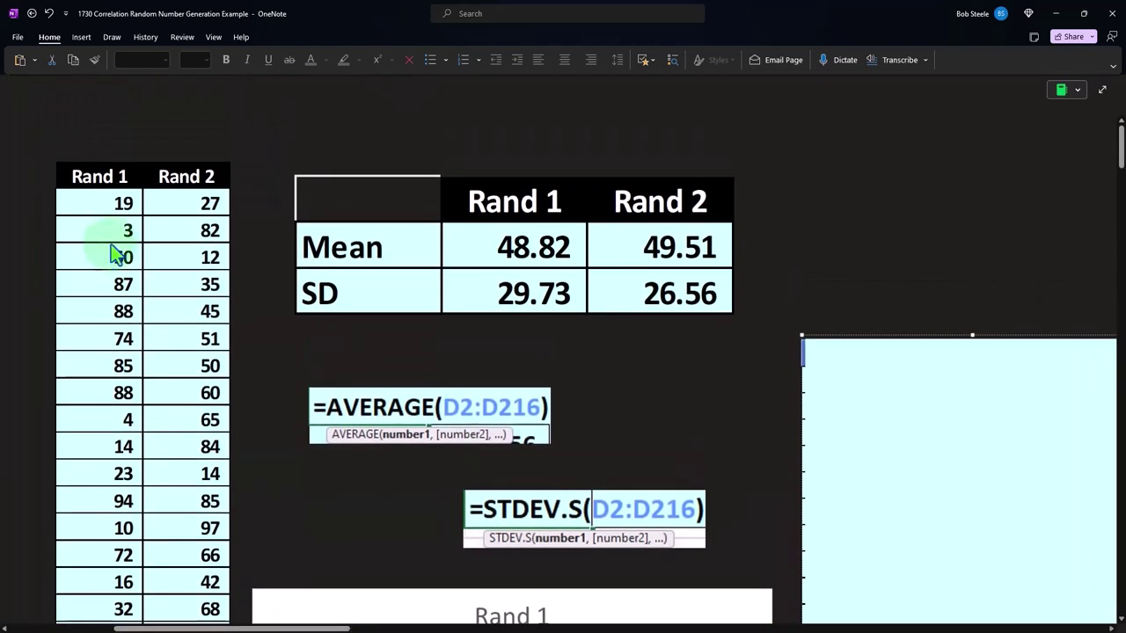
pyautogui.scroll(-13, 119, 253)
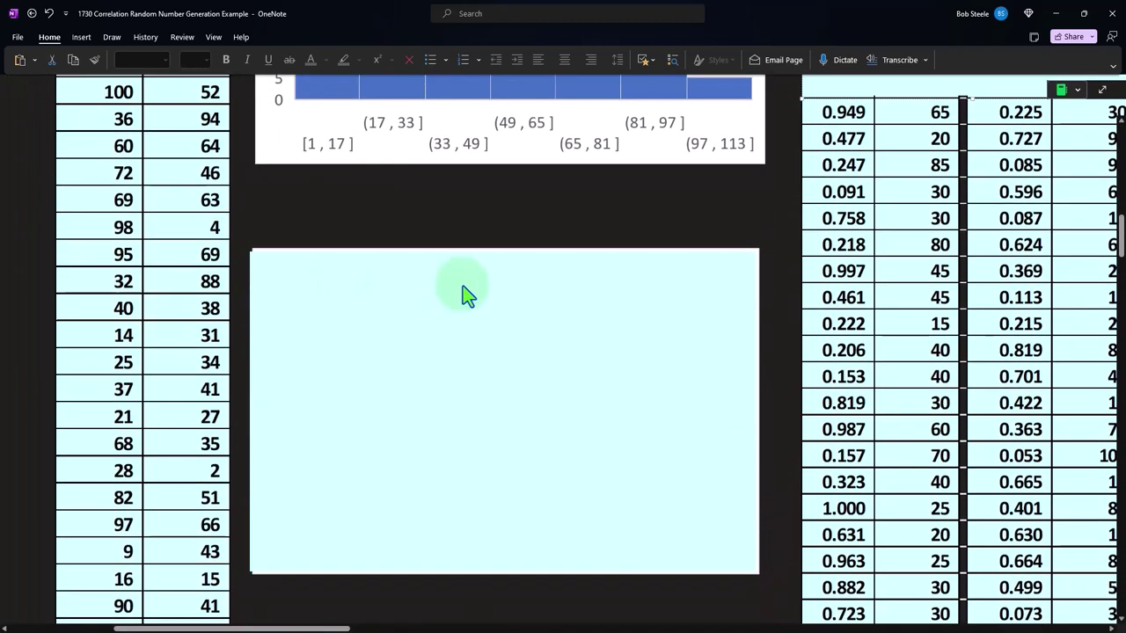
pyautogui.click(466, 294)
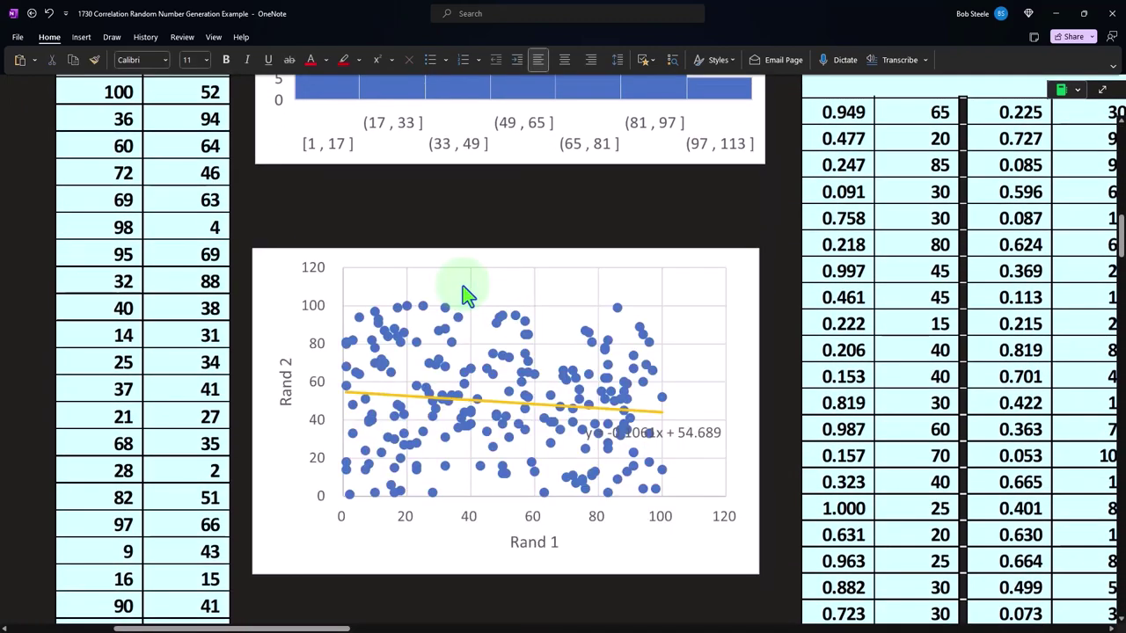
# Step: Compare the Rand 1 and Rand 2 data columns with the axes and trendline of the uncovered scatter plot
pyautogui.scroll(-1, 467, 294)
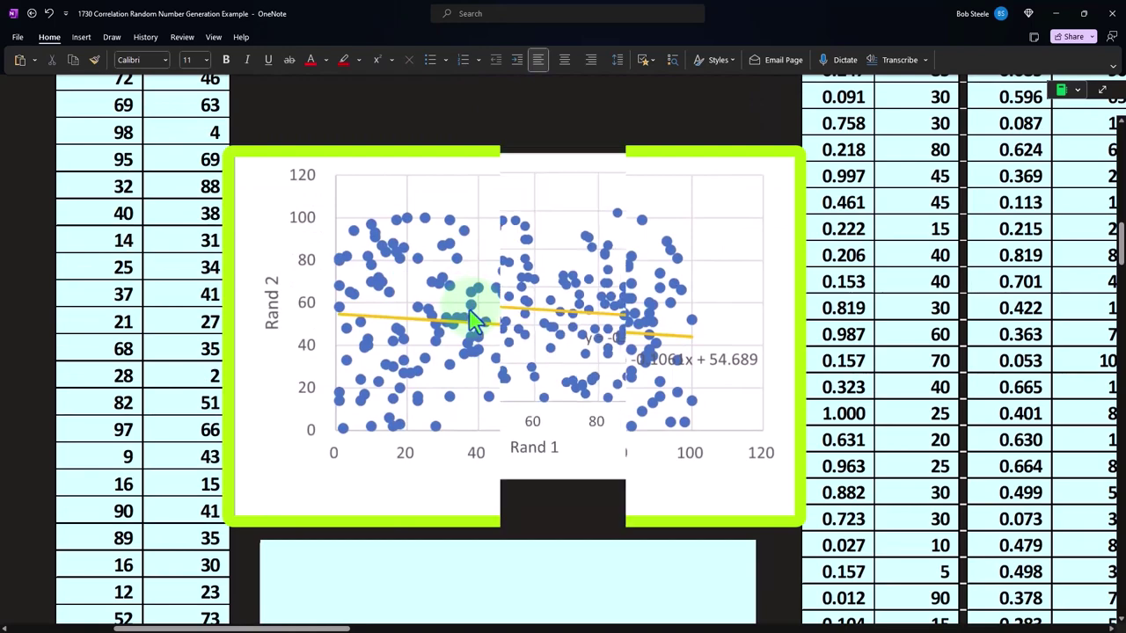
pyautogui.scroll(6, 178, 343)
pyautogui.scroll(12, 110, 187)
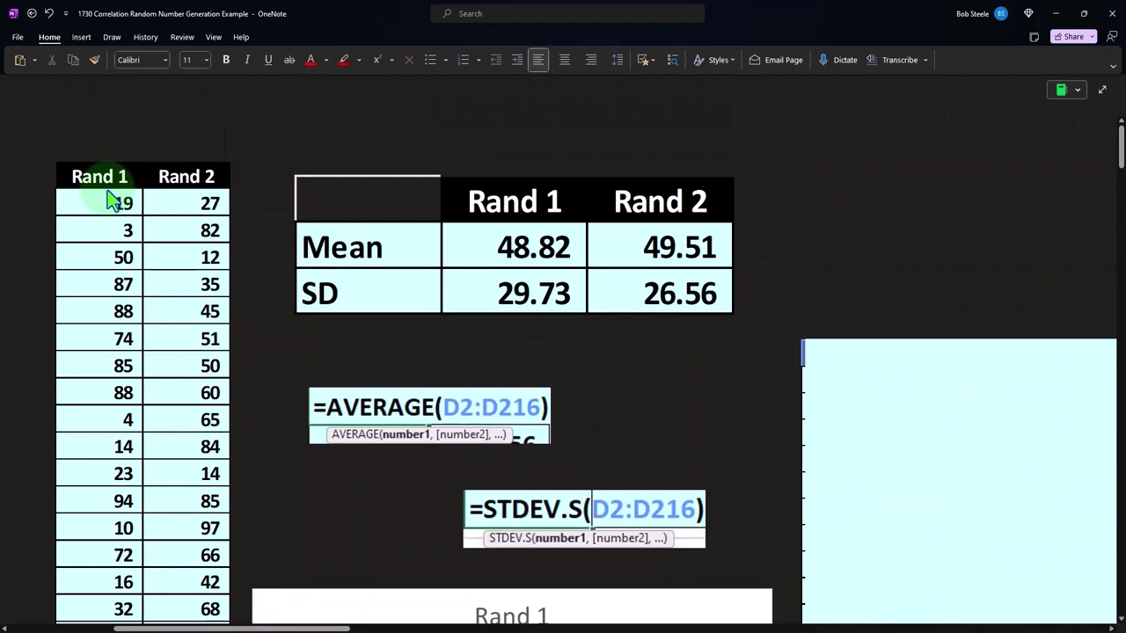
pyautogui.scroll(-13, 111, 201)
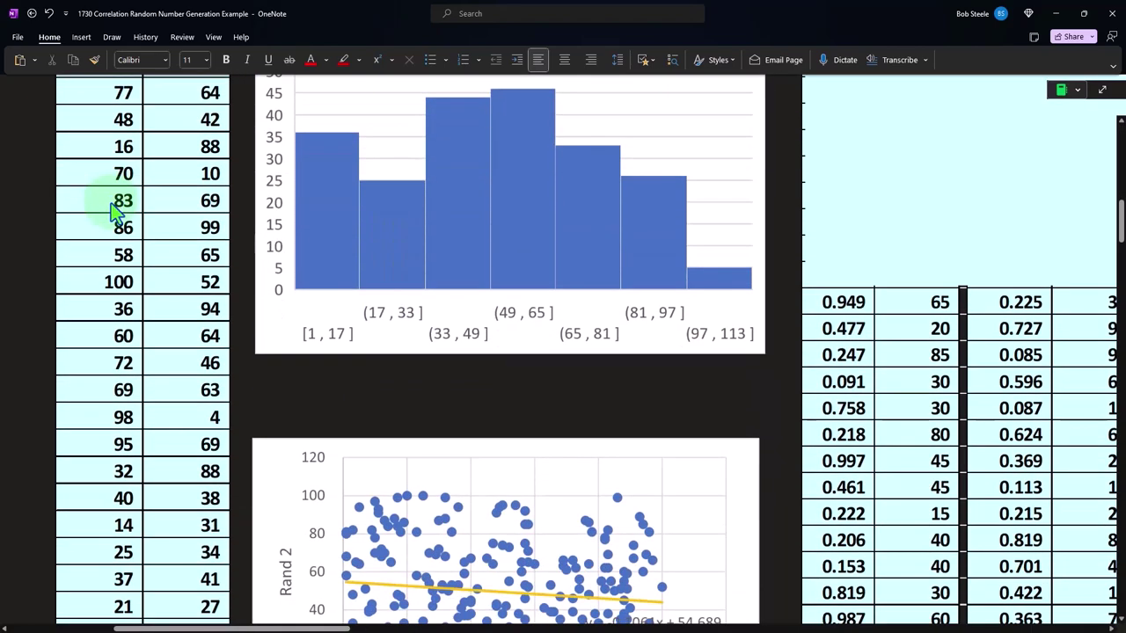
pyautogui.scroll(-5, 207, 321)
pyautogui.click(542, 457)
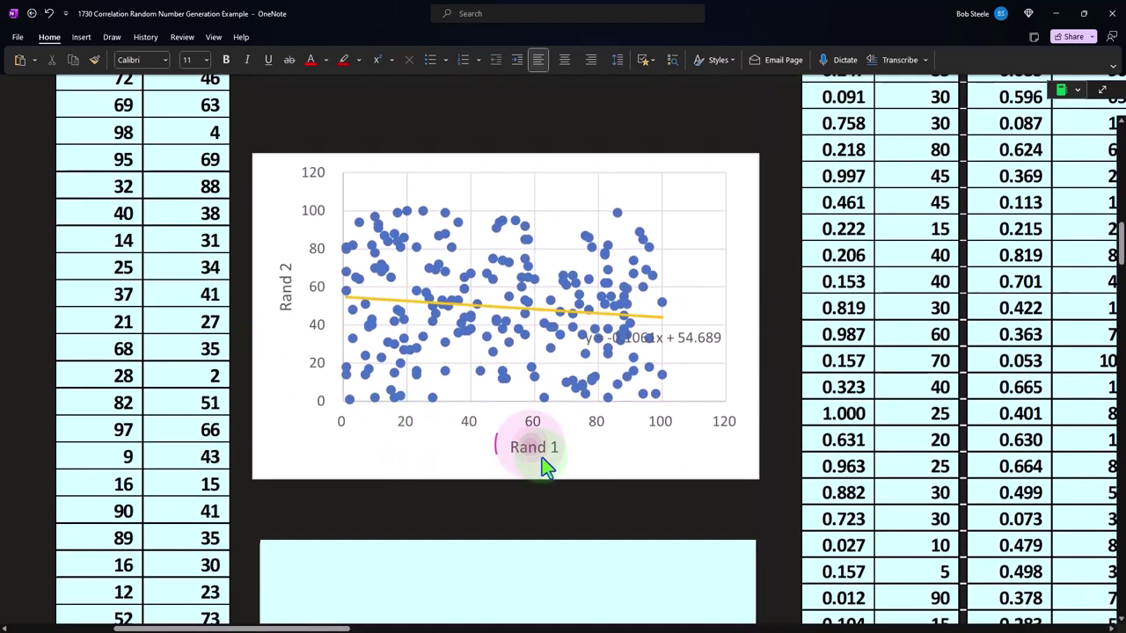
pyautogui.click(541, 458)
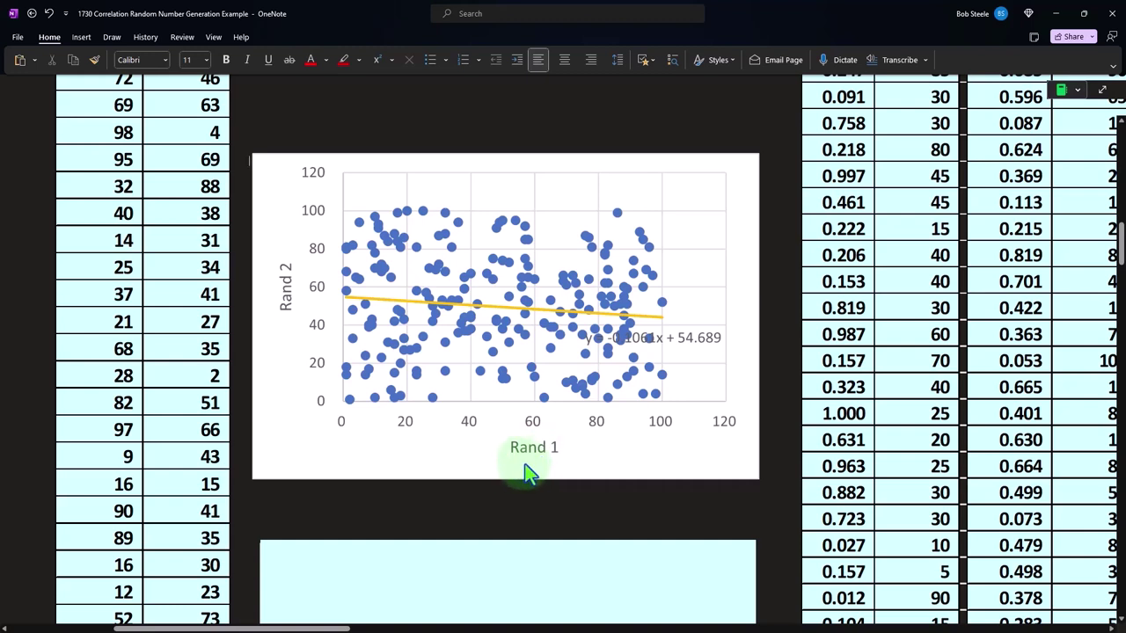
pyautogui.click(525, 472)
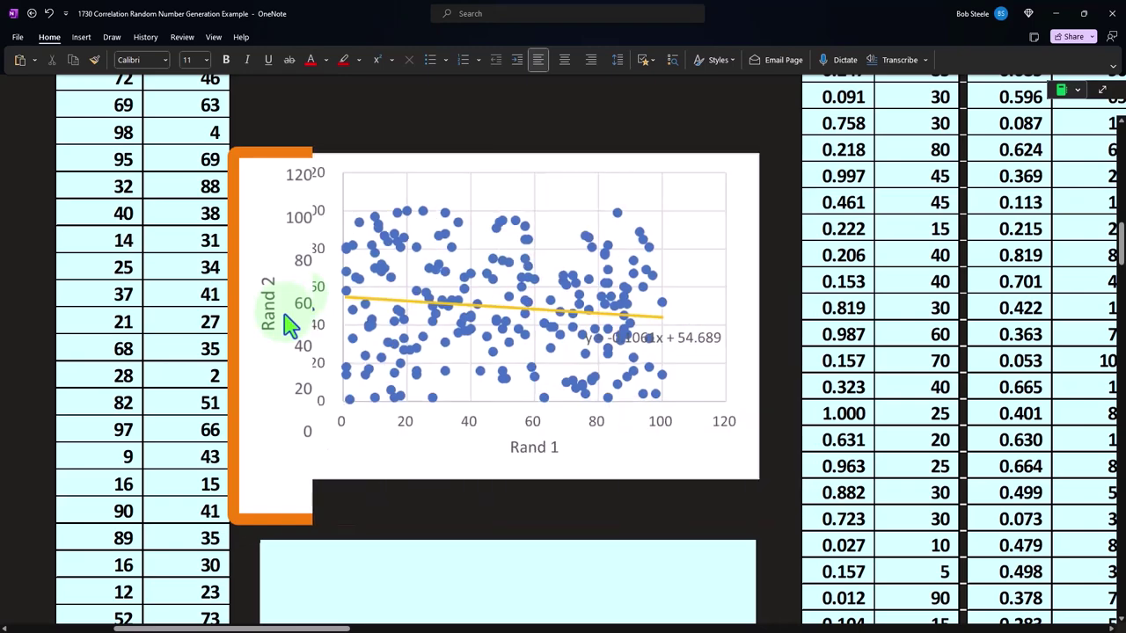
# Step: Remove the cover from the second scatter plot, which has Rand 2 on the horizontal axis and Rand 1 on the vertical axis
pyautogui.scroll(-2, 296, 316)
pyautogui.click(345, 474)
pyautogui.hotkey('ctrl', 'v')
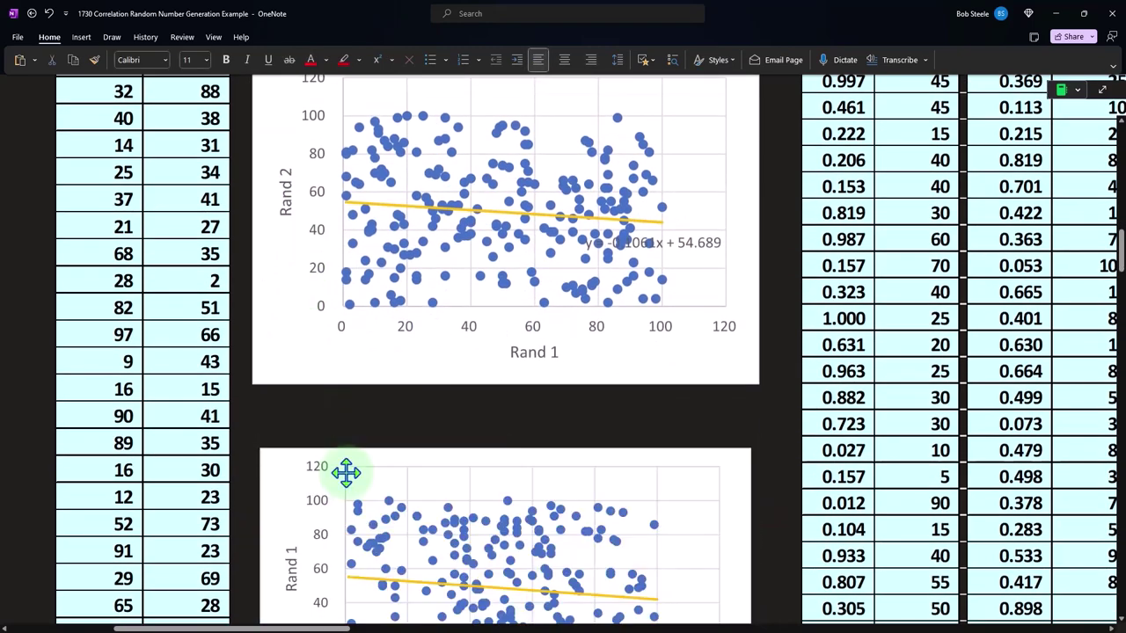
pyautogui.scroll(-2, 344, 470)
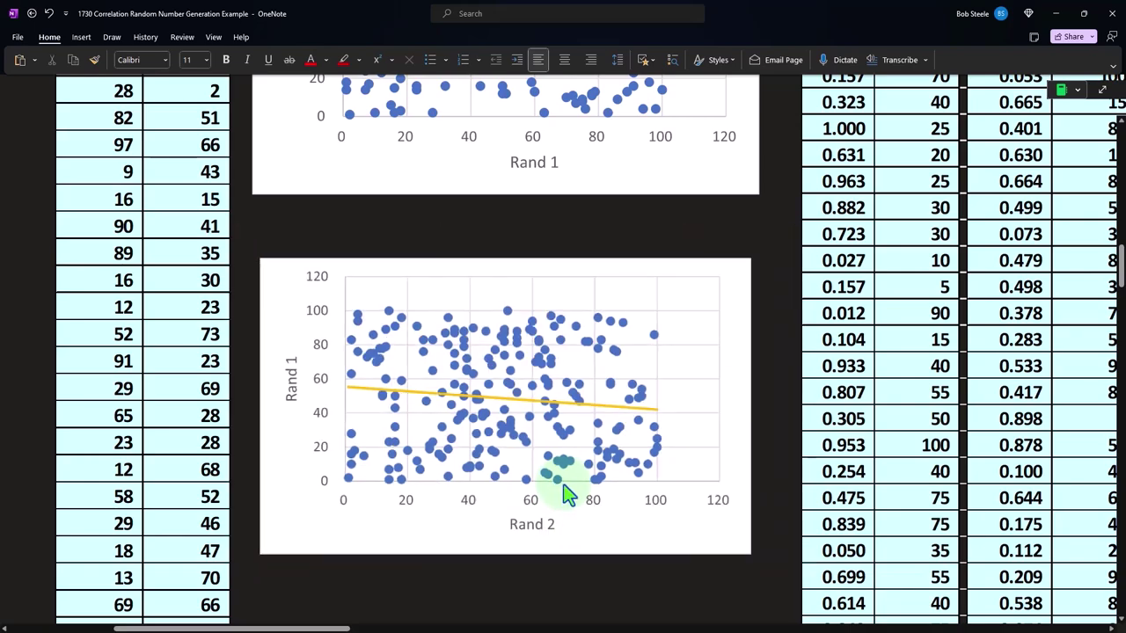
# Step: Uncover the first rows of the Rand, Set 1, Rand 2 and Set 2 table, and delete the rest of its cover
pyautogui.scroll(20, 565, 495)
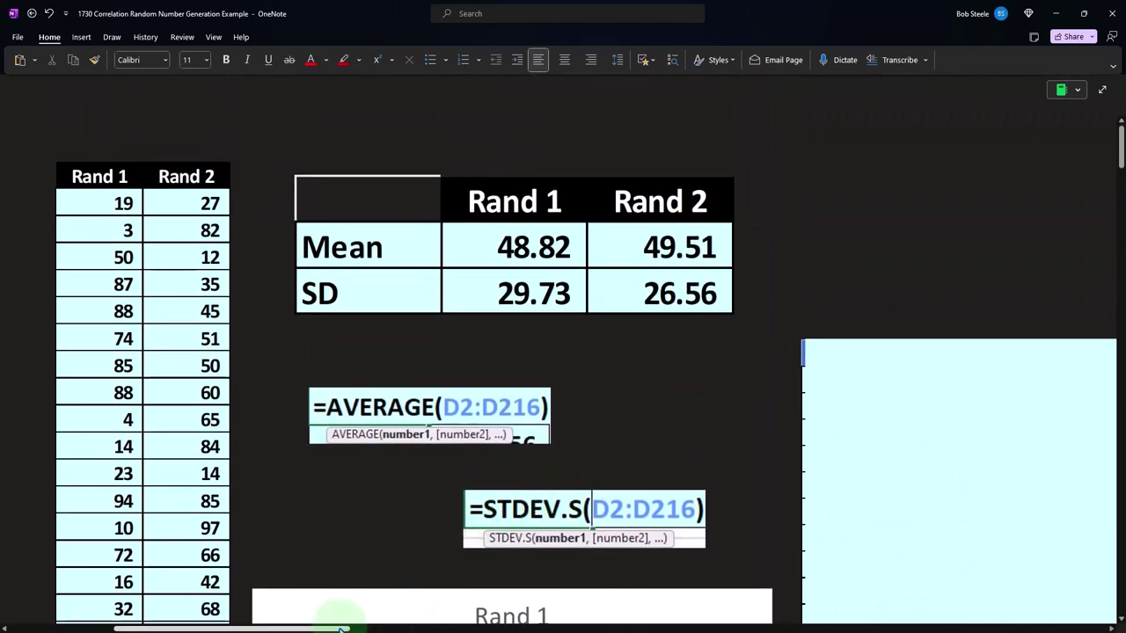
pyautogui.moveTo(345, 628); pyautogui.dragTo(453, 628)
pyautogui.click(341, 506)
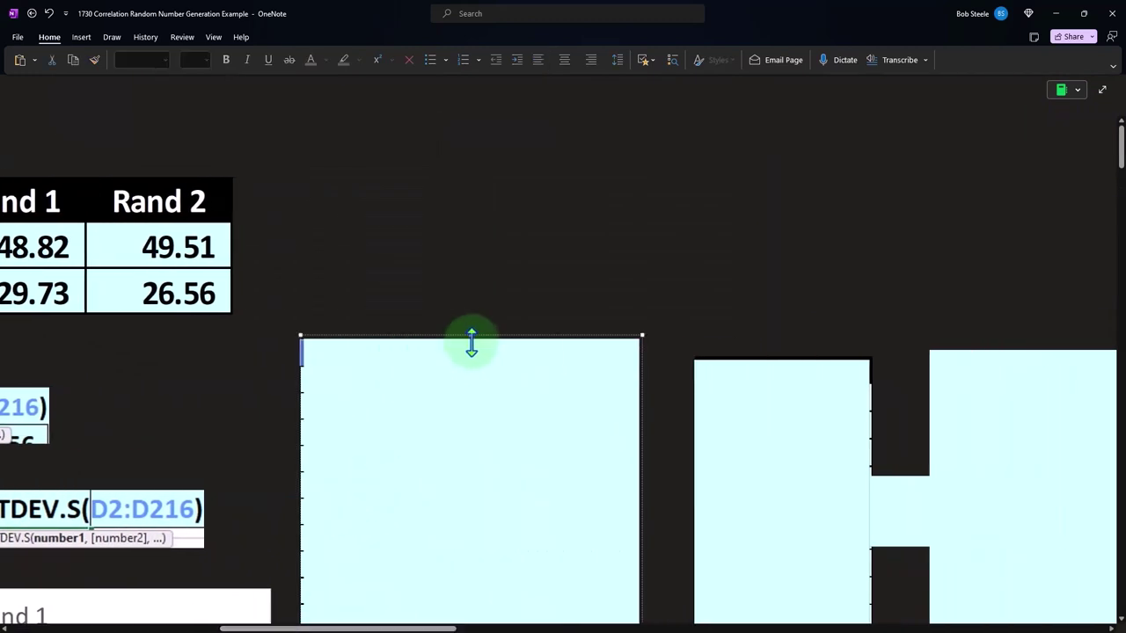
pyautogui.moveTo(474, 388); pyautogui.dragTo(467, 442)
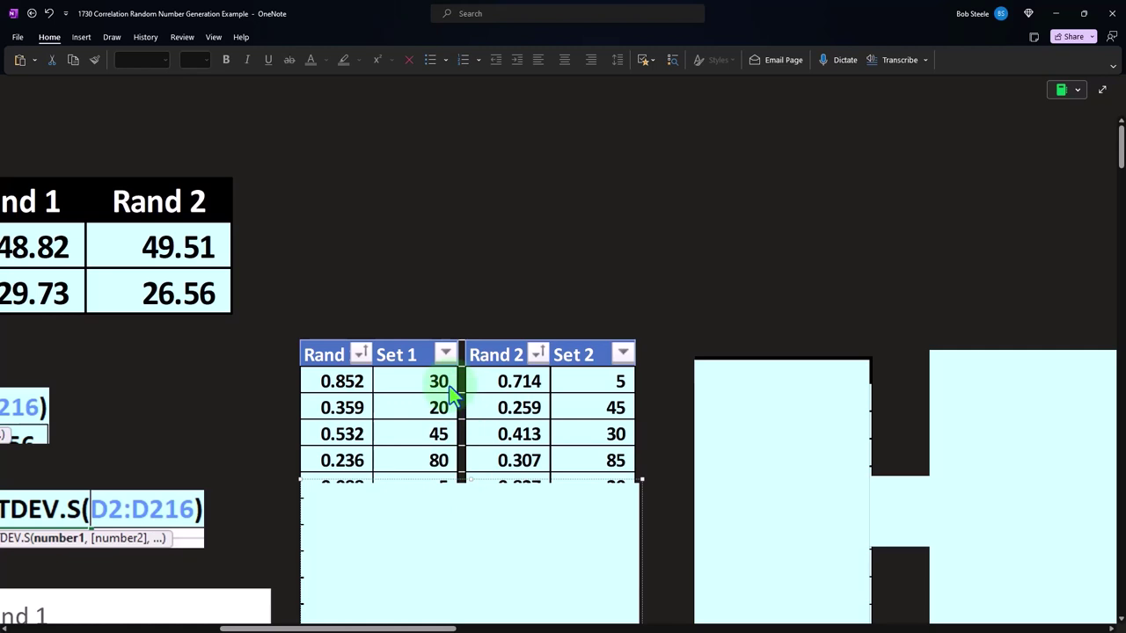
pyautogui.scroll(-1, 452, 396)
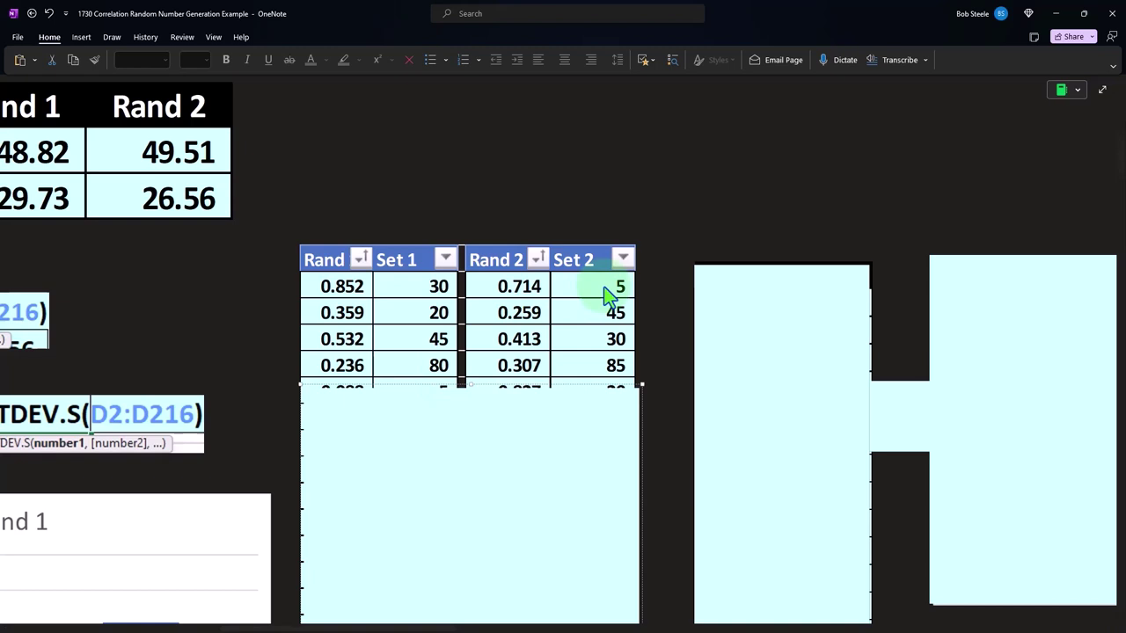
pyautogui.scroll(-1, 599, 366)
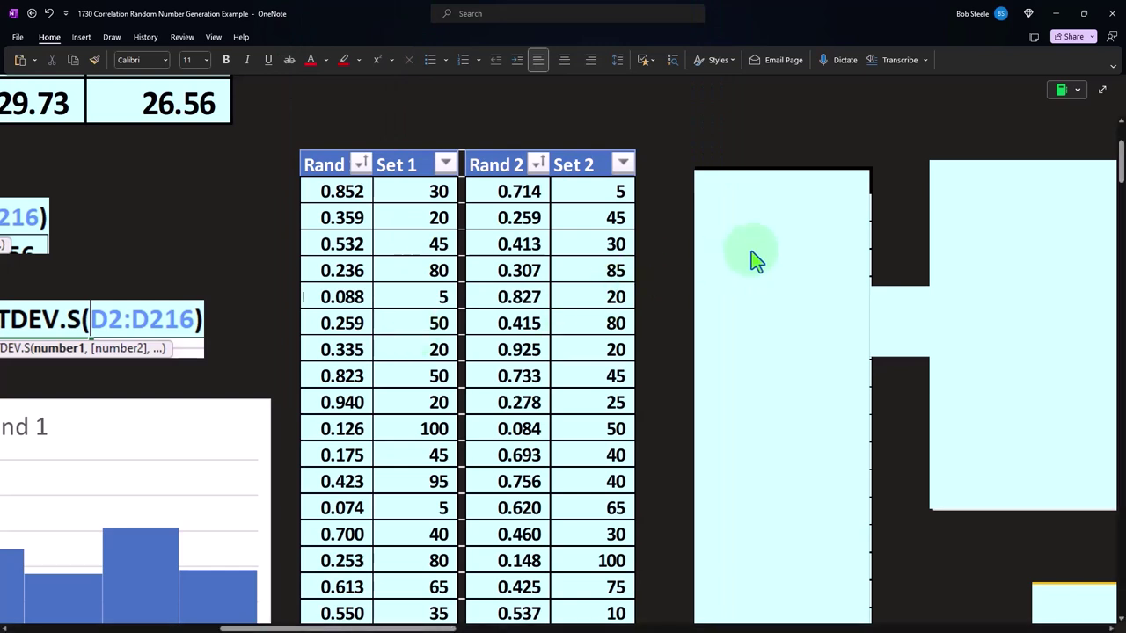
# Step: Remove the covers from the two-column Set 1 and Set 2 table and from the scatter plot beside it
pyautogui.click(752, 255)
pyautogui.moveTo(782, 166); pyautogui.dragTo(784, 220)
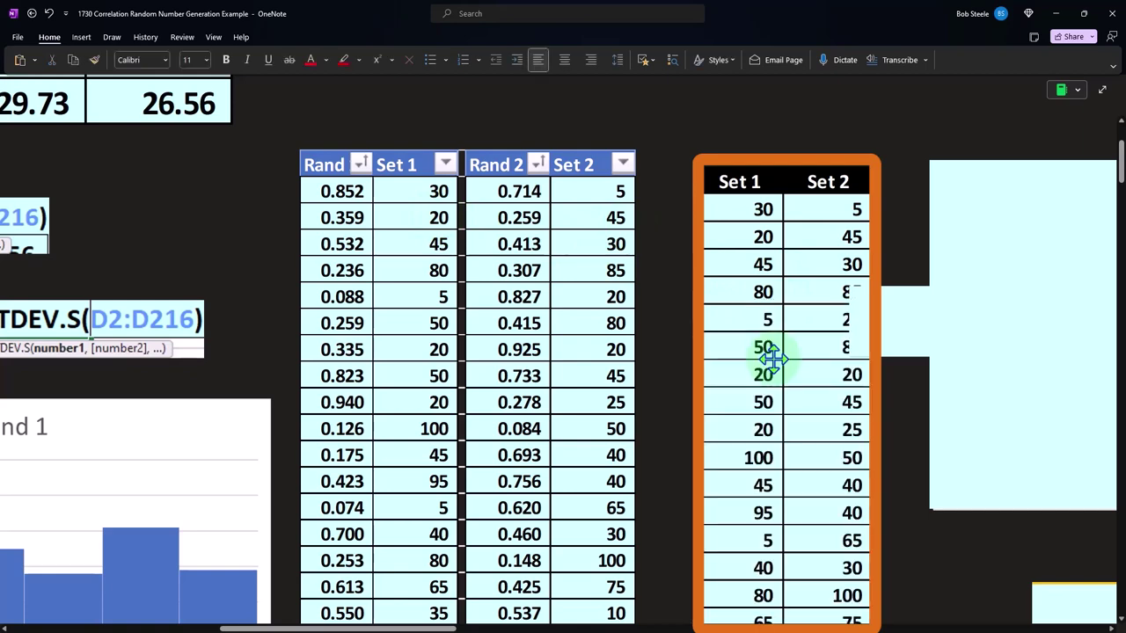
pyautogui.moveTo(403, 630); pyautogui.dragTo(484, 630)
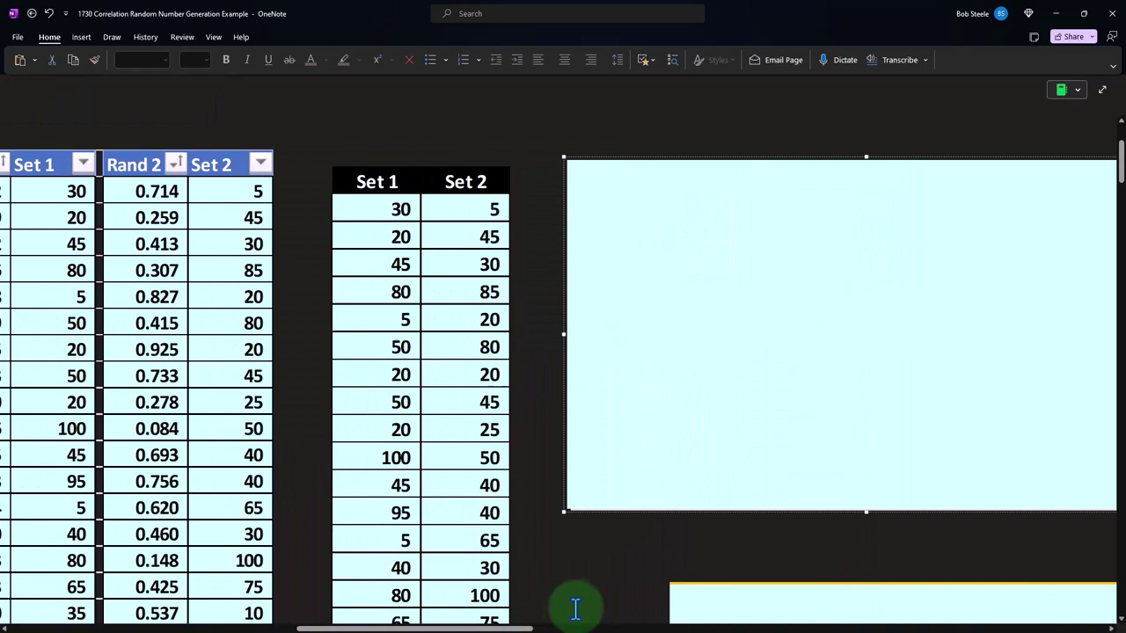
pyautogui.click(670, 407)
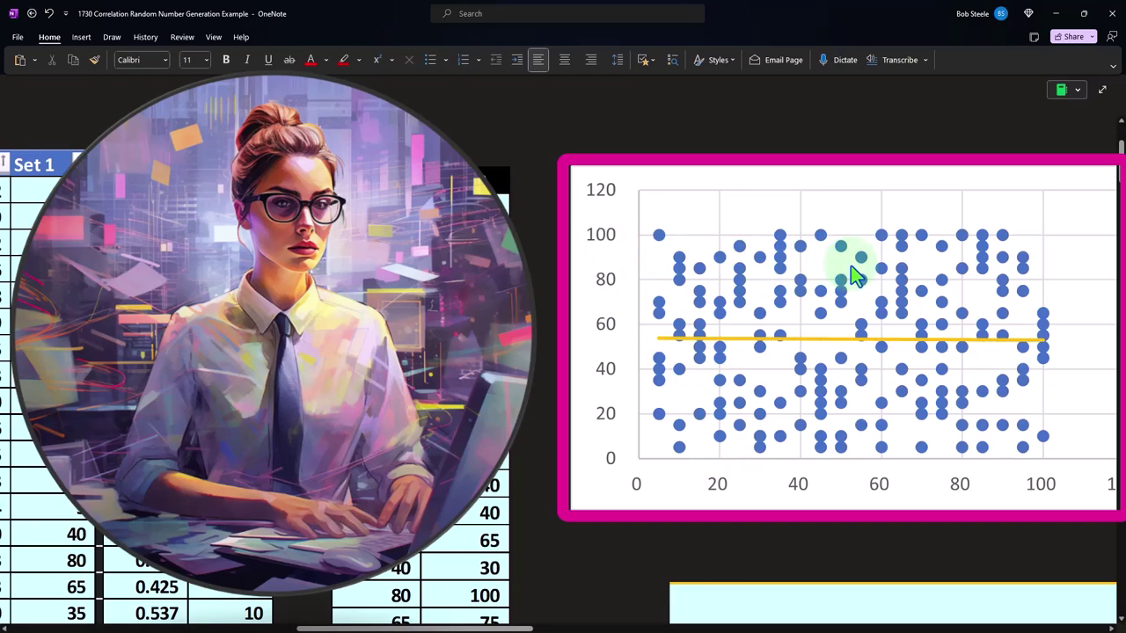
# Step: Compare the Rand 1 and Rand 2 scatter plot and its trendline with the Set 1 and Set 2 scatter plot
pyautogui.moveTo(524, 628); pyautogui.dragTo(330, 629)
pyautogui.scroll(-10, 465, 428)
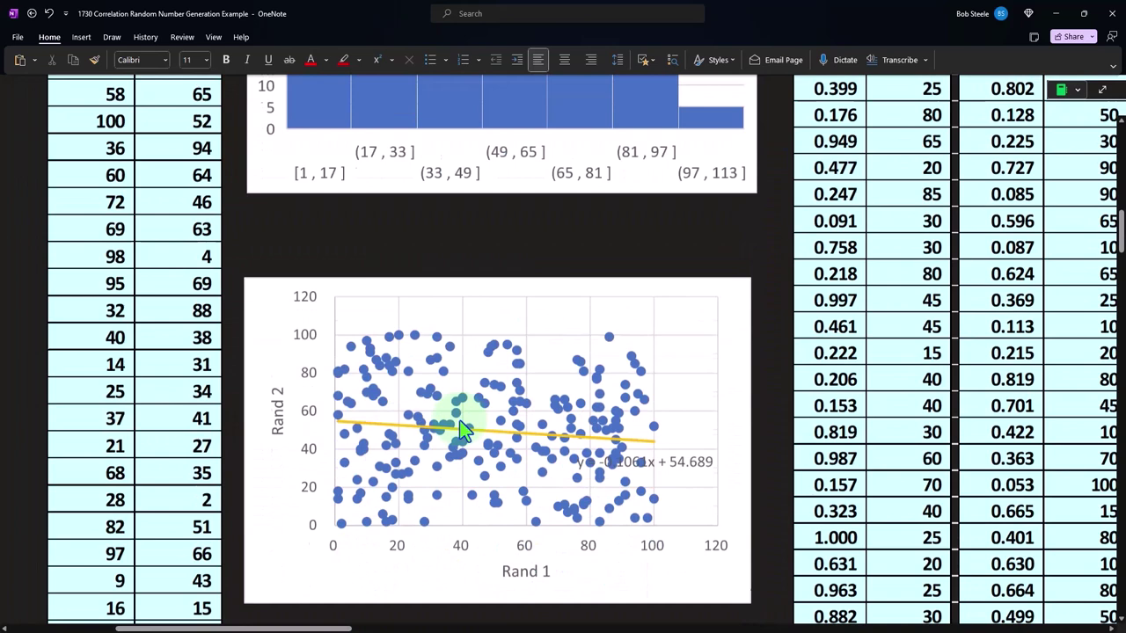
pyautogui.scroll(-1, 465, 429)
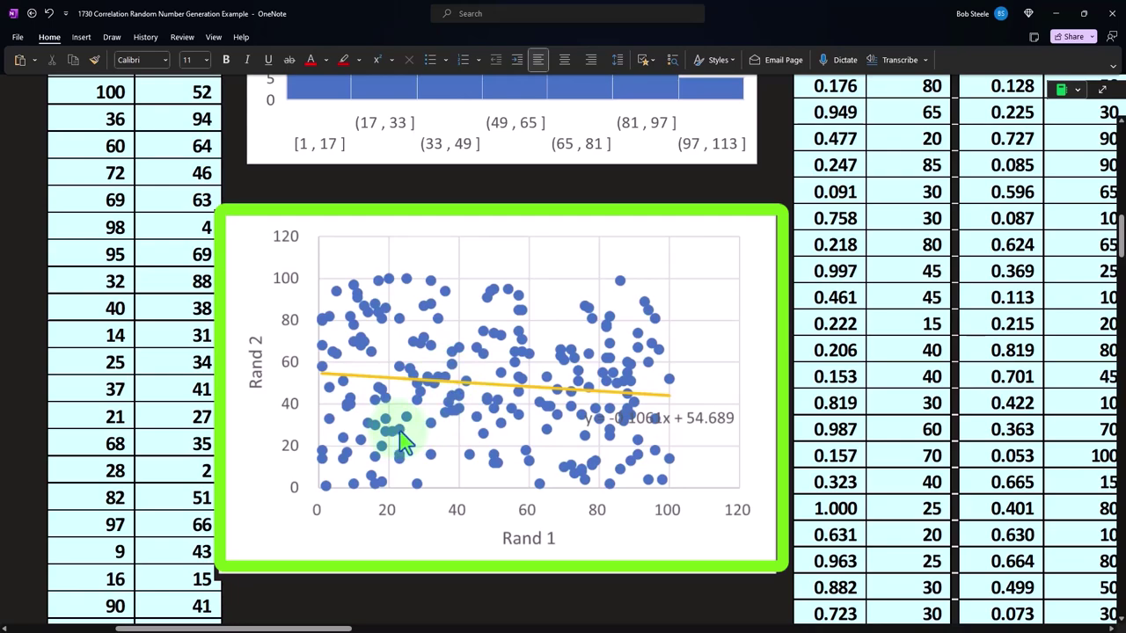
pyautogui.scroll(10, 546, 465)
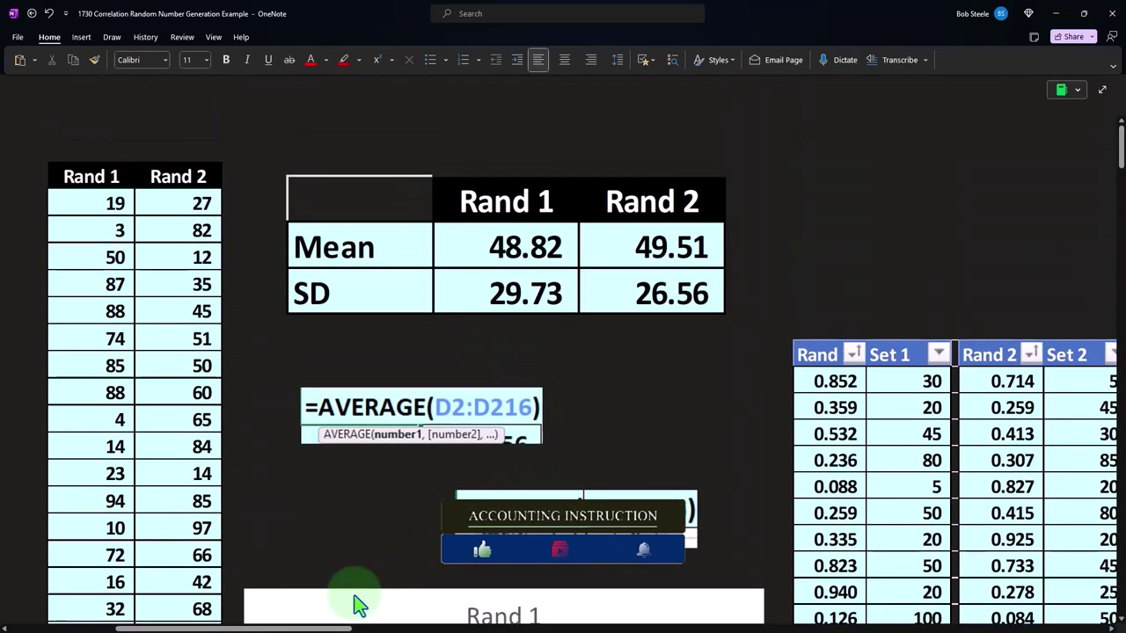
pyautogui.moveTo(347, 630); pyautogui.dragTo(591, 629)
pyautogui.scroll(-3, 673, 460)
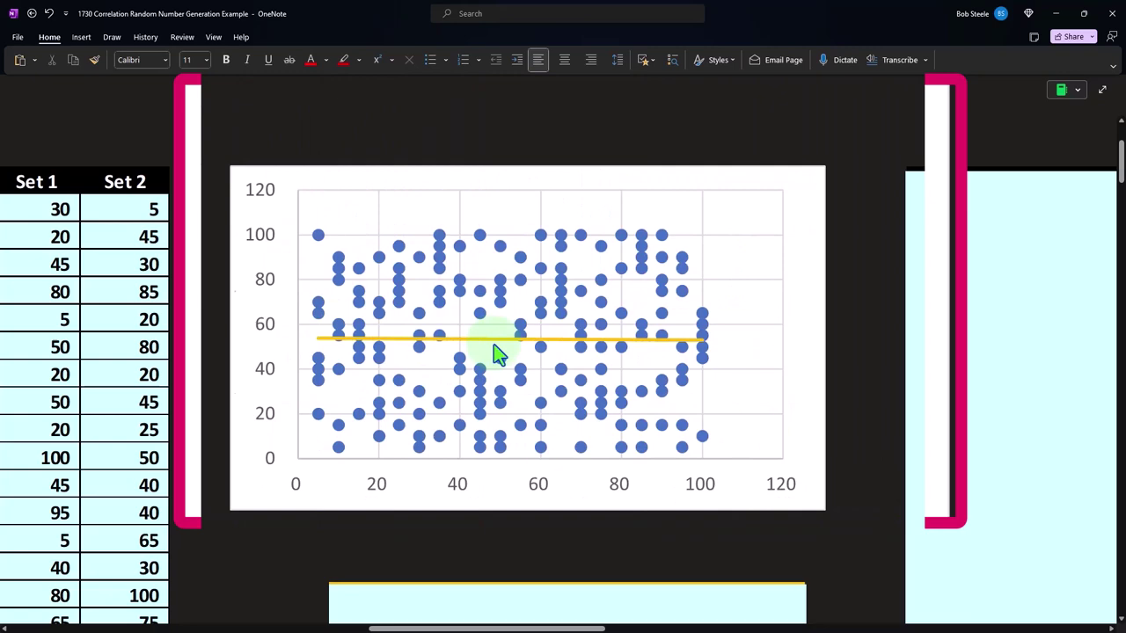
# Step: Delete the cover under the Set 1 and Set 2 scatter plot to reveal the correlation coefficient formula r
pyautogui.scroll(-1, 497, 352)
pyautogui.scroll(-3, 494, 344)
pyautogui.click(495, 348)
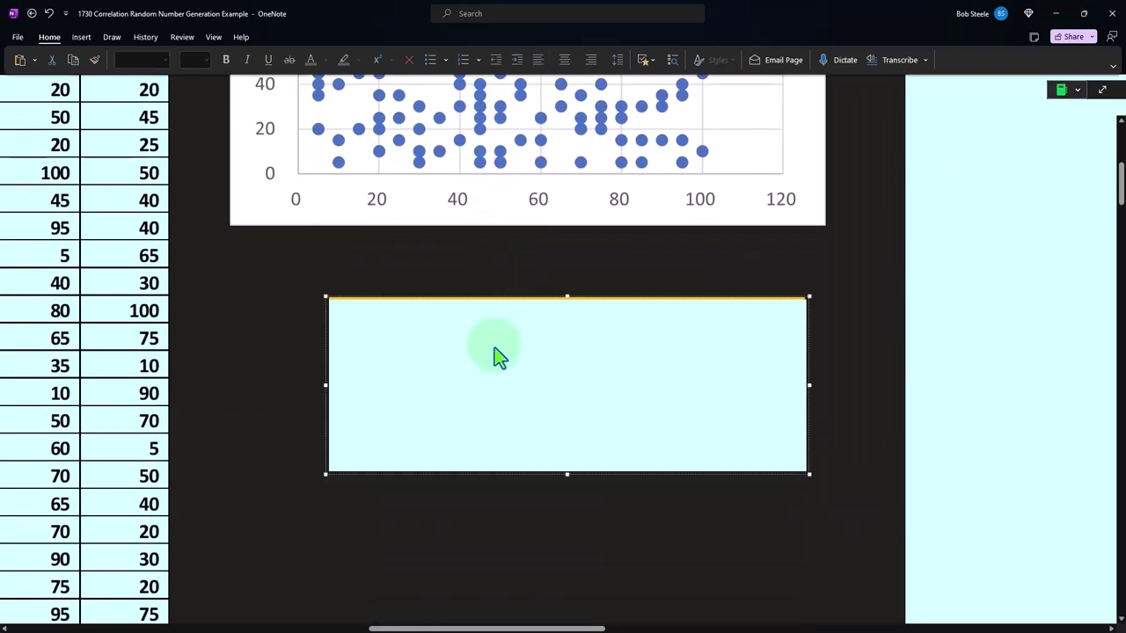
pyautogui.click(495, 347)
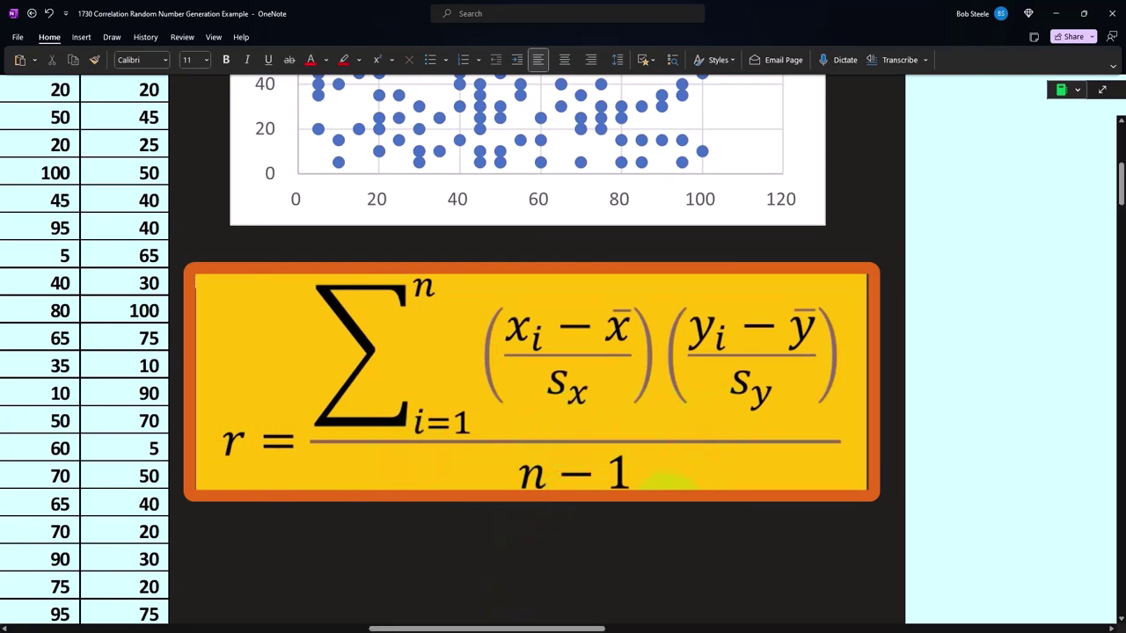
# Step: Shrink the cover over the table beside the scatter plot to expose the Rand 1 and Z 1 columns
pyautogui.moveTo(563, 629); pyautogui.dragTo(659, 535)
pyautogui.scroll(5, 603, 523)
pyautogui.scroll(-5, 514, 479)
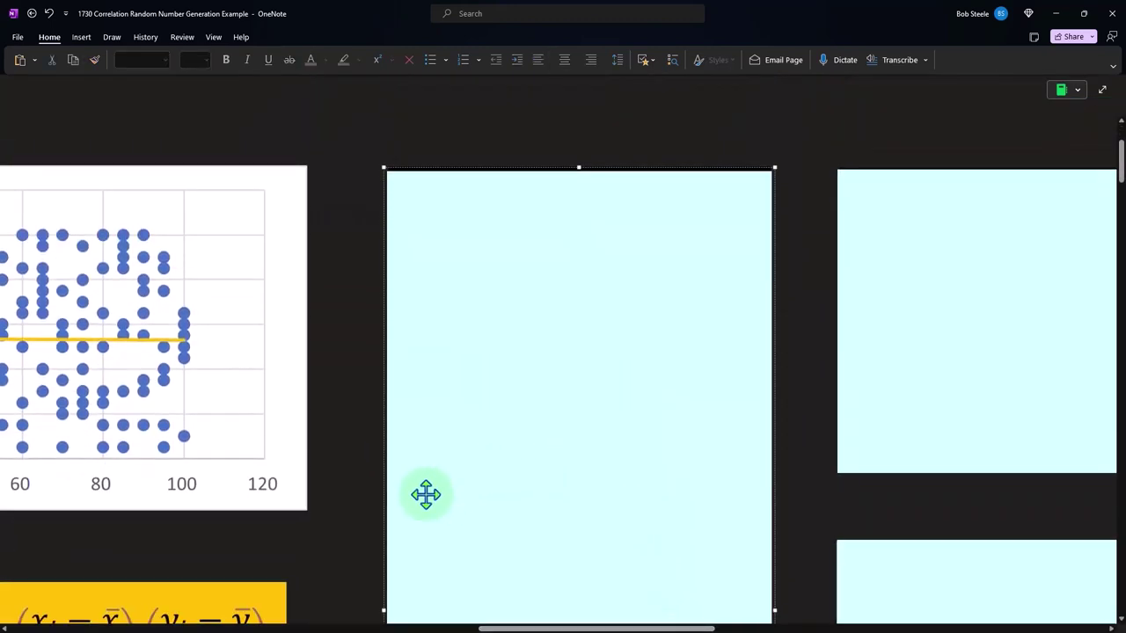
pyautogui.moveTo(390, 520); pyautogui.dragTo(516, 519)
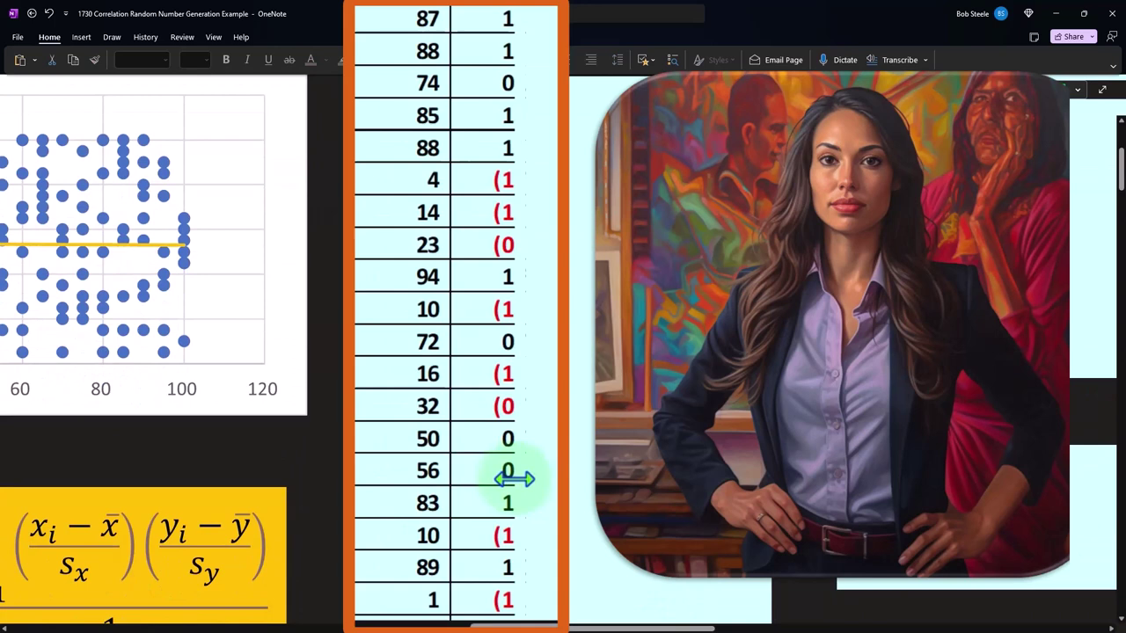
pyautogui.scroll(2, 418, 92)
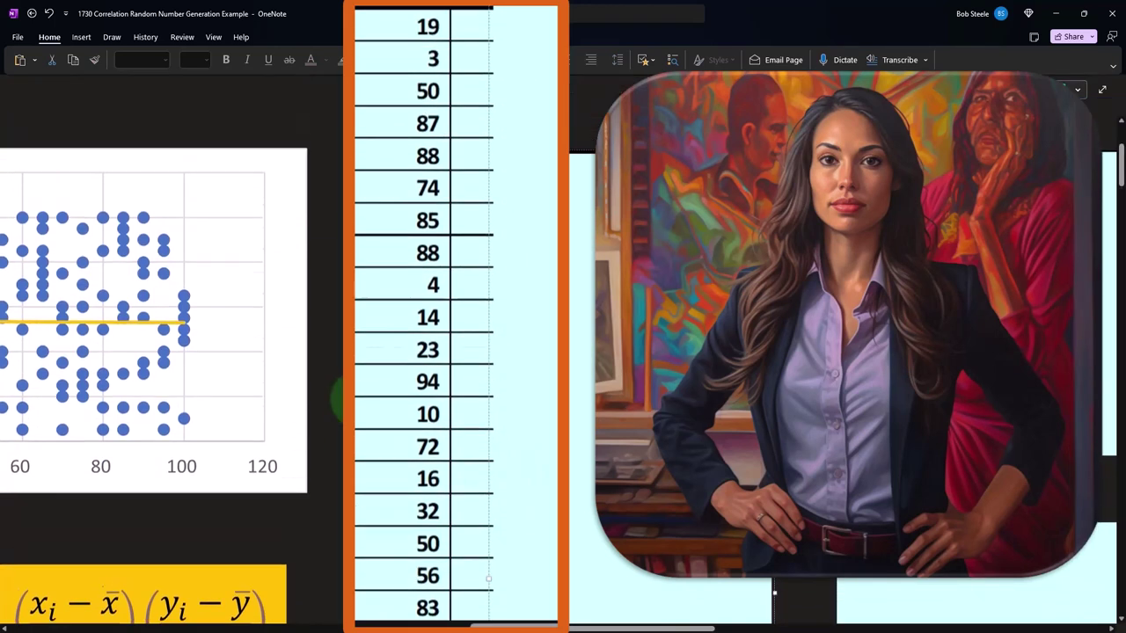
pyautogui.scroll(-2, 465, 243)
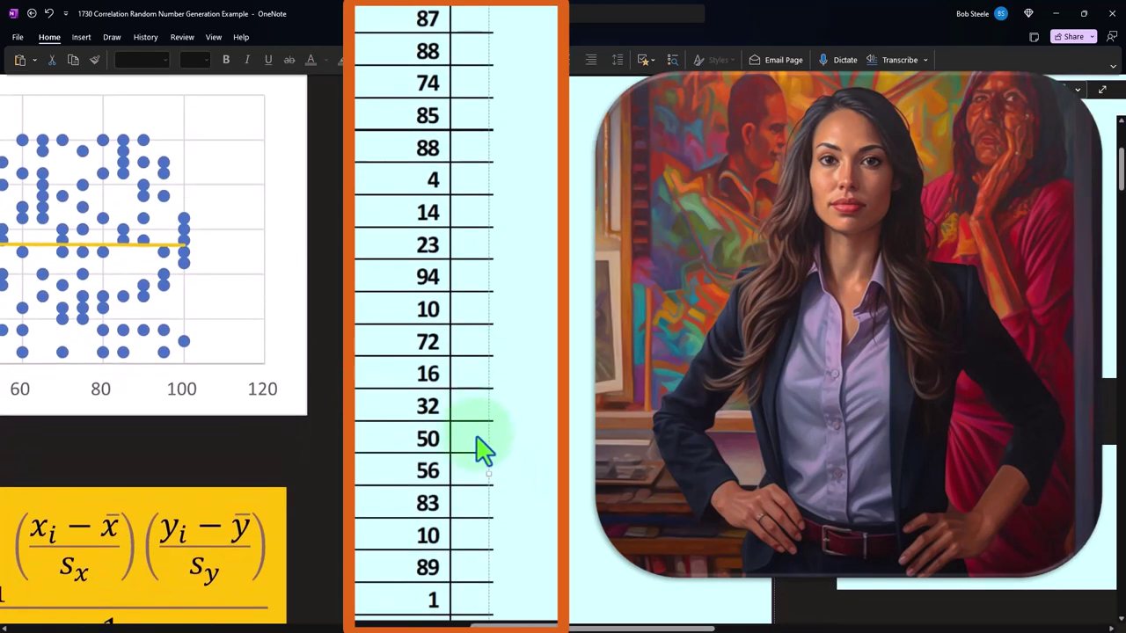
pyautogui.moveTo(478, 478); pyautogui.dragTo(534, 473)
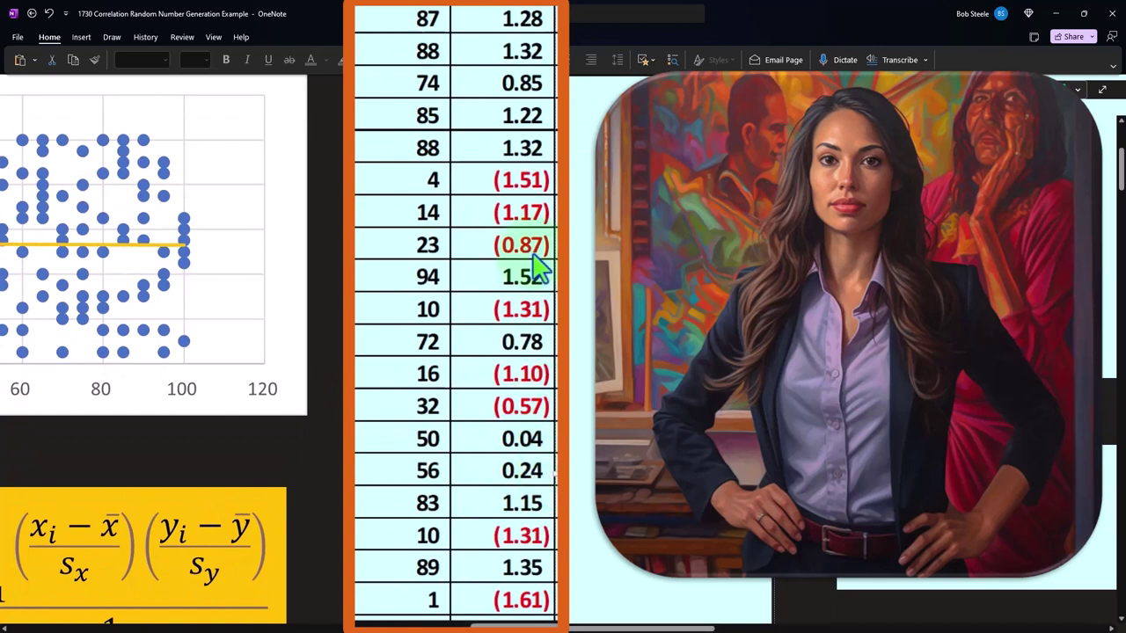
pyautogui.scroll(2, 531, 308)
# Step: Open the calculator and compute the first Rand 1 z-score: 19 minus the mean 48.82, divided by the standard deviation 29.73
pyautogui.press('XF86Calculator')
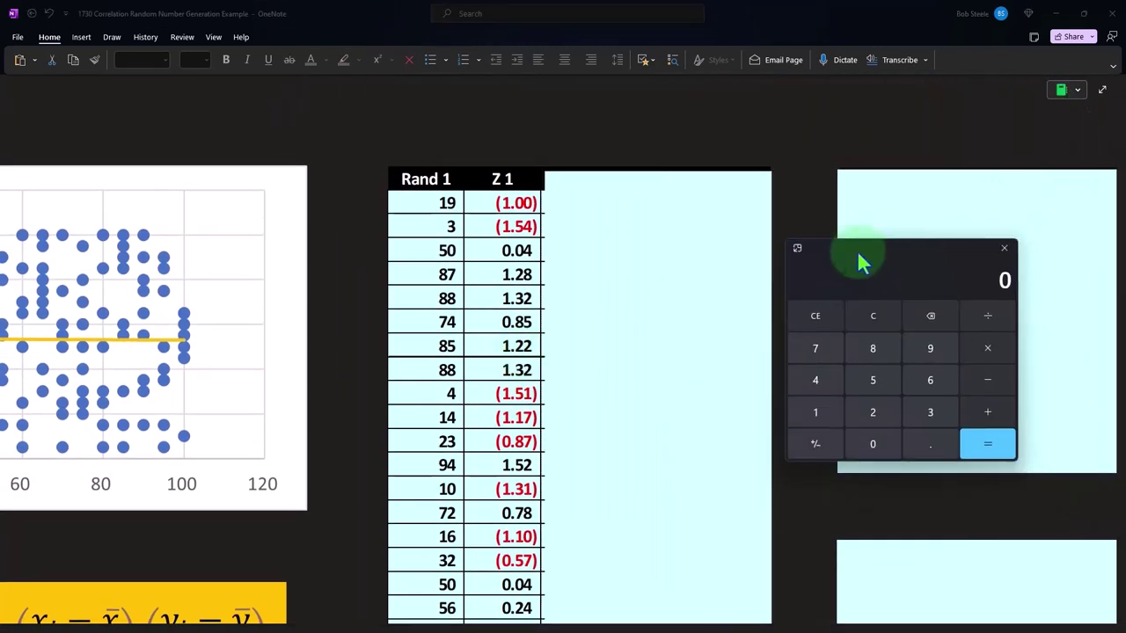
pyautogui.moveTo(857, 250); pyautogui.dragTo(635, 175)
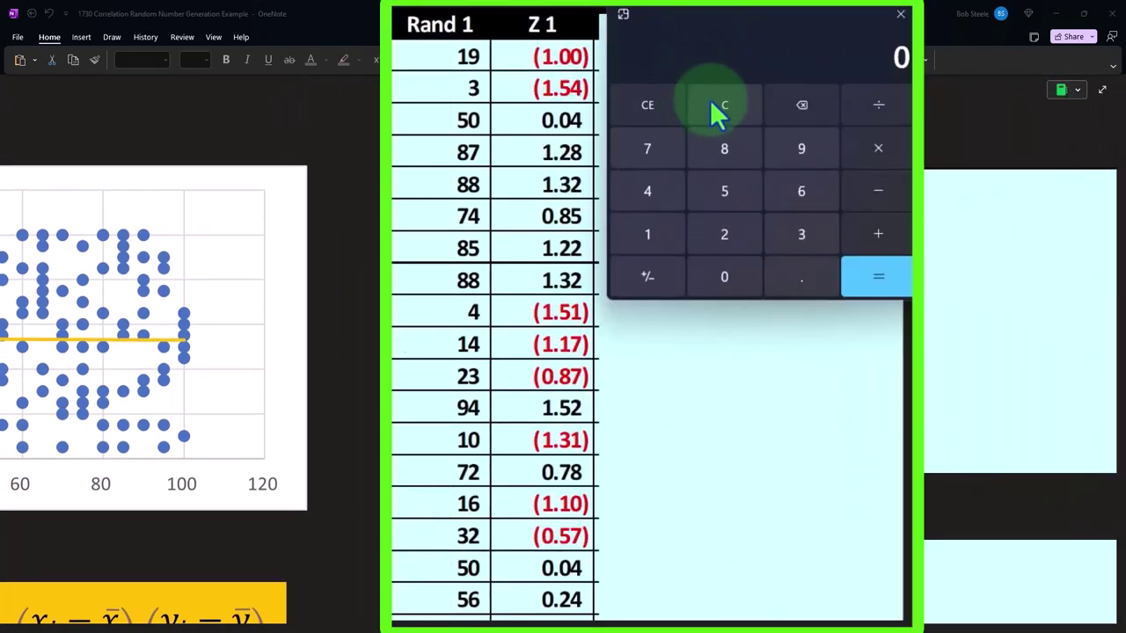
pyautogui.write('19')
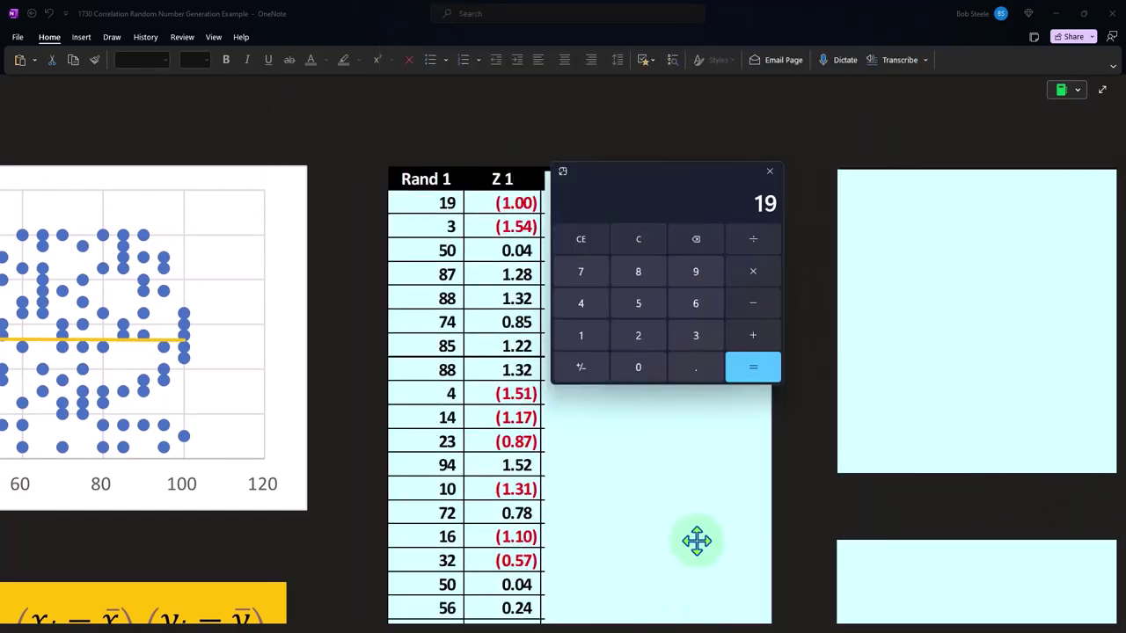
pyautogui.moveTo(692, 629); pyautogui.dragTo(345, 628)
pyautogui.scroll(4, 396, 561)
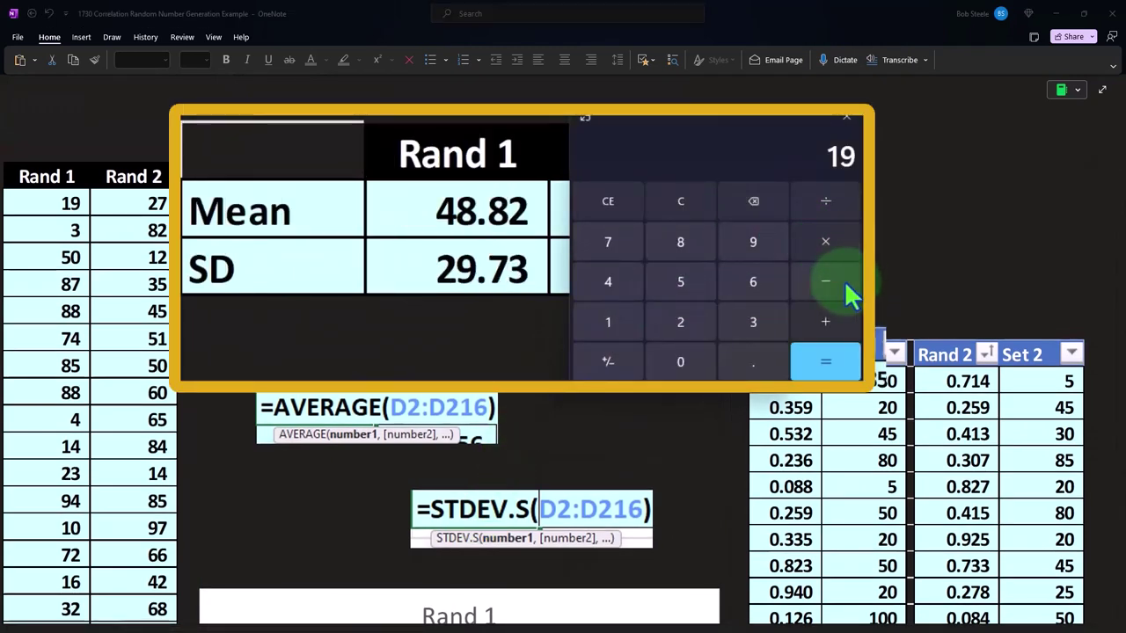
pyautogui.write('48.82')
pyautogui.press('Return')
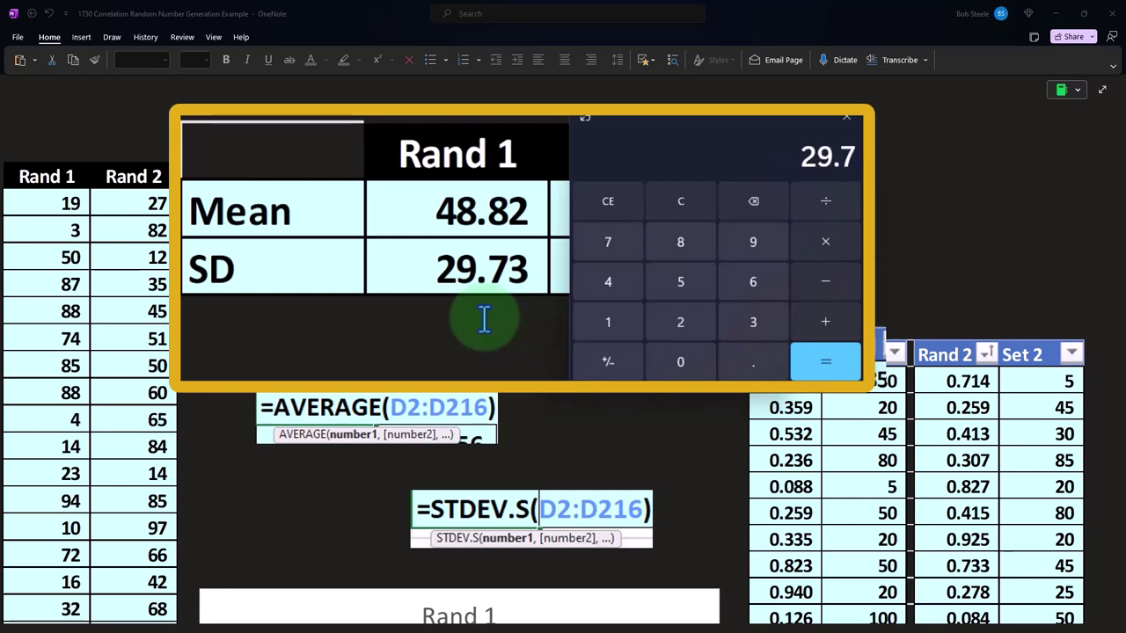
pyautogui.write('3')
pyautogui.press('Return')
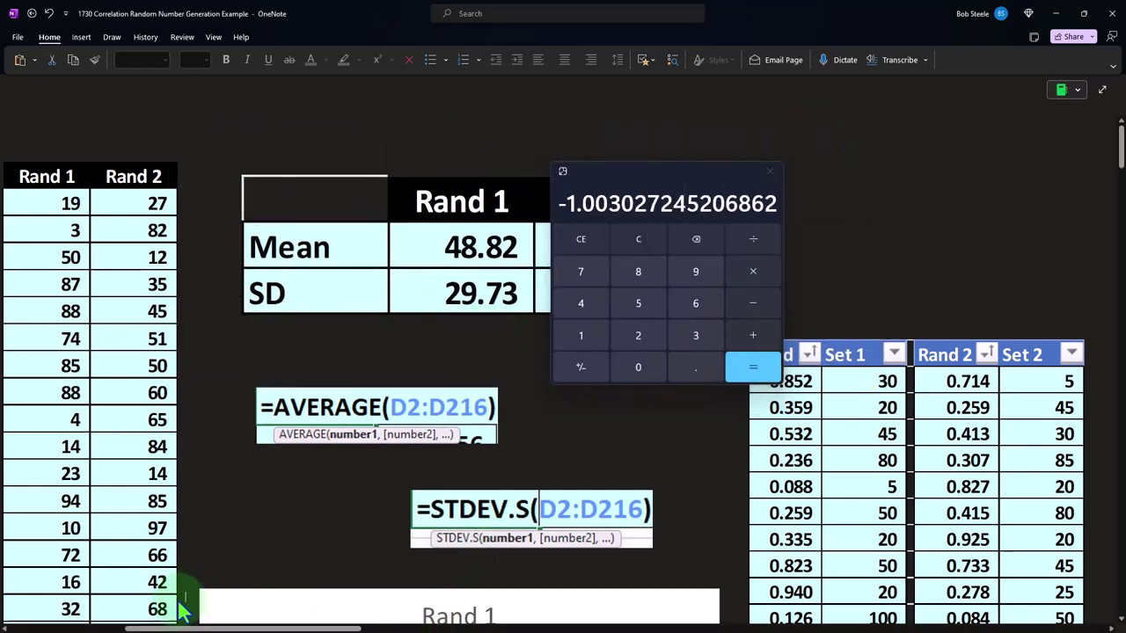
# Step: Shrink the cover over the z-score table to expose the Rand 2 and Z 2 columns, keeping the calculator out of the way
pyautogui.click(182, 607)
pyautogui.click(134, 628)
pyautogui.moveTo(137, 628); pyautogui.dragTo(489, 628)
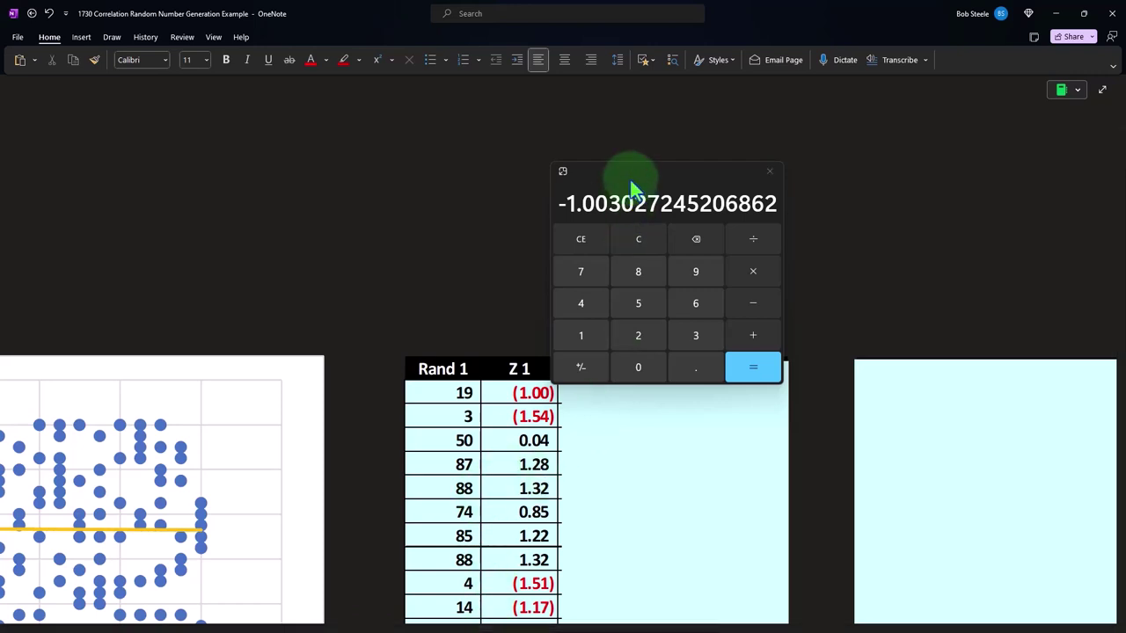
pyautogui.moveTo(629, 171); pyautogui.dragTo(790, 315)
pyautogui.scroll(-2, 496, 345)
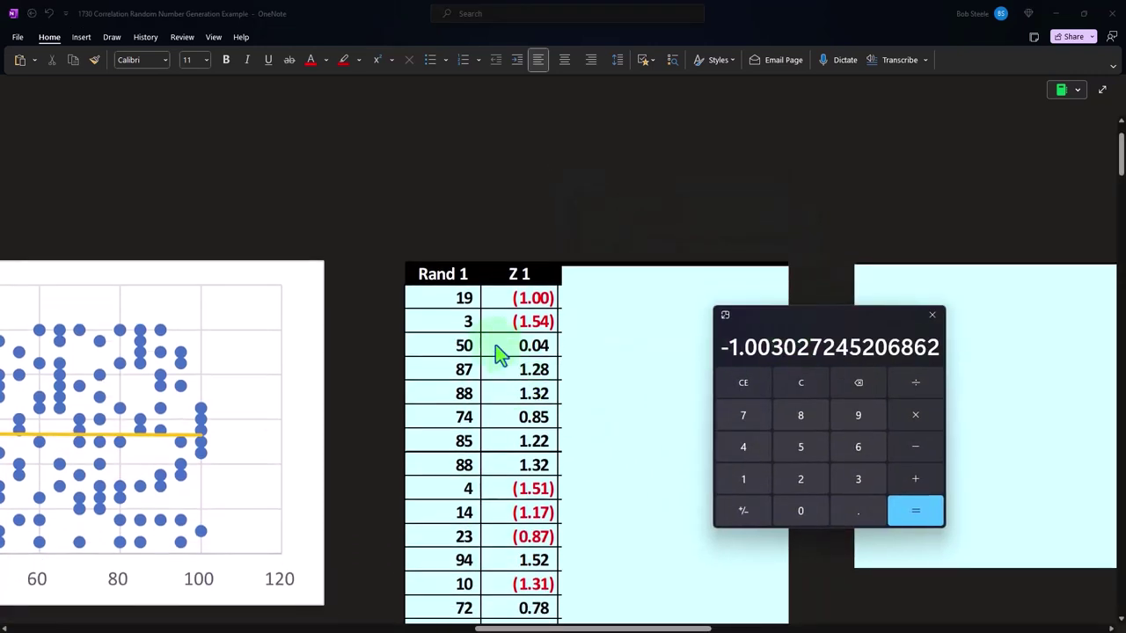
pyautogui.click(583, 427)
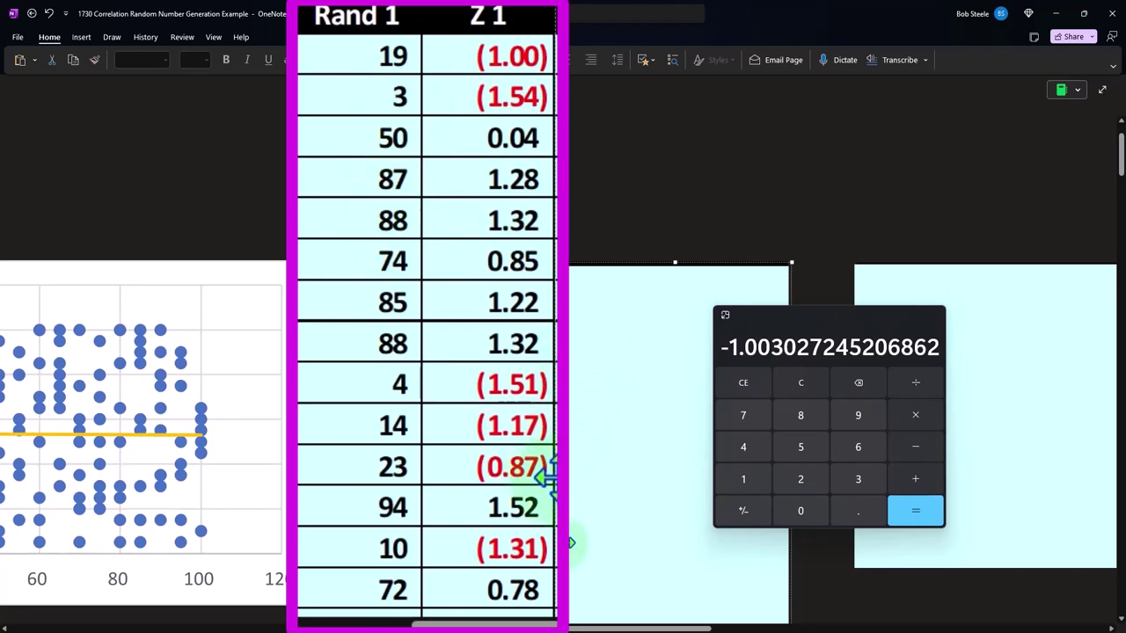
pyautogui.scroll(-3, 608, 461)
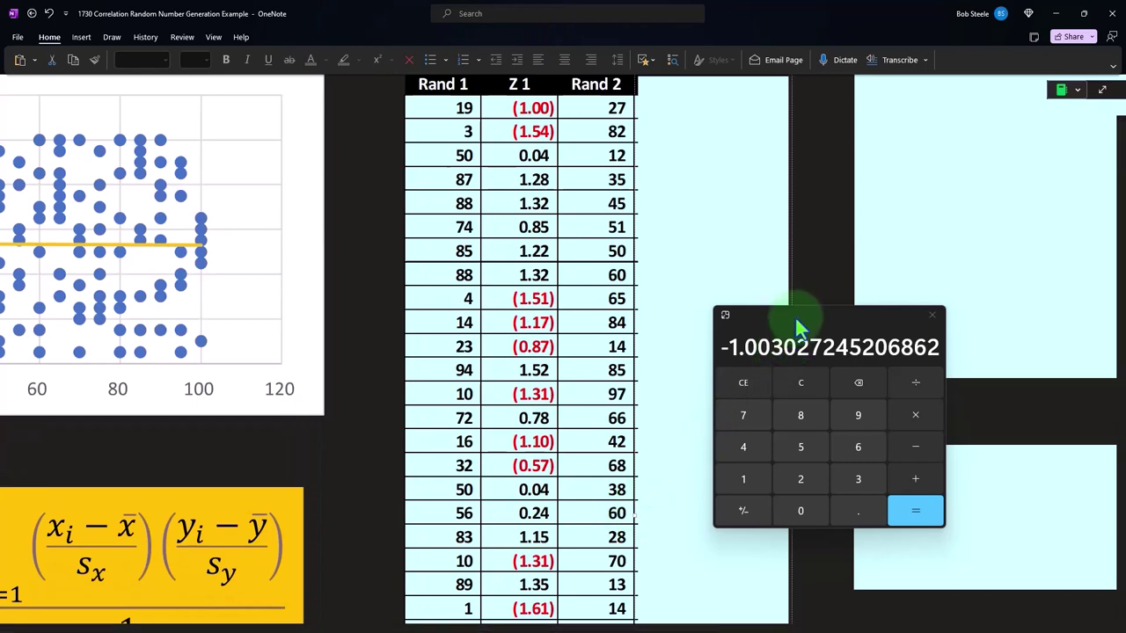
pyautogui.moveTo(802, 332); pyautogui.dragTo(978, 227)
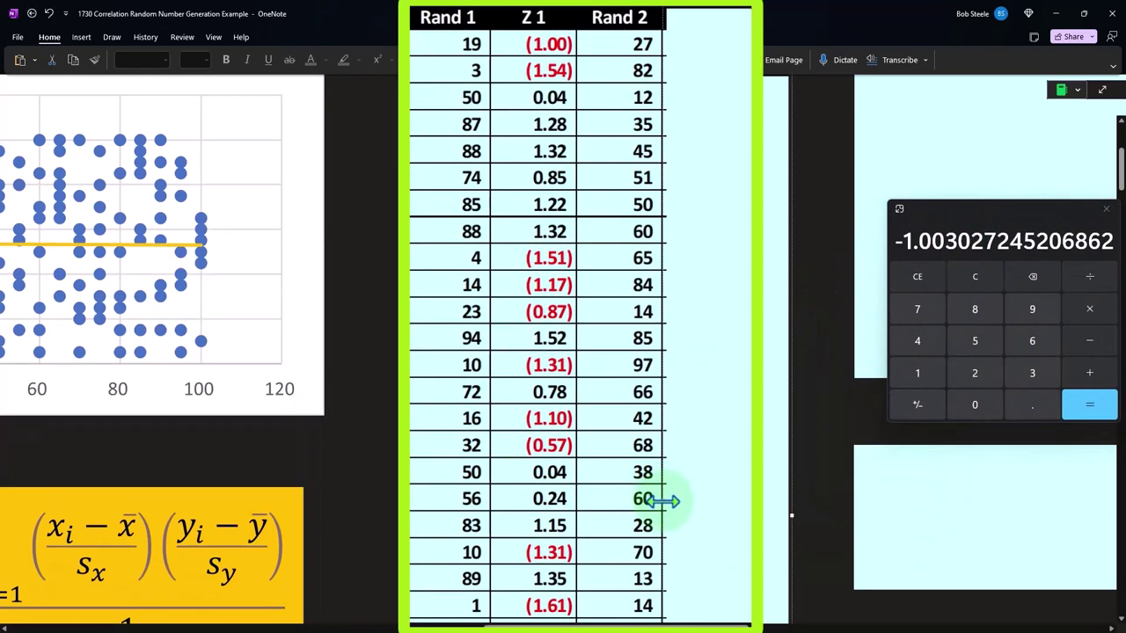
pyautogui.moveTo(708, 502); pyautogui.dragTo(742, 495)
pyautogui.scroll(1, 629, 229)
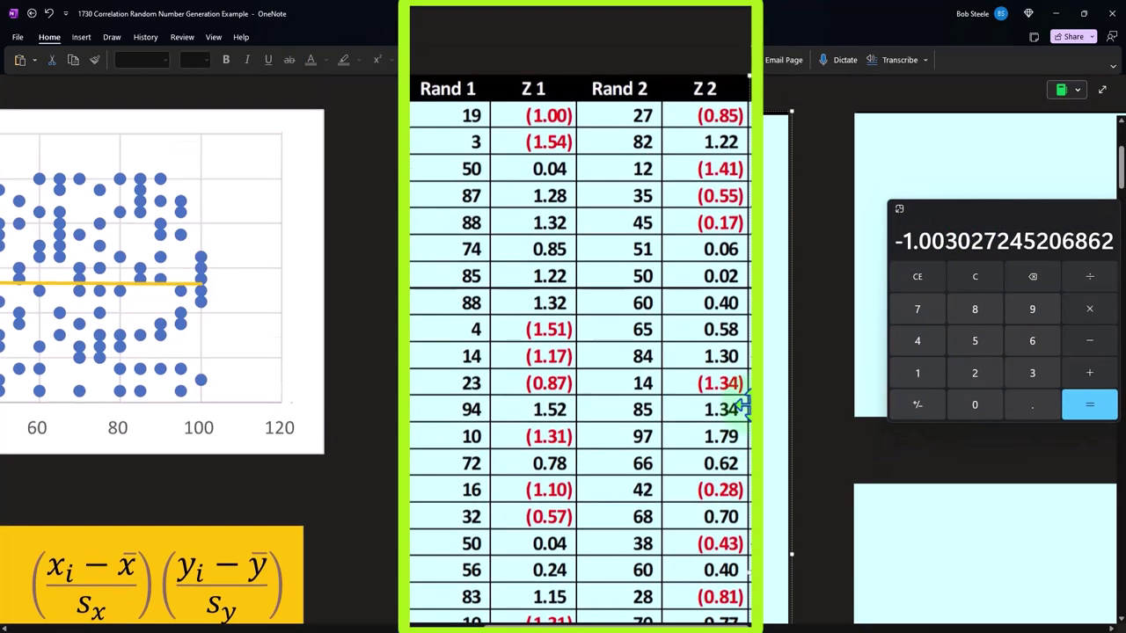
# Step: Compute the first Rand 2 z-score in the calculator: 27 minus the mean 49.51, divided by the standard deviation 26.56
pyautogui.moveTo(949, 208); pyautogui.dragTo(651, 230)
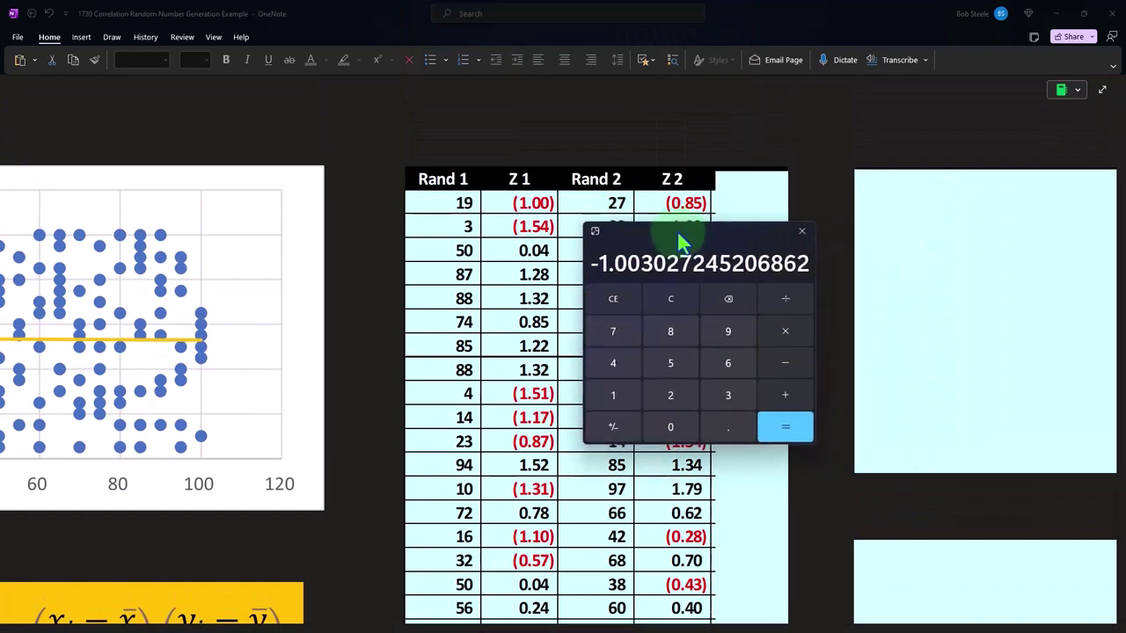
pyautogui.click(675, 299)
pyautogui.write('27')
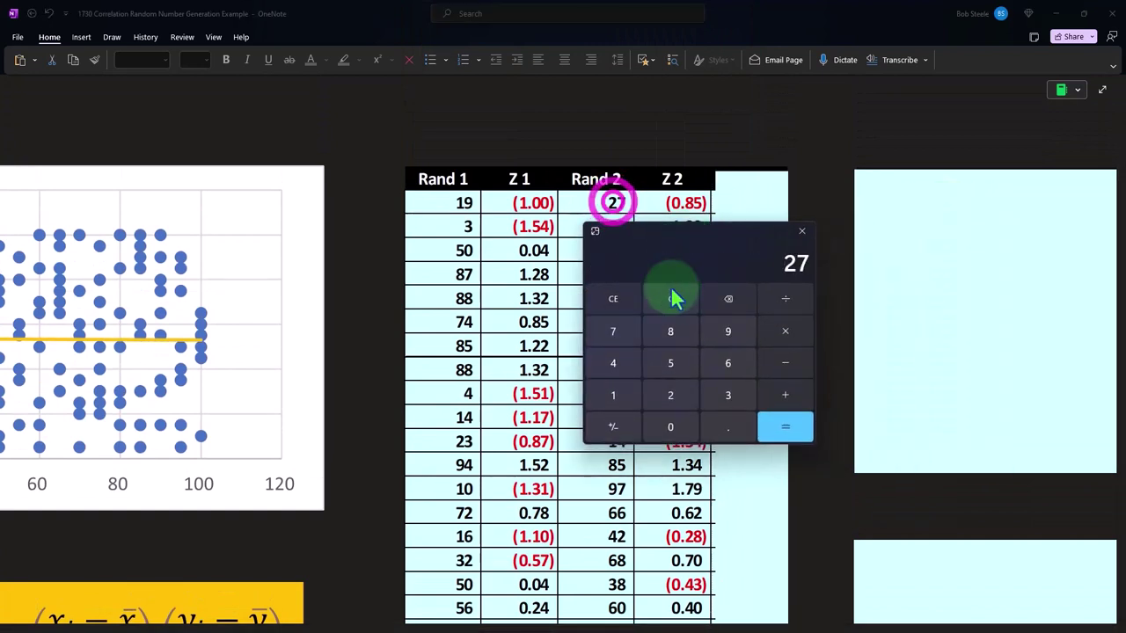
pyautogui.moveTo(603, 628); pyautogui.dragTo(361, 628)
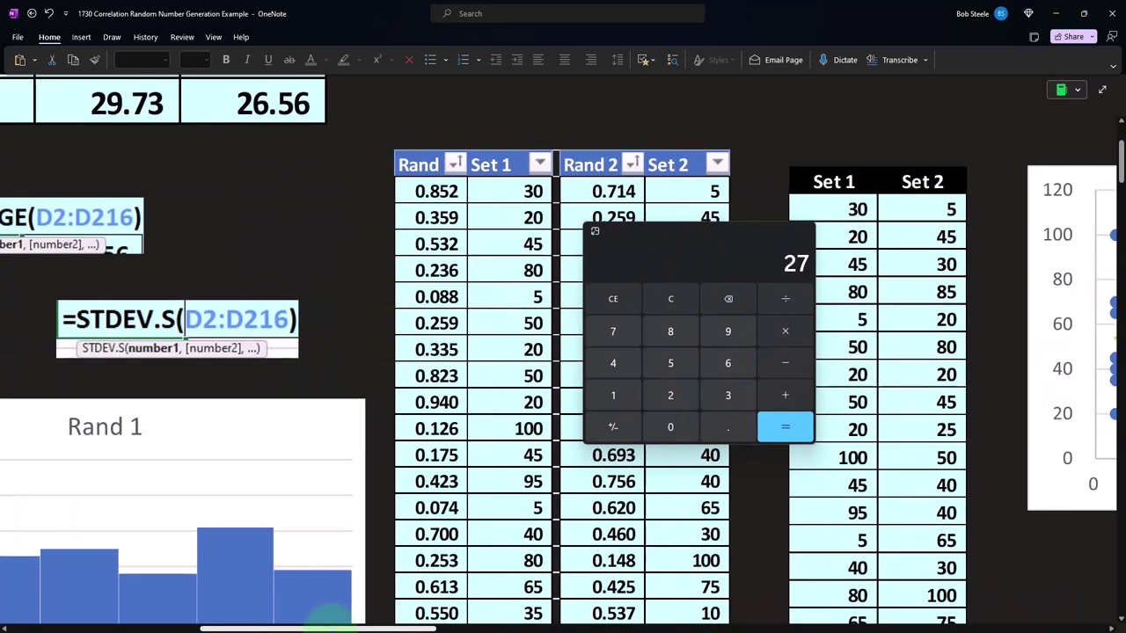
pyautogui.hscroll(-2, 292, 495)
pyautogui.scroll(3, 303, 466)
pyautogui.click(762, 355)
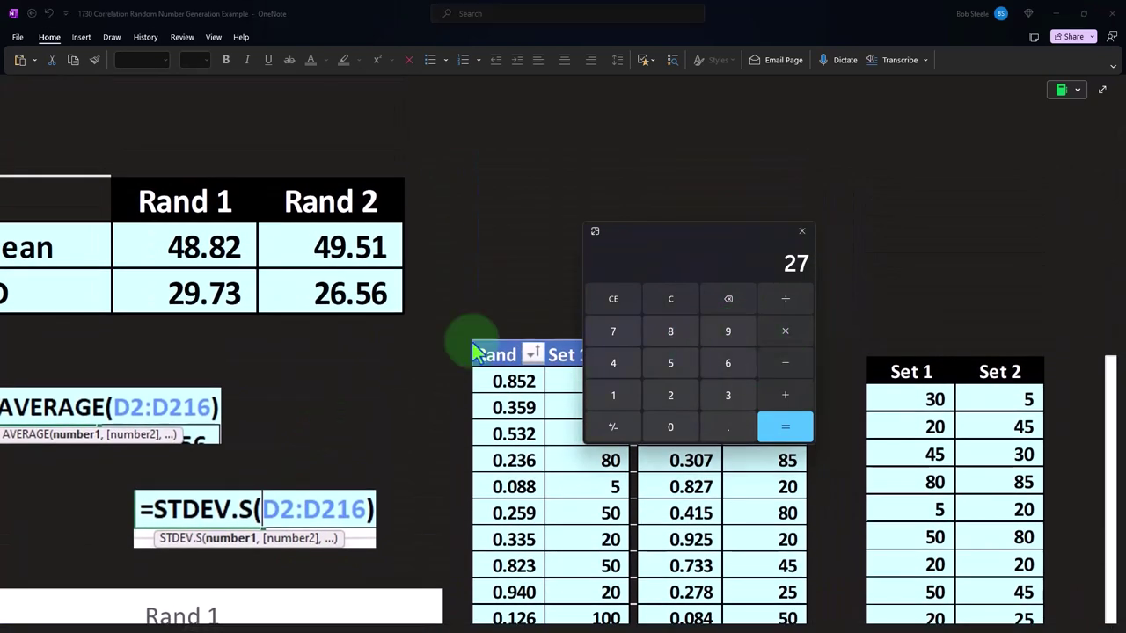
pyautogui.write('49.51')
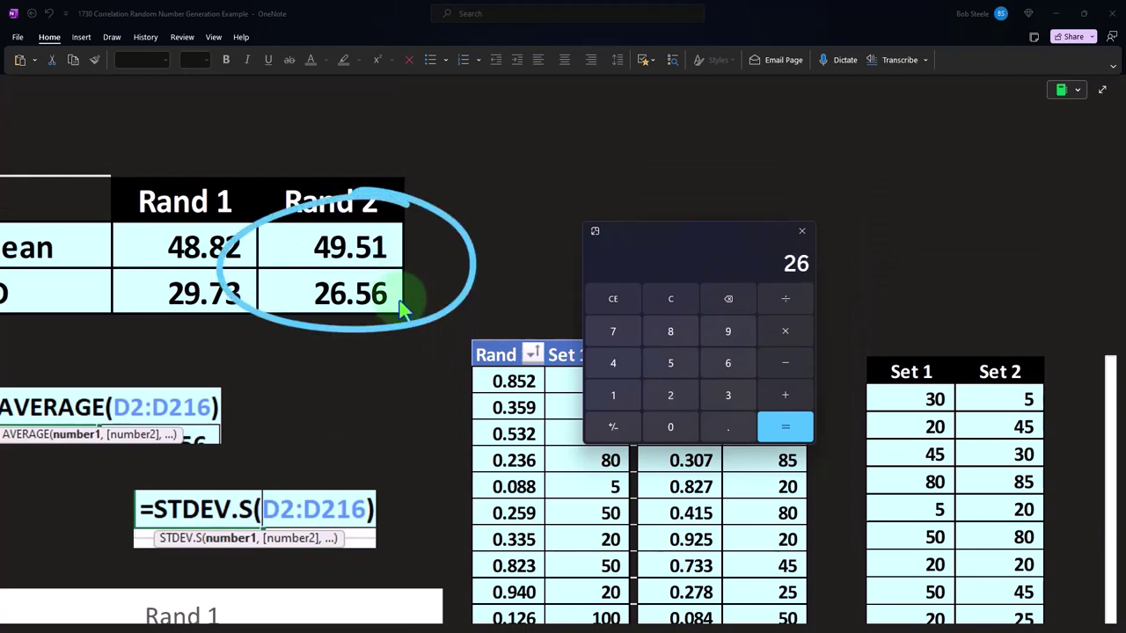
pyautogui.write('26.56')
pyautogui.press('Return')
# Step: Shrink the cover beside the Z 2 column to expose the Z1*Z2 header and its first row
pyautogui.click(479, 601)
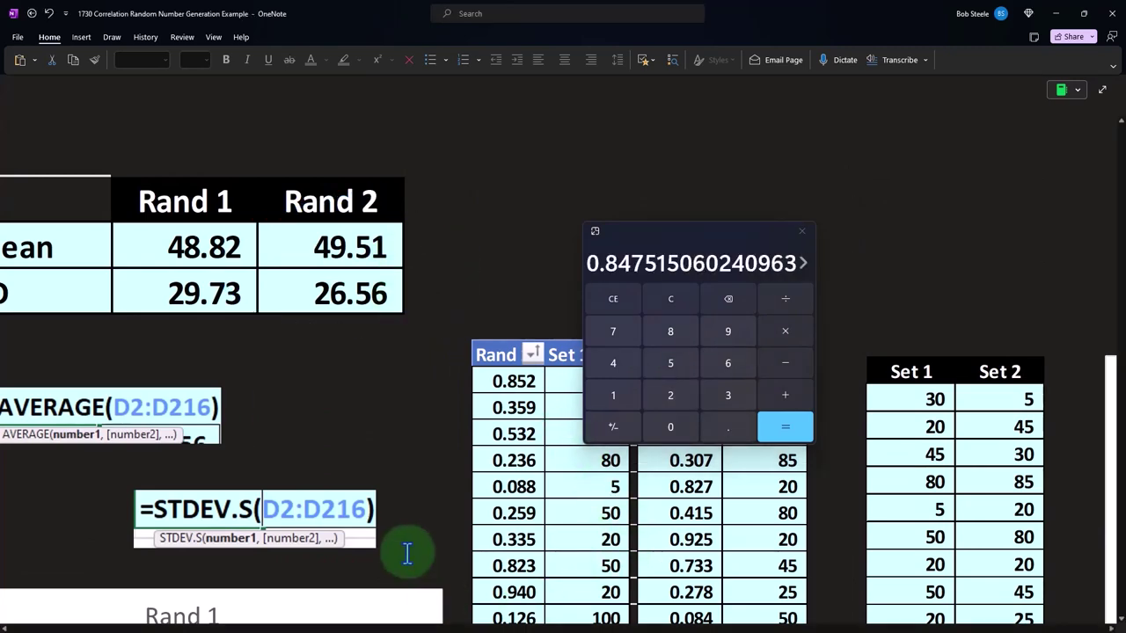
pyautogui.moveTo(303, 622); pyautogui.dragTo(742, 622)
pyautogui.scroll(-2, 444, 489)
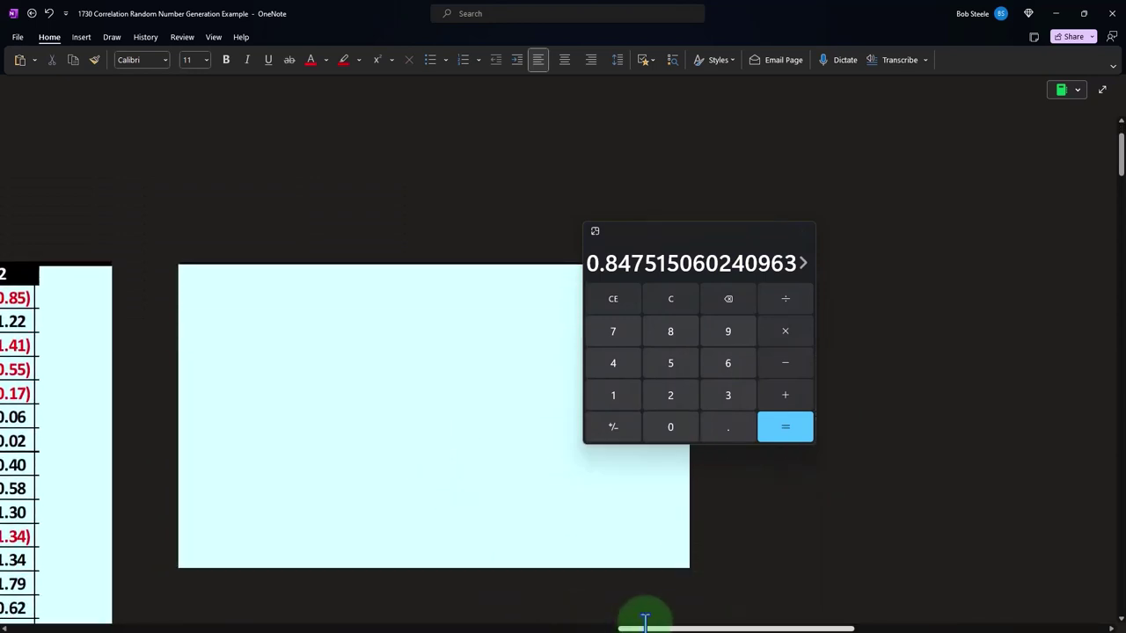
pyautogui.moveTo(647, 628); pyautogui.dragTo(541, 628)
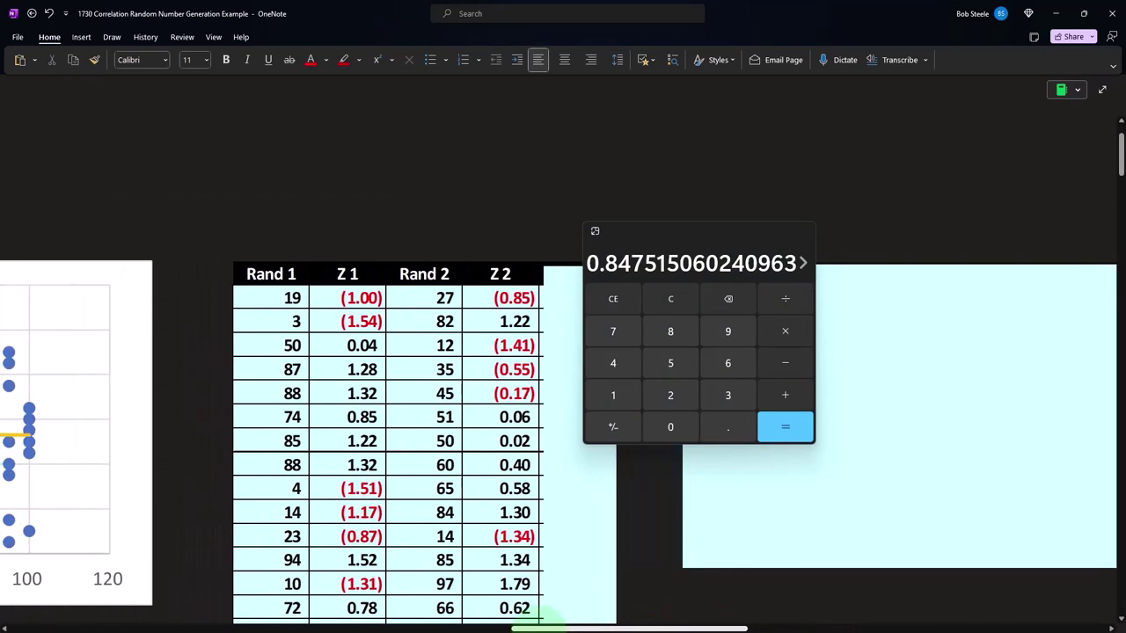
pyautogui.moveTo(628, 226); pyautogui.dragTo(715, 309)
pyautogui.click(572, 274)
pyautogui.write('Z1*Z2')
pyautogui.click(579, 299)
pyautogui.write('0.85')
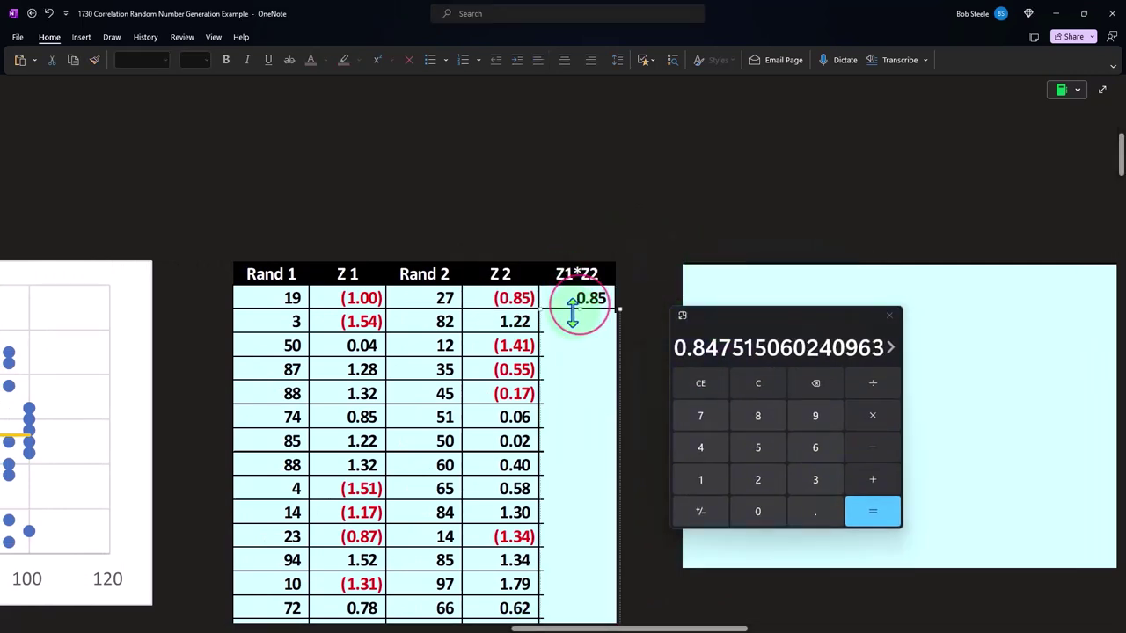
# Step: Clear the calculator and multiply 1 by 0.85 to check the first Z1*Z2 value
pyautogui.click(778, 386)
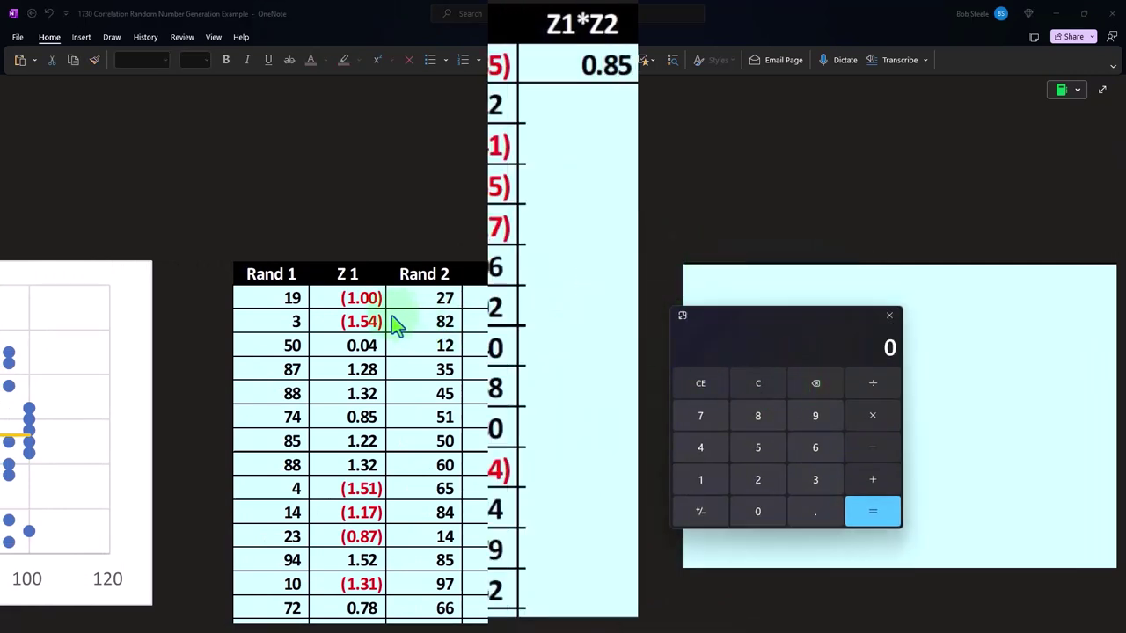
pyautogui.write('1*0.85')
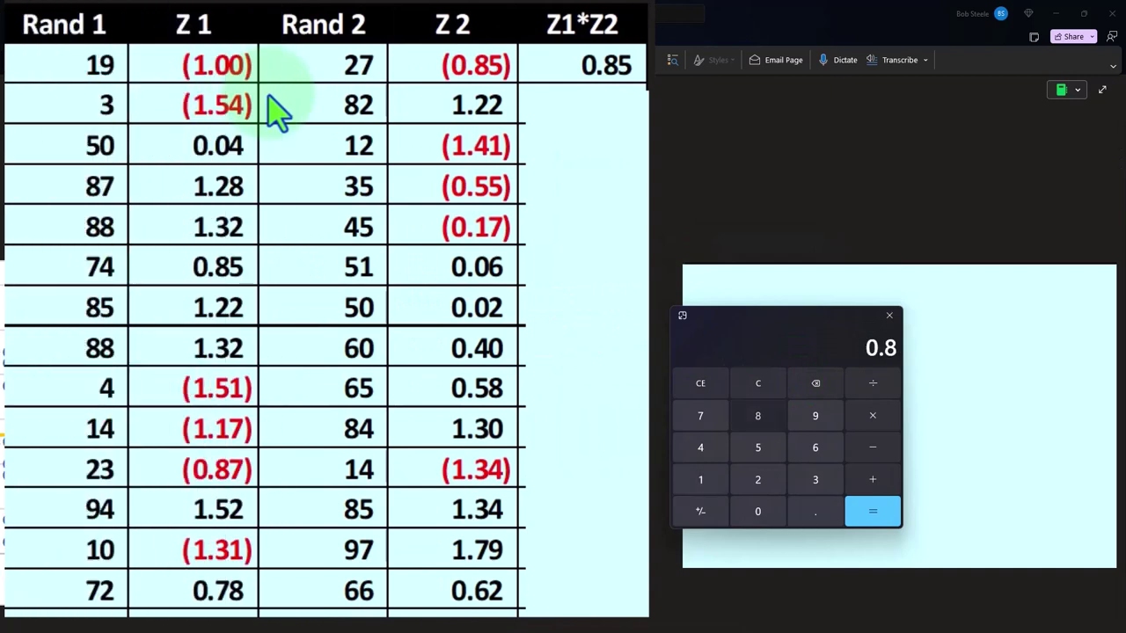
pyautogui.press('Return')
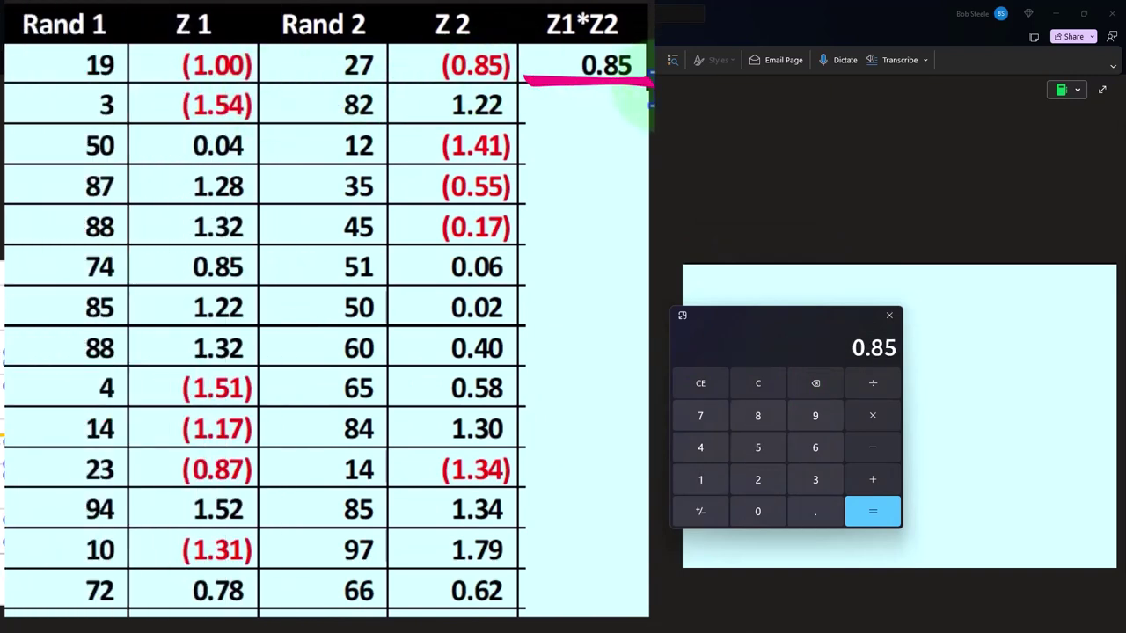
pyautogui.click(758, 386)
pyautogui.write('1.54')
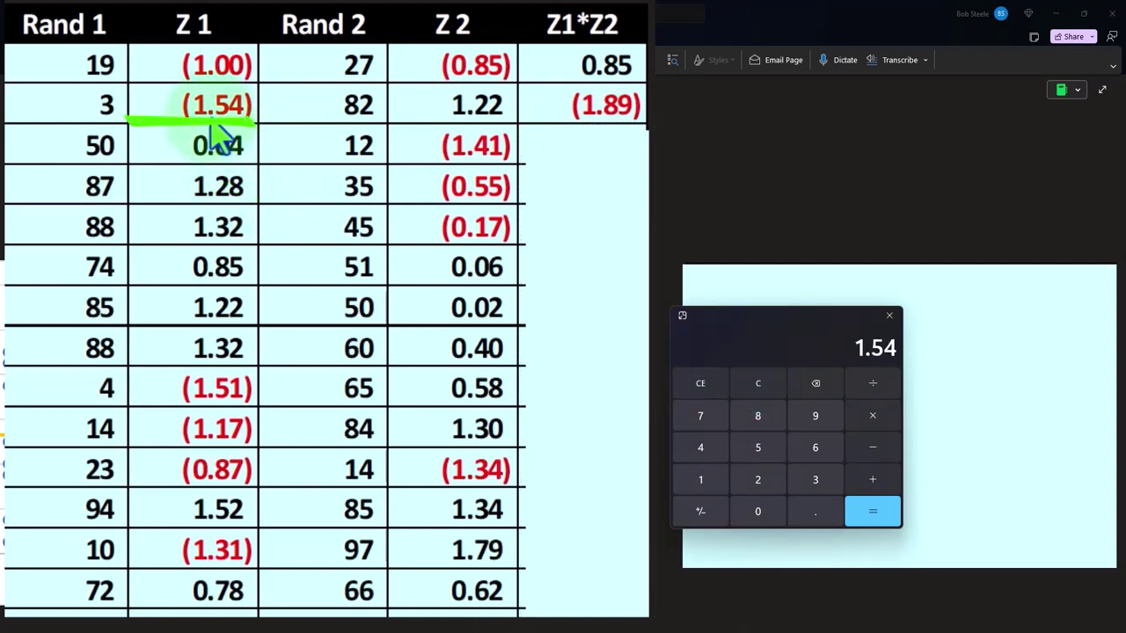
pyautogui.write('.89')
pyautogui.press('Return')
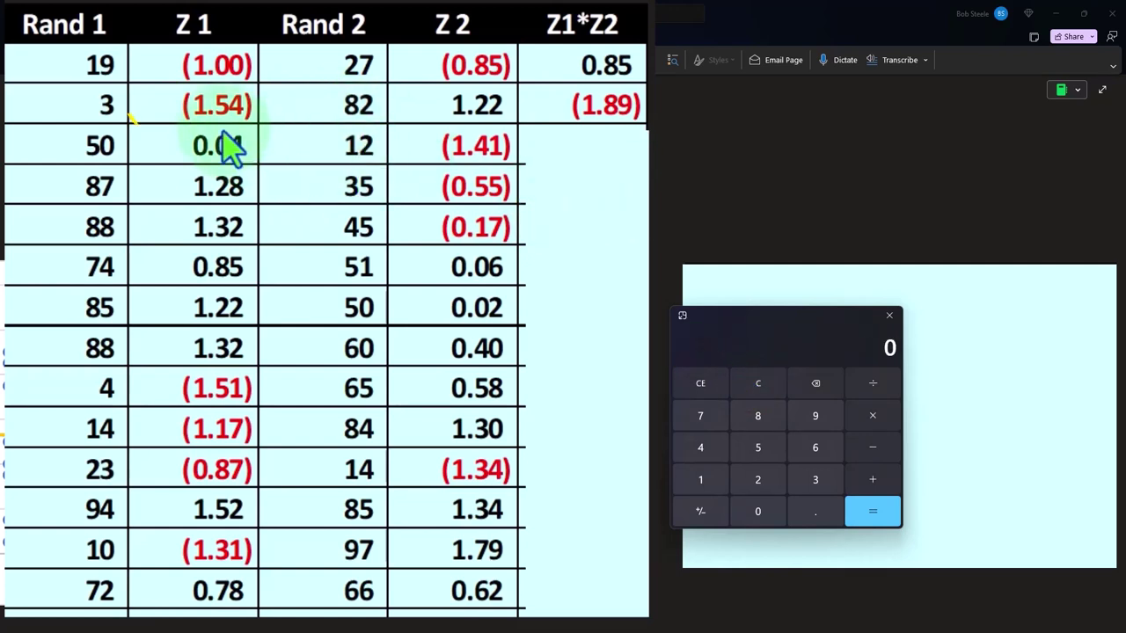
# Step: Multiply 1.54 by 1.22 in the calculator to check the second Z1*Z2 value
pyautogui.write('1.')
pyautogui.write('54')
pyautogui.write('*1.22')
pyautogui.press('Return')
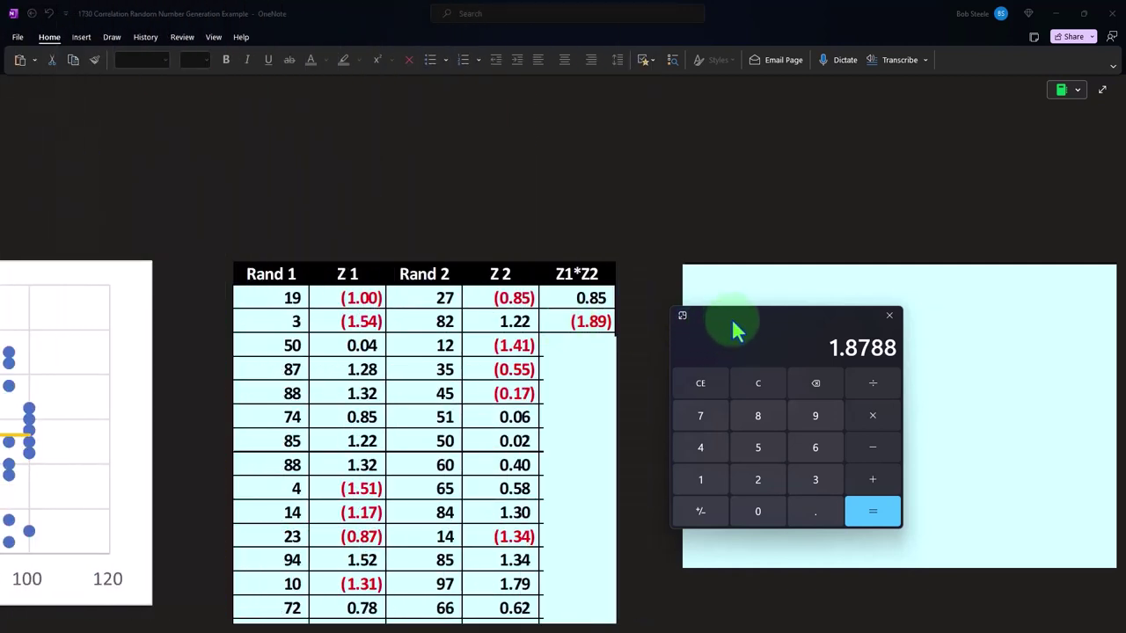
# Step: Close the calculator and uncover the remaining rows of the Z1*Z2 column
pyautogui.hotkey('alt', 'F4')
pyautogui.click(591, 395)
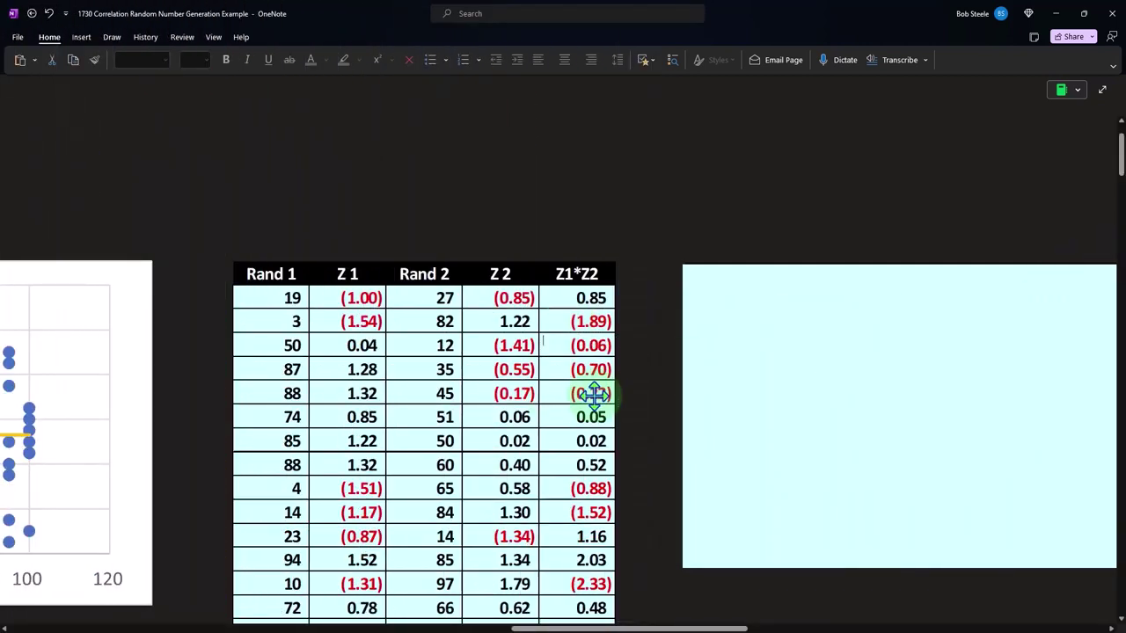
# Step: Review the correlation formula r and shrink the cover over the R-Correlation table to expose the rows from Sum Z1*Z2 to n-1
pyautogui.moveTo(664, 630); pyautogui.dragTo(517, 520)
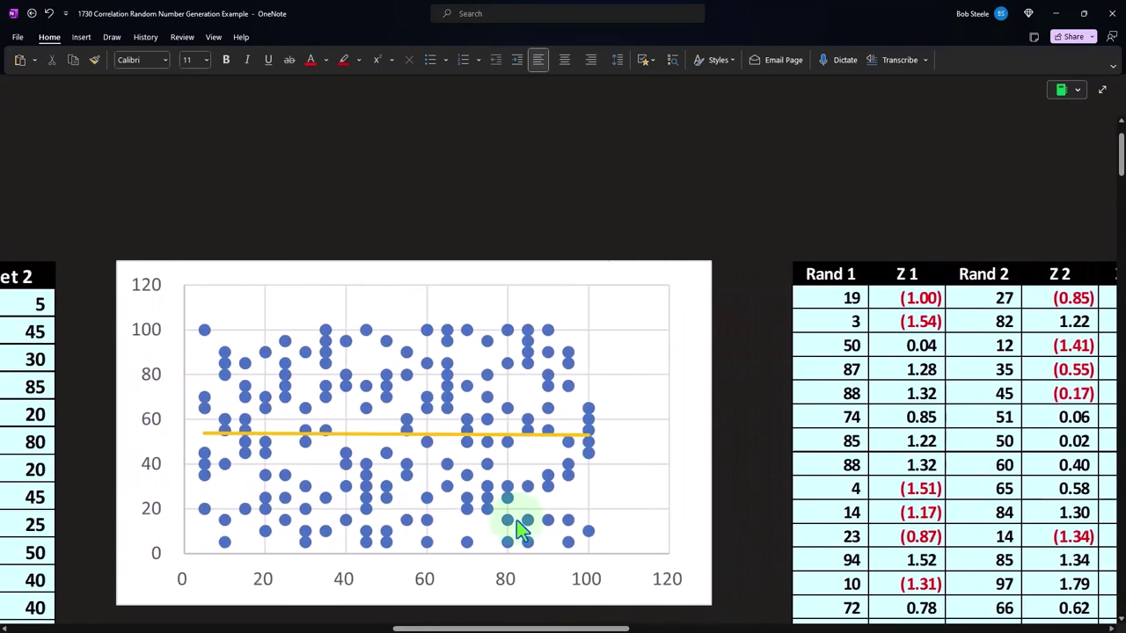
pyautogui.scroll(-5, 513, 501)
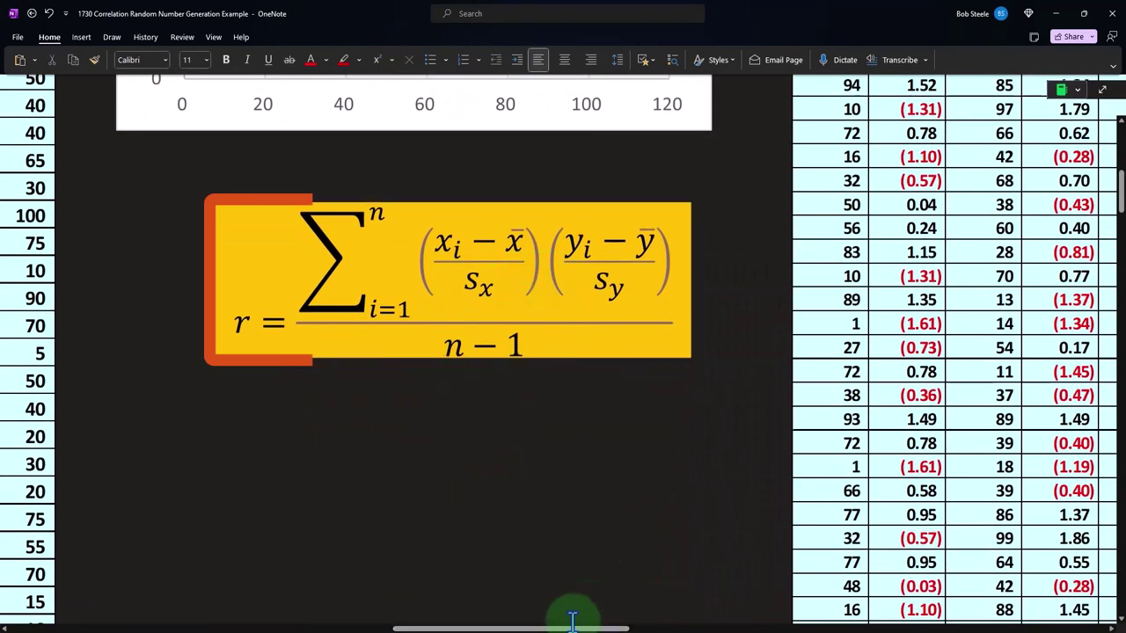
pyautogui.moveTo(572, 627); pyautogui.dragTo(739, 578)
pyautogui.scroll(5, 735, 527)
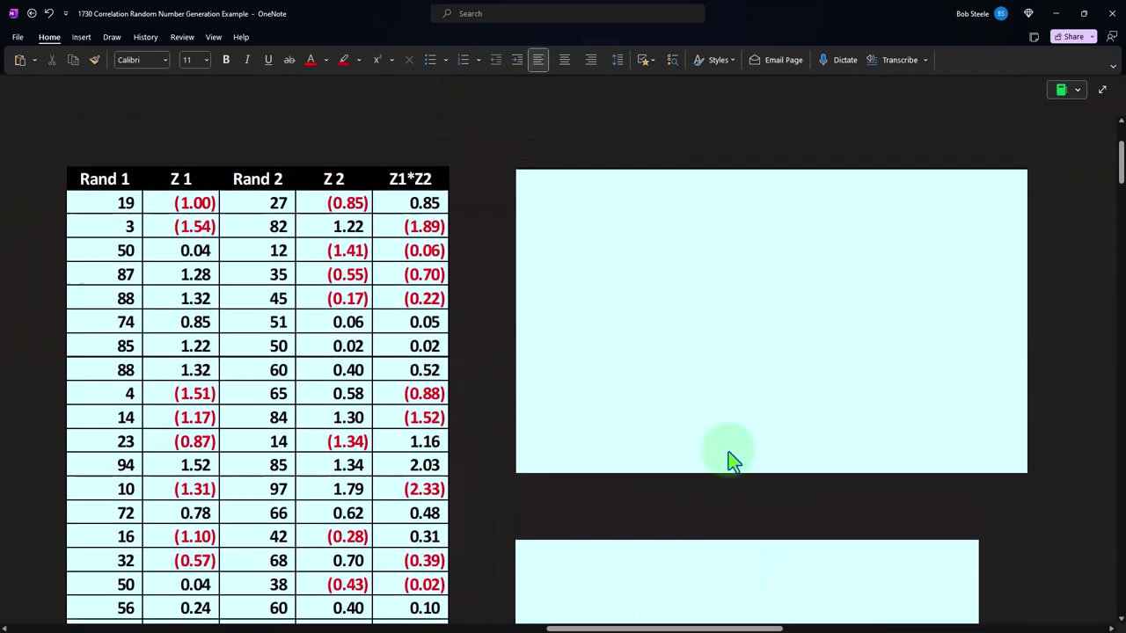
pyautogui.click(792, 231)
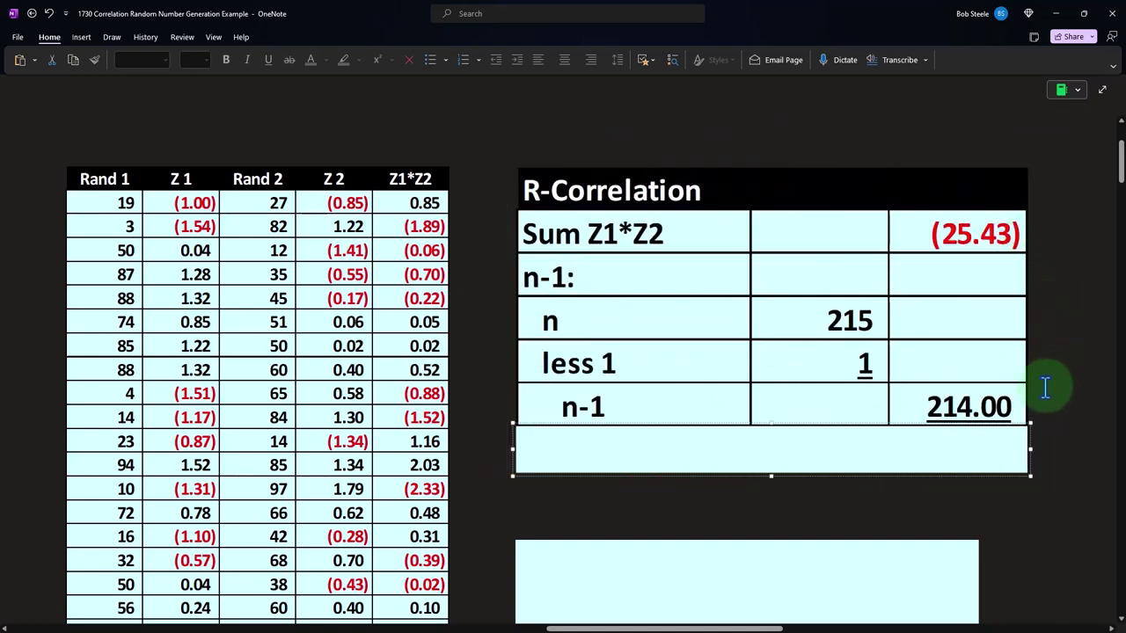
# Step: Review the correlation formula and divide 25.43 by 214 in the calculator to check r for the random numbers
pyautogui.moveTo(769, 626); pyautogui.dragTo(663, 627)
pyautogui.scroll(-3, 548, 513)
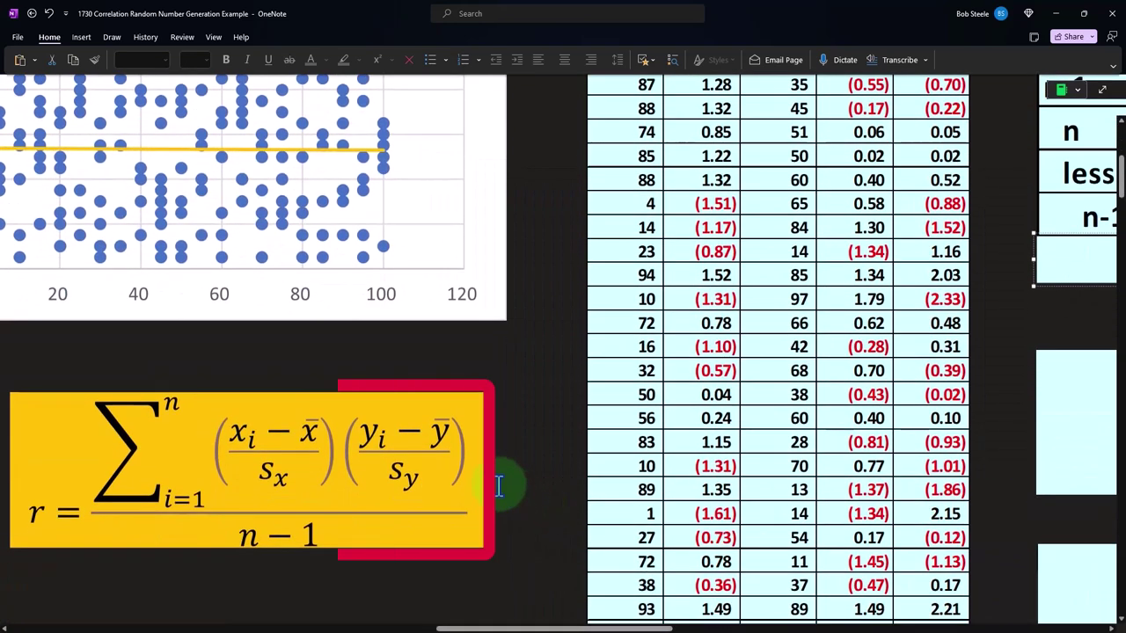
pyautogui.moveTo(527, 626); pyautogui.dragTo(647, 626)
pyautogui.scroll(3, 722, 540)
pyautogui.press('XF86Calculator')
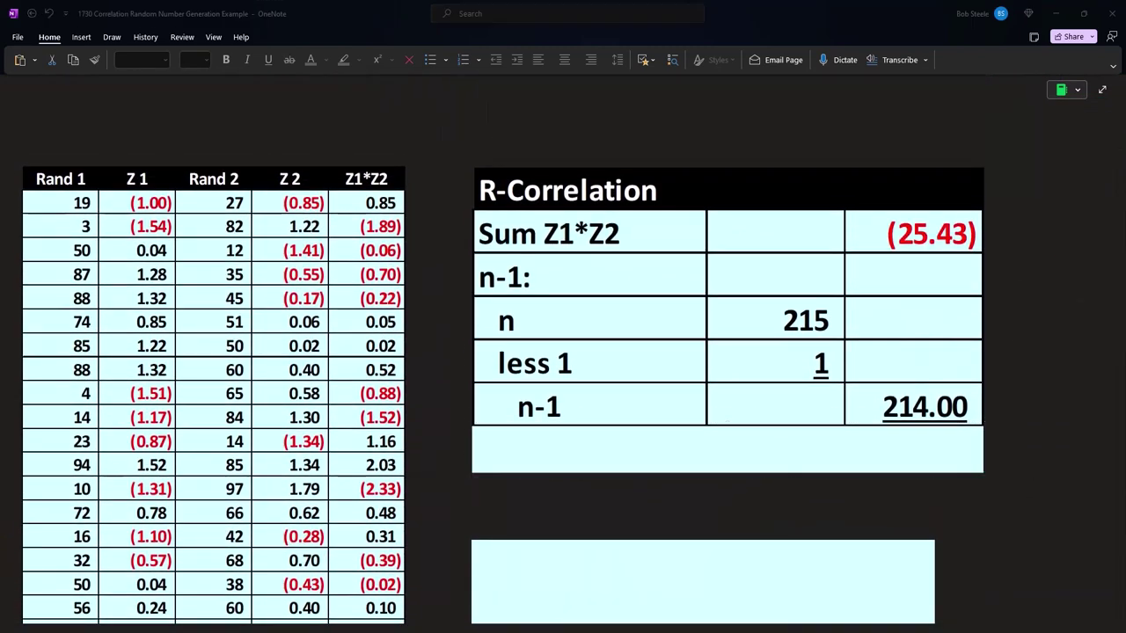
pyautogui.click(312, 290)
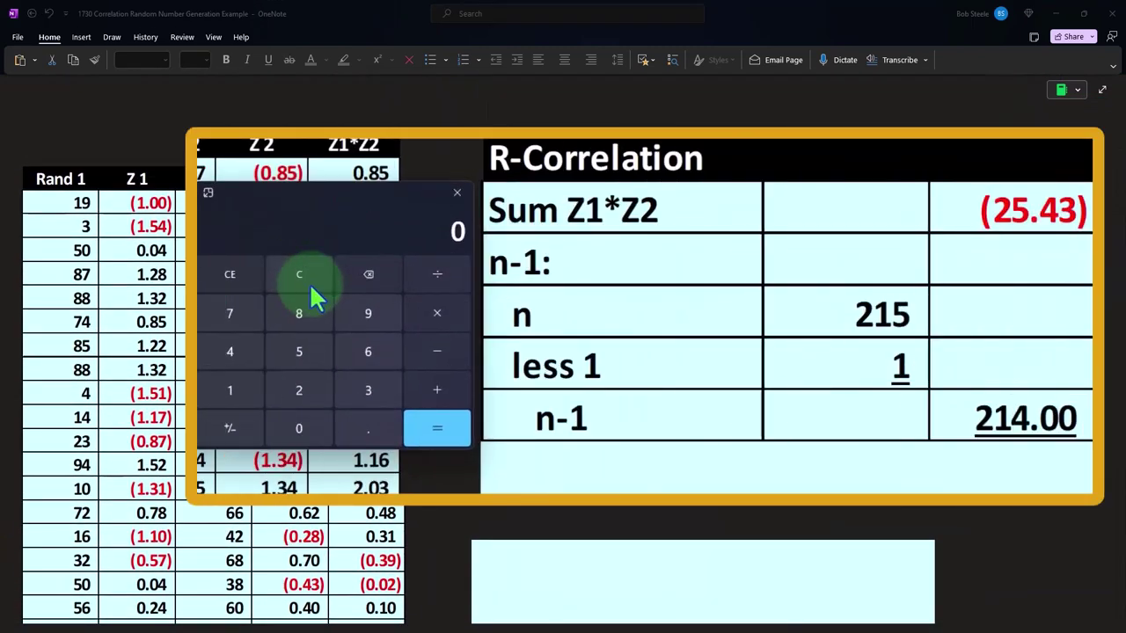
pyautogui.write('25.43')
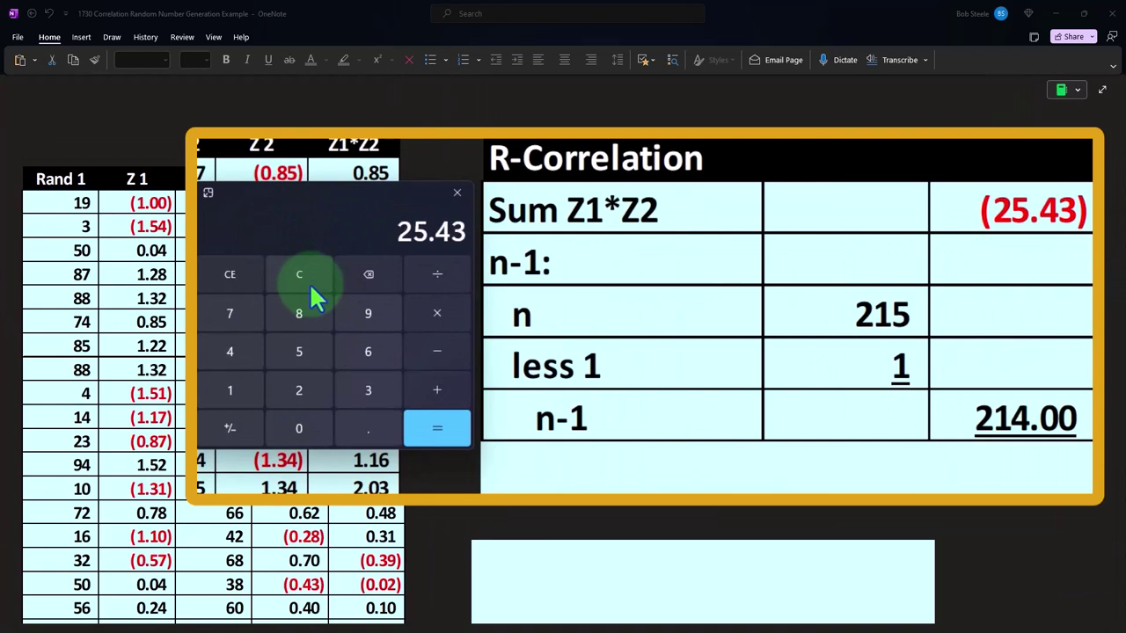
pyautogui.write('/214')
pyautogui.press('Return')
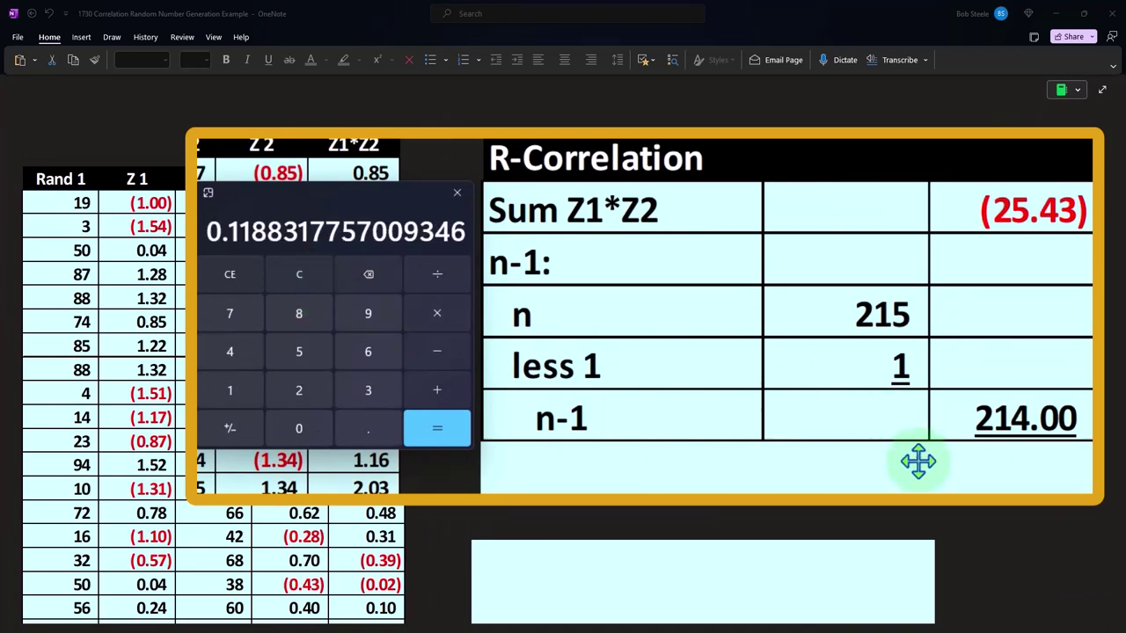
# Step: Uncover the result row of the R-Correlation table and the correlation formula below it
pyautogui.click(917, 461)
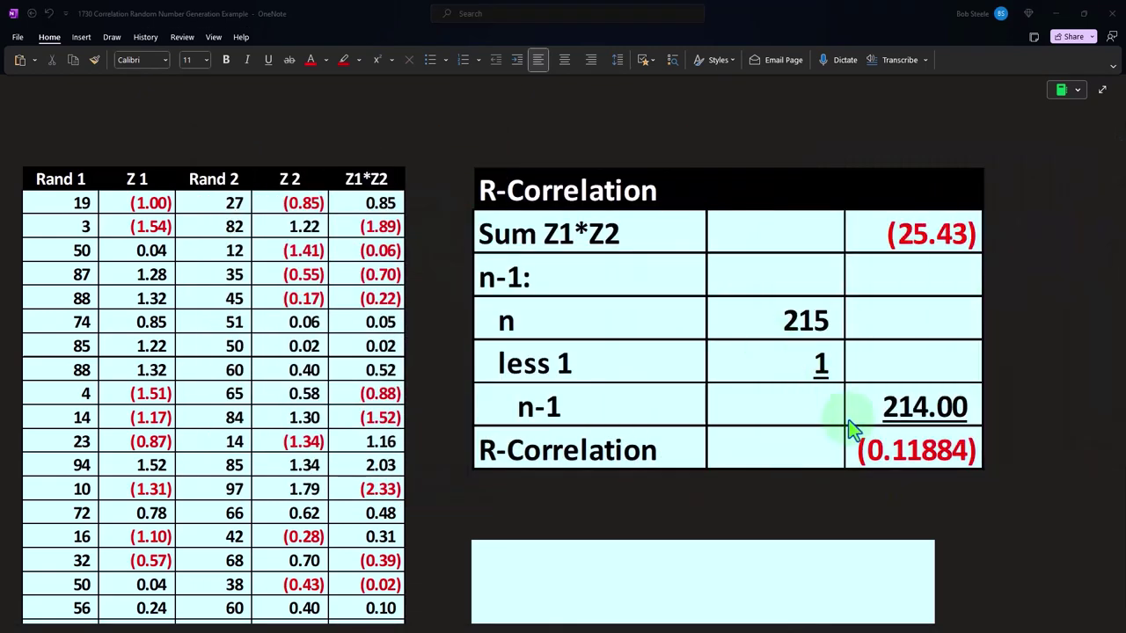
pyautogui.scroll(-2, 759, 401)
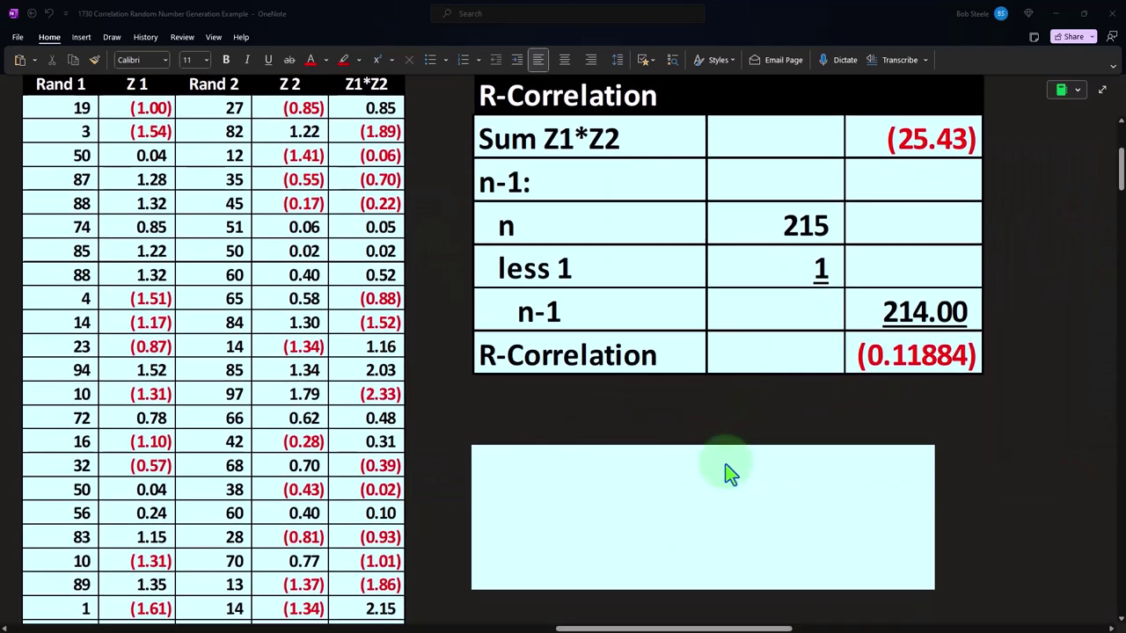
pyautogui.click(690, 494)
pyautogui.hotkey('ctrl', 'v')
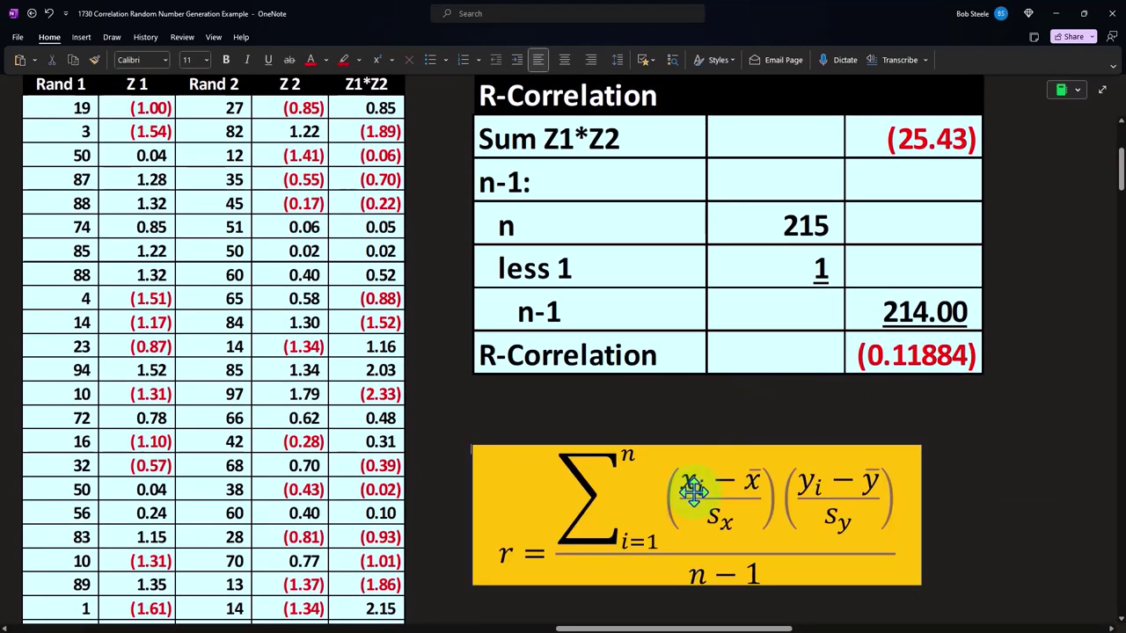
# Step: Uncover the picture of the Data Analysis dialog below the Data ribbon image
pyautogui.scroll(-4, 693, 492)
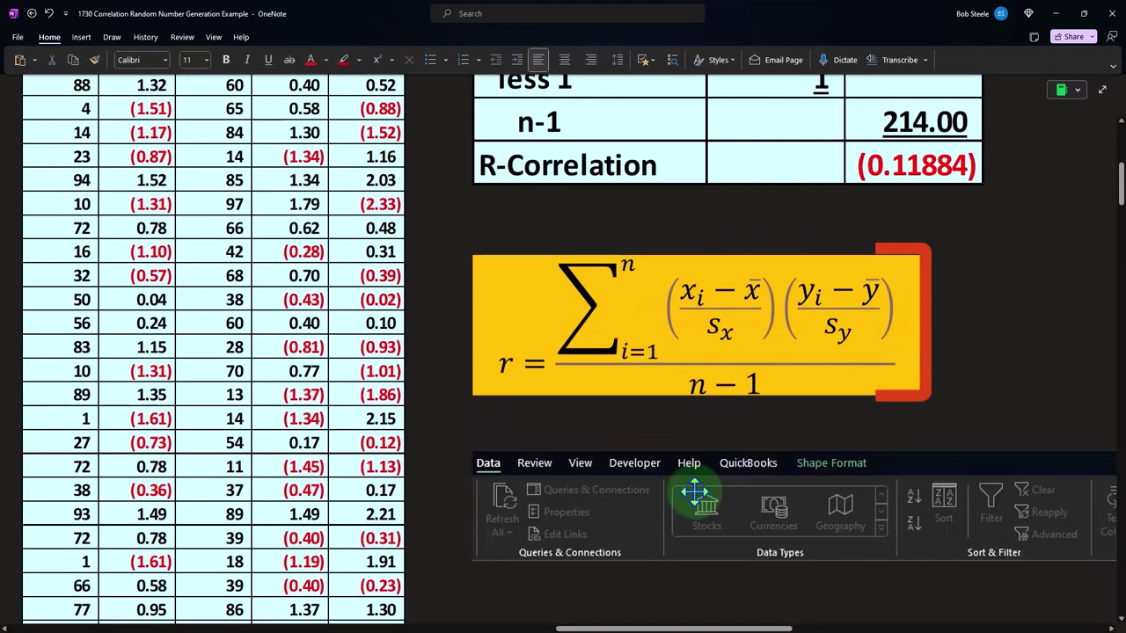
pyautogui.scroll(-2, 695, 494)
pyautogui.moveTo(697, 628); pyautogui.dragTo(868, 628)
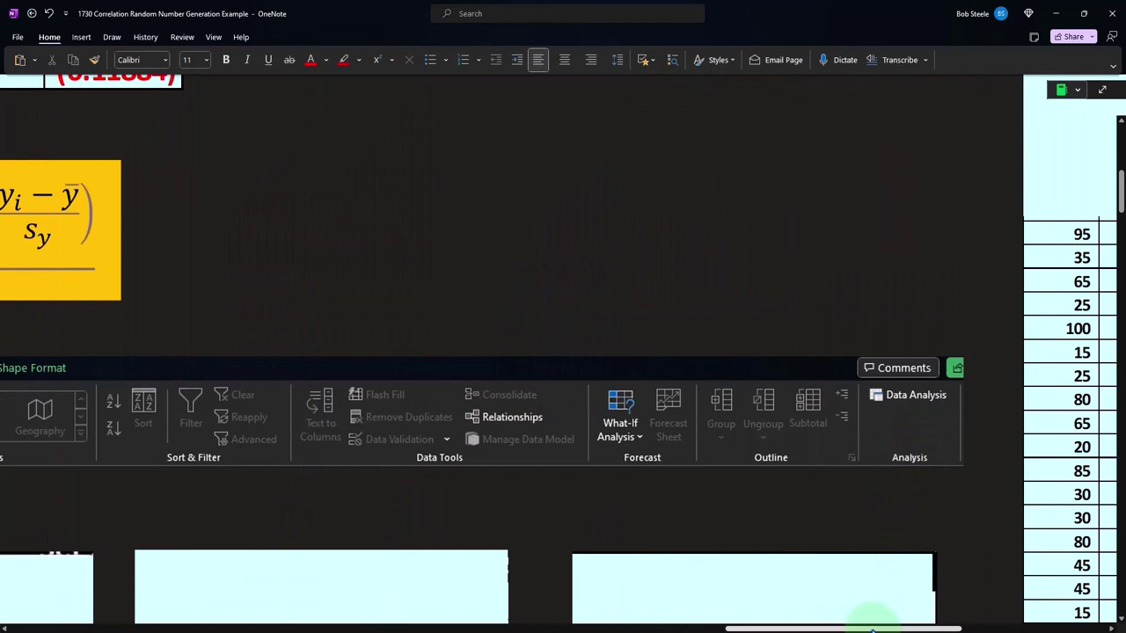
pyautogui.moveTo(871, 629); pyautogui.dragTo(781, 628)
pyautogui.scroll(-3, 321, 377)
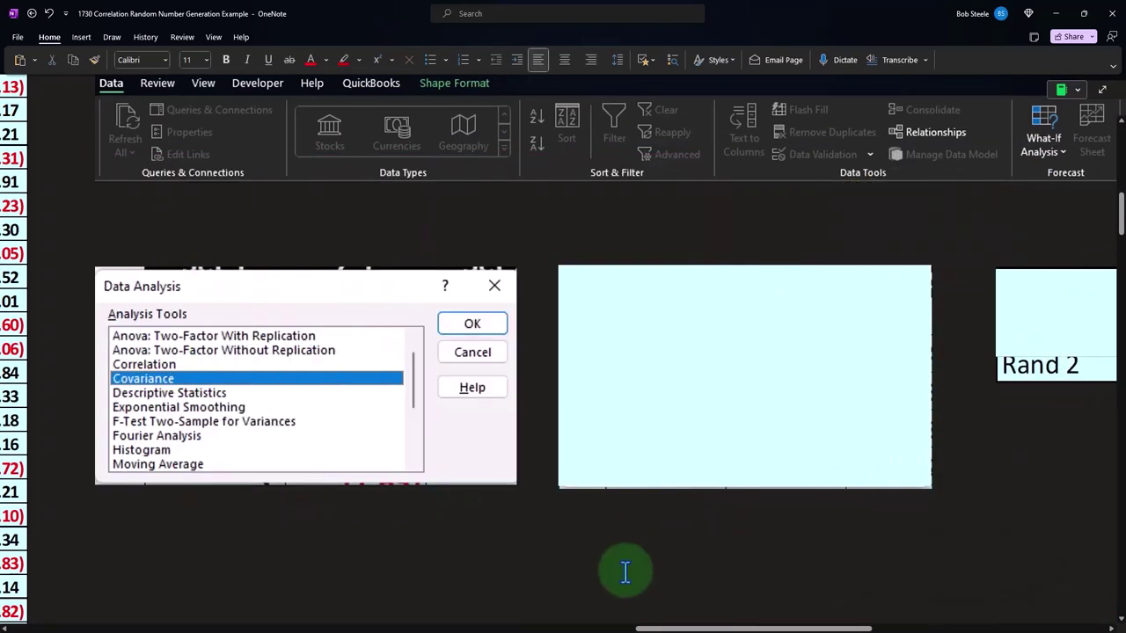
# Step: Uncover the Correlation dialog picture and the Rand 1/Rand 2 correlation matrix beside it
pyautogui.moveTo(678, 627); pyautogui.dragTo(695, 627)
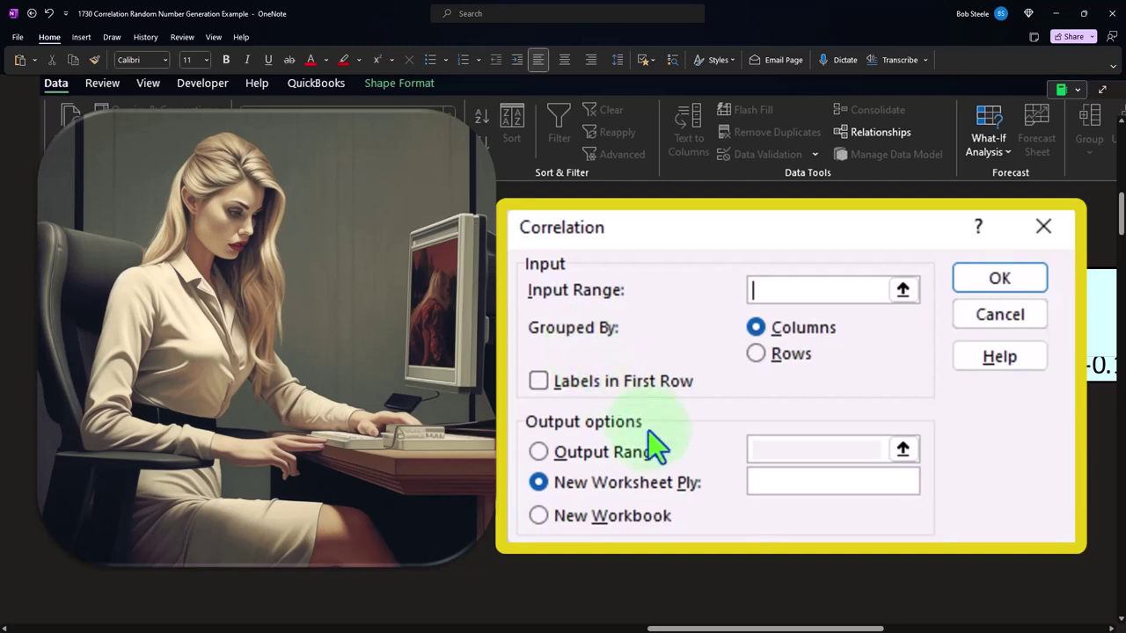
pyautogui.hscroll(3, 743, 616)
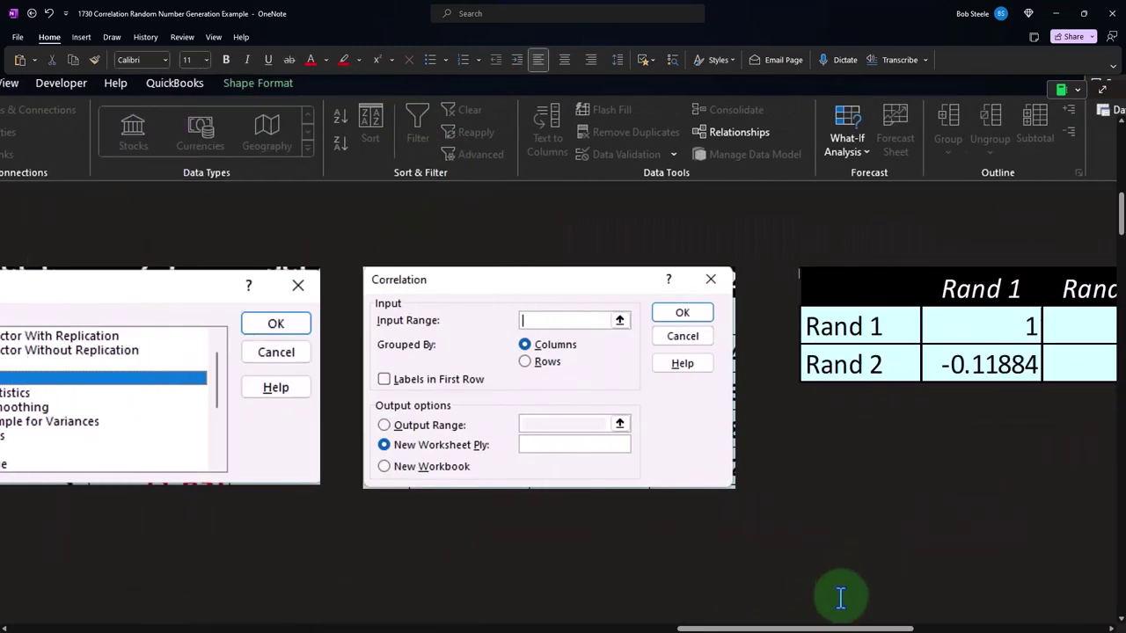
pyautogui.moveTo(834, 626); pyautogui.dragTo(892, 626)
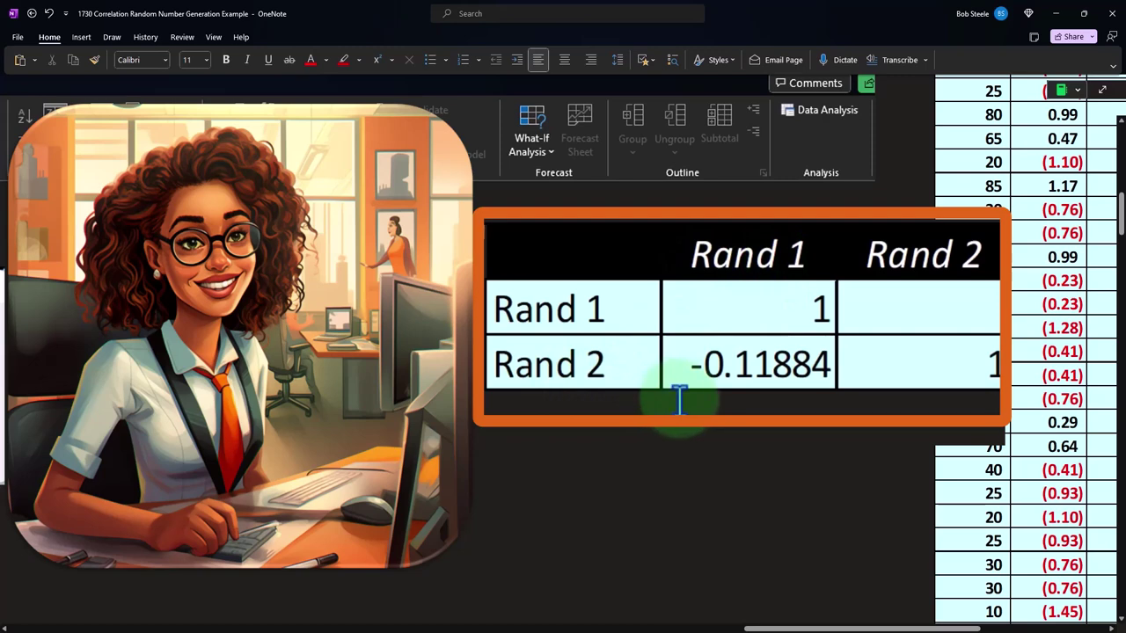
# Step: Compare the manually calculated R-Correlation table and Z1*Z2 columns with the Rand 1/Rand 2 correlation matrix
pyautogui.scroll(10, 677, 413)
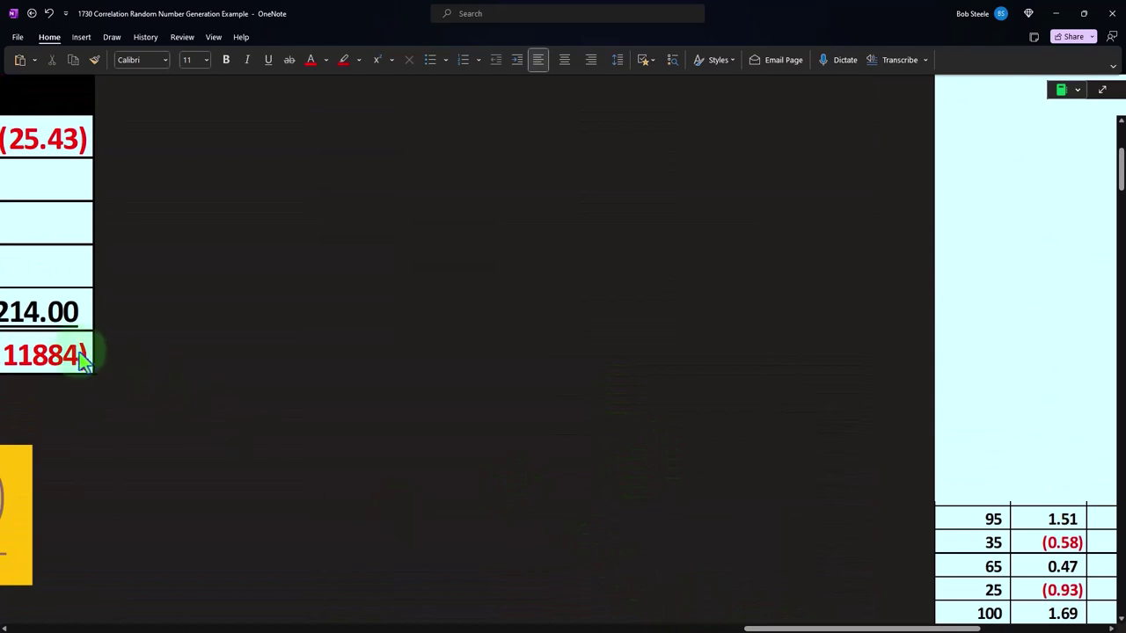
pyautogui.scroll(-10, 732, 514)
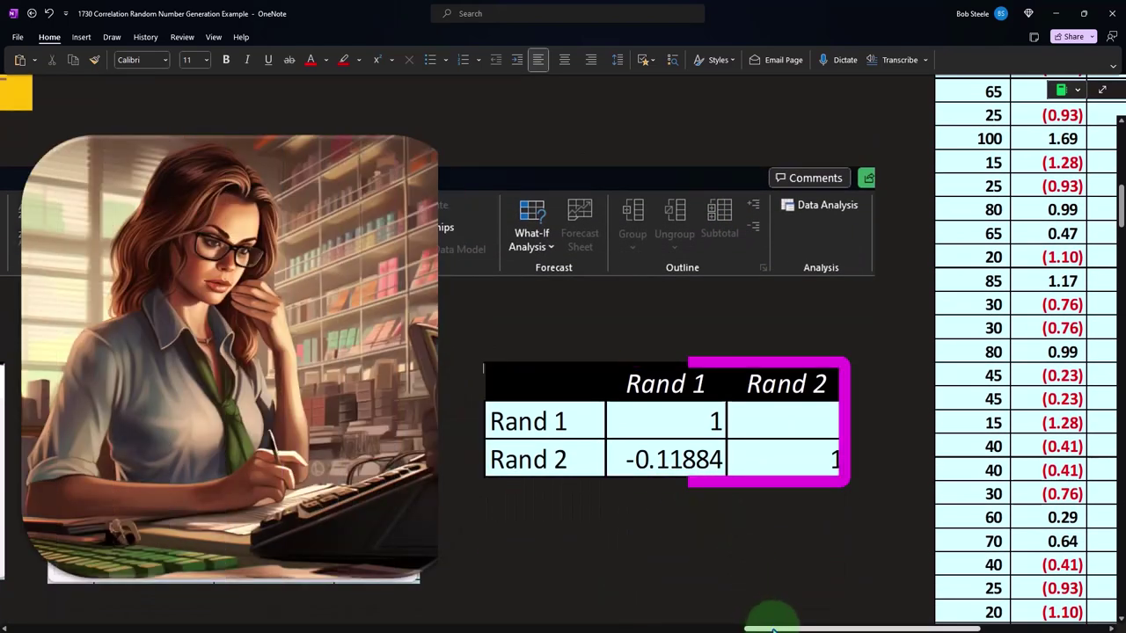
pyautogui.moveTo(766, 627); pyautogui.dragTo(488, 628)
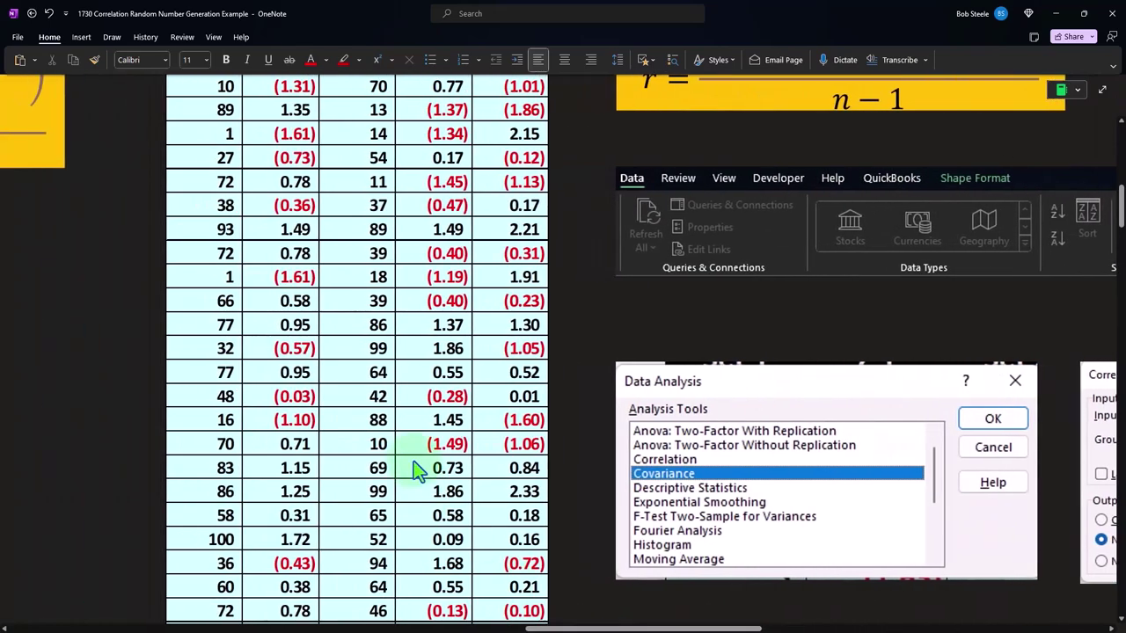
pyautogui.scroll(8, 413, 461)
pyautogui.scroll(1, 413, 461)
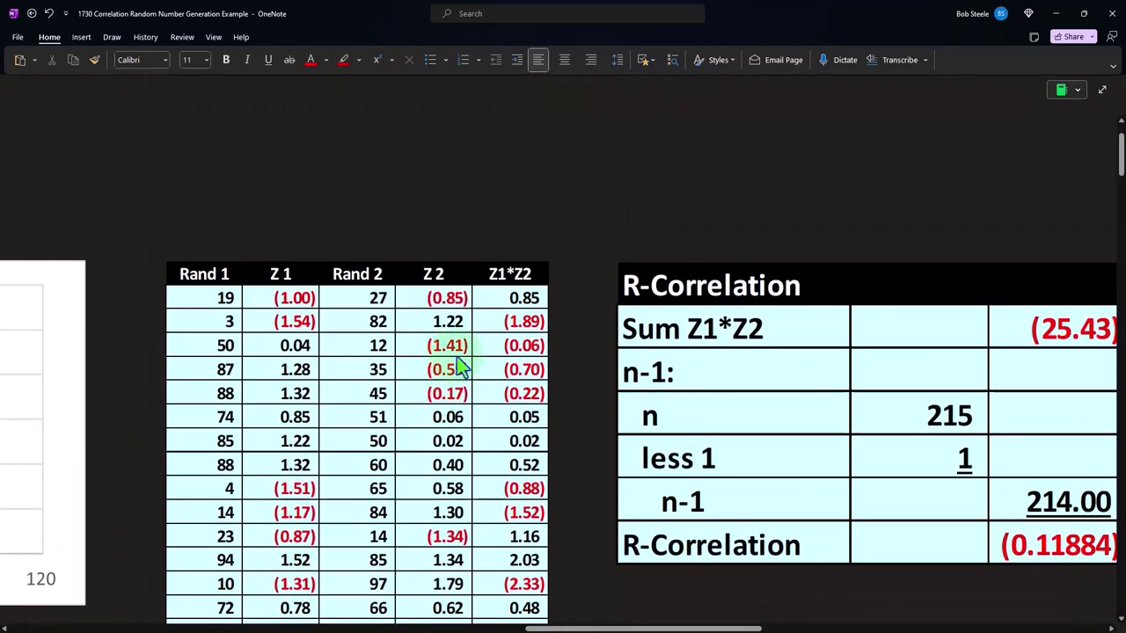
pyautogui.scroll(-8, 461, 351)
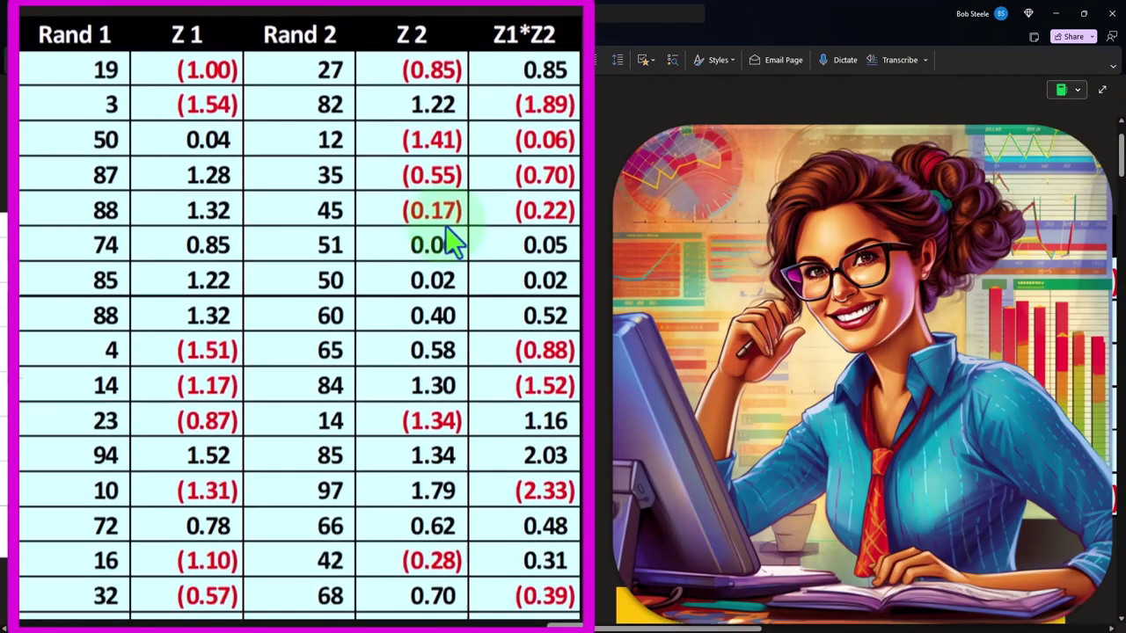
pyautogui.click(651, 628)
pyautogui.moveTo(651, 628); pyautogui.dragTo(887, 629)
pyautogui.scroll(-5, 808, 510)
pyautogui.scroll(-2, 808, 509)
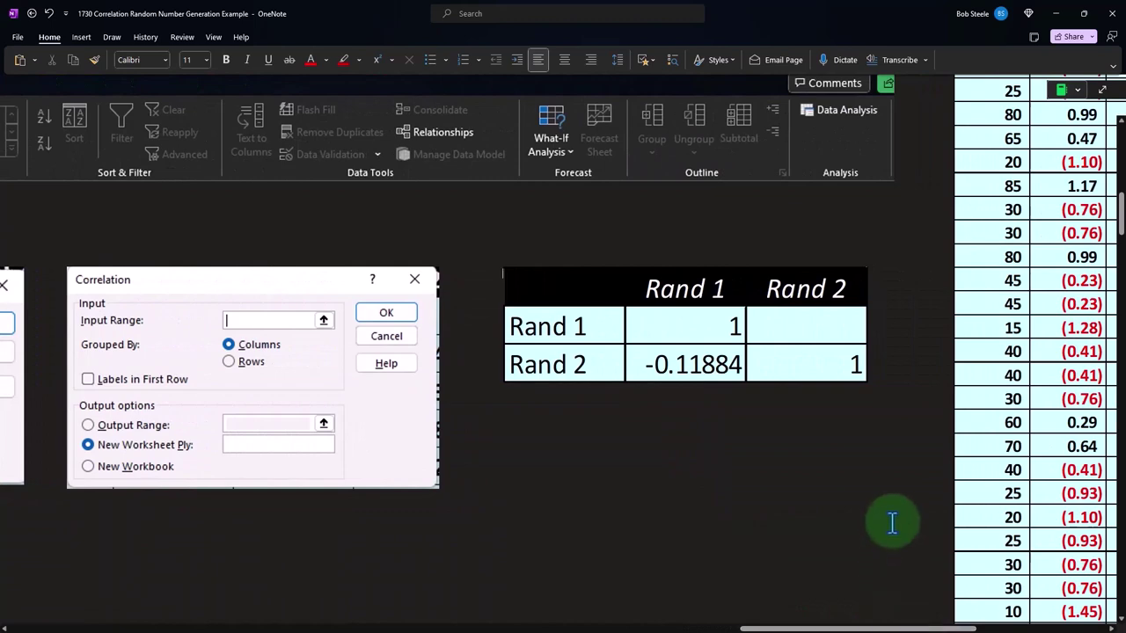
# Step: Uncover the Set 1, Z 1, Set 2, Z 2 and Z1*Z2 columns of the second data table
pyautogui.scroll(15, 848, 440)
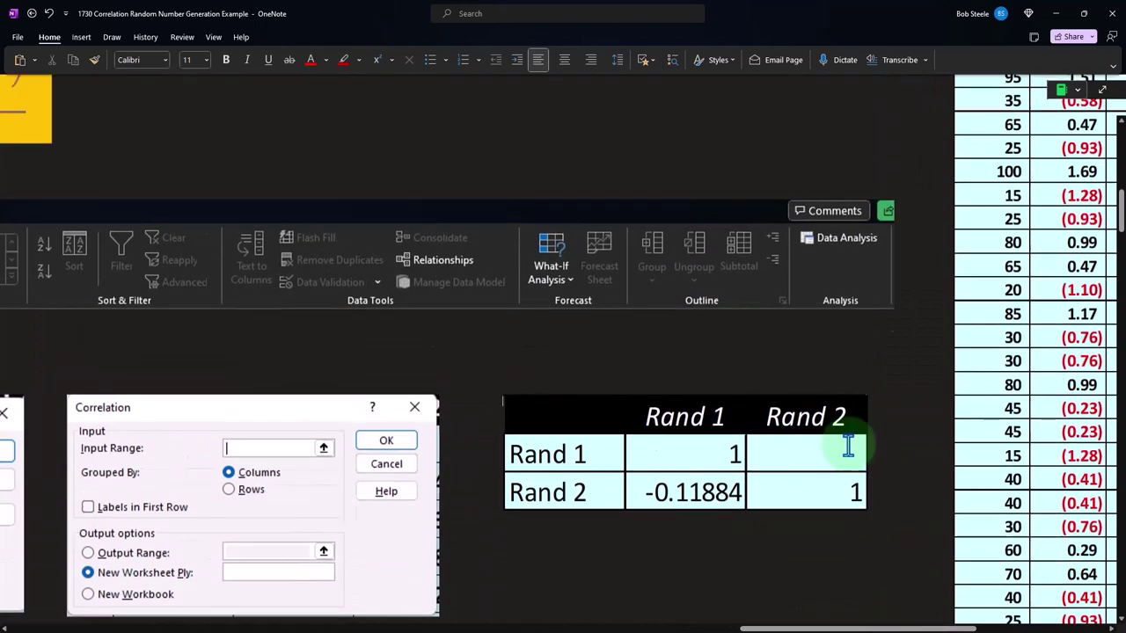
pyautogui.scroll(3, 849, 446)
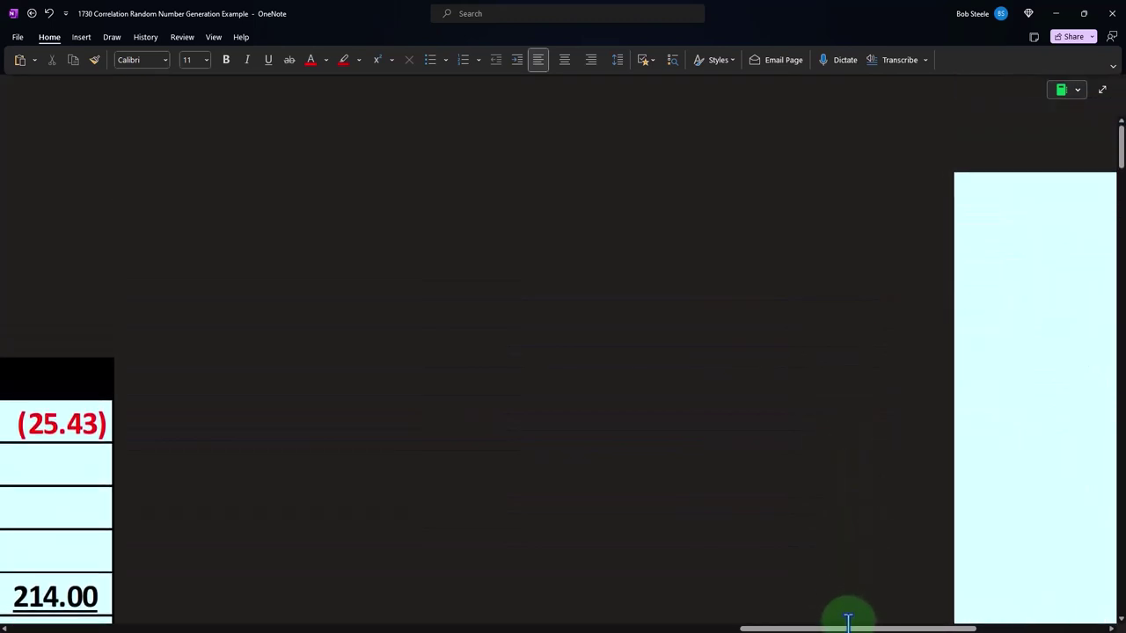
pyautogui.moveTo(853, 628); pyautogui.dragTo(943, 630)
pyautogui.click(535, 475)
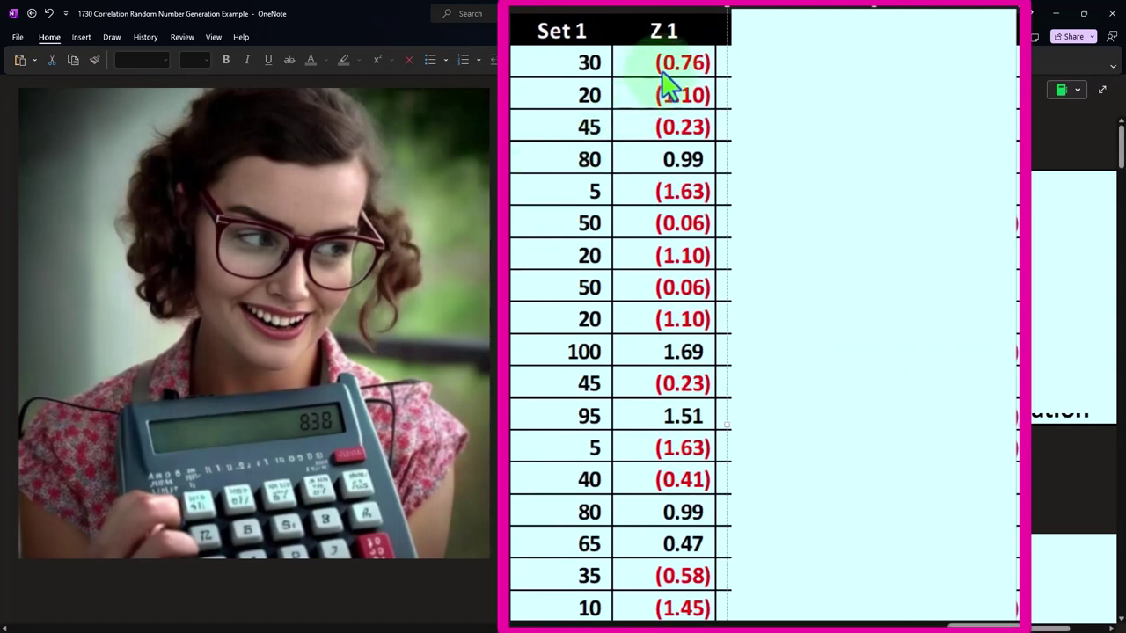
pyautogui.moveTo(734, 423); pyautogui.dragTo(936, 447)
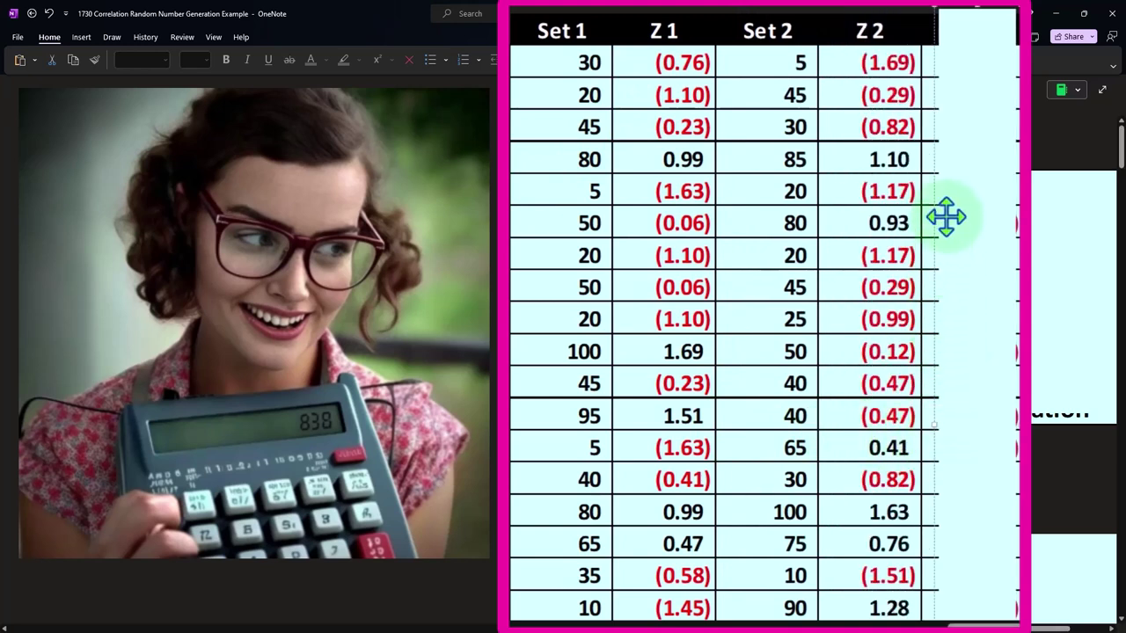
pyautogui.press('Escape')
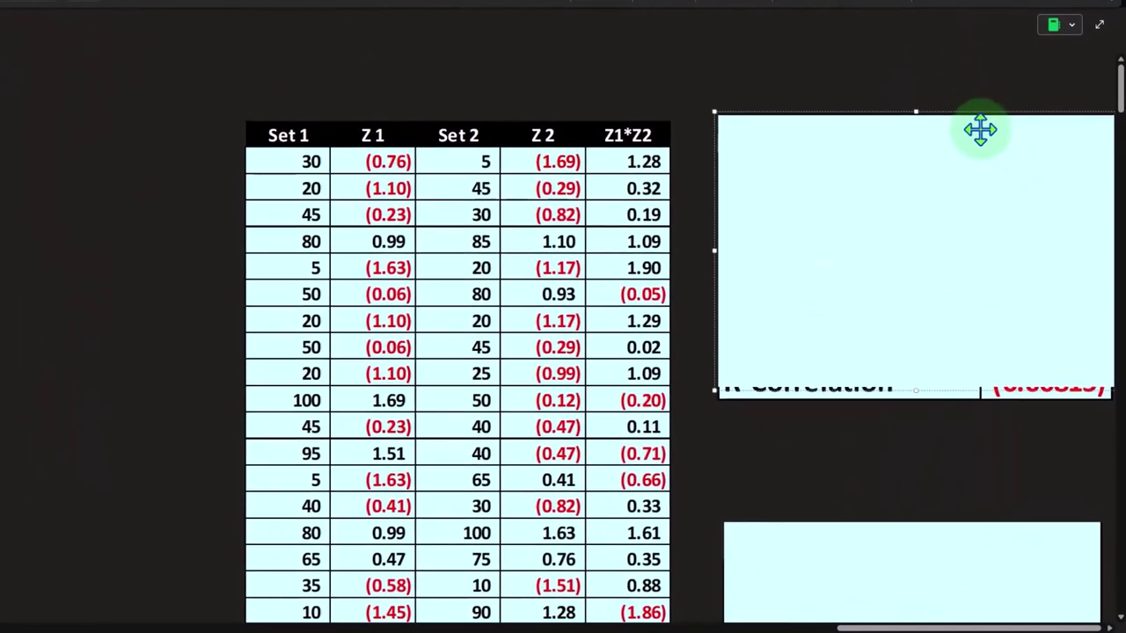
# Step: Expose the Set 1/Set 2 R-Correlation table row by row, and uncover the Mean and SD table below it
pyautogui.moveTo(918, 114); pyautogui.dragTo(916, 194)
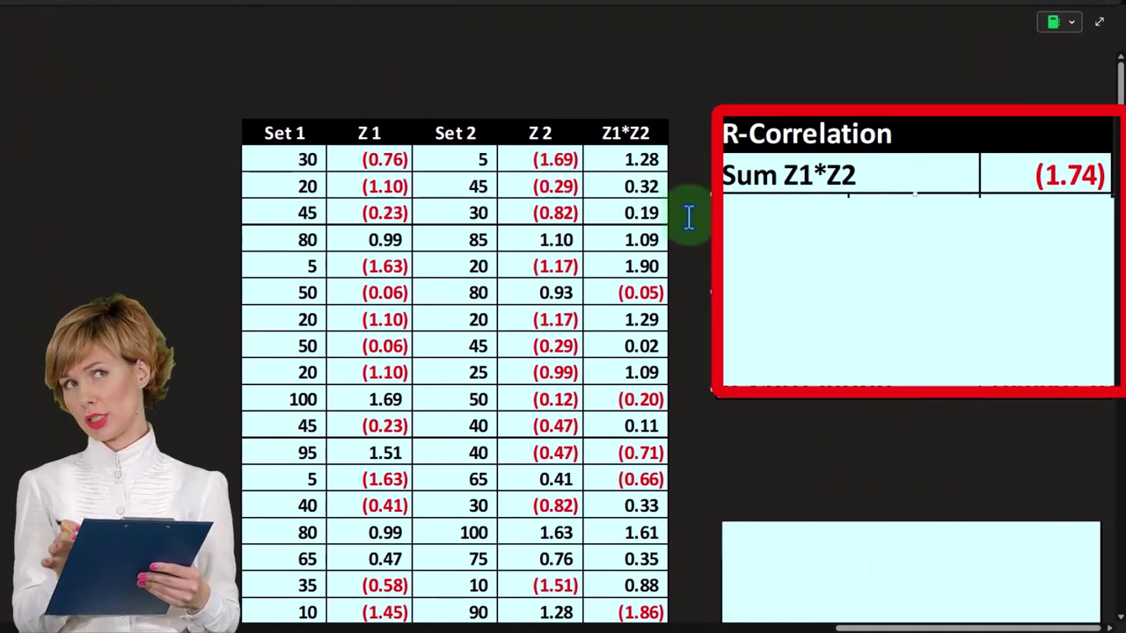
pyautogui.moveTo(915, 196); pyautogui.dragTo(921, 251)
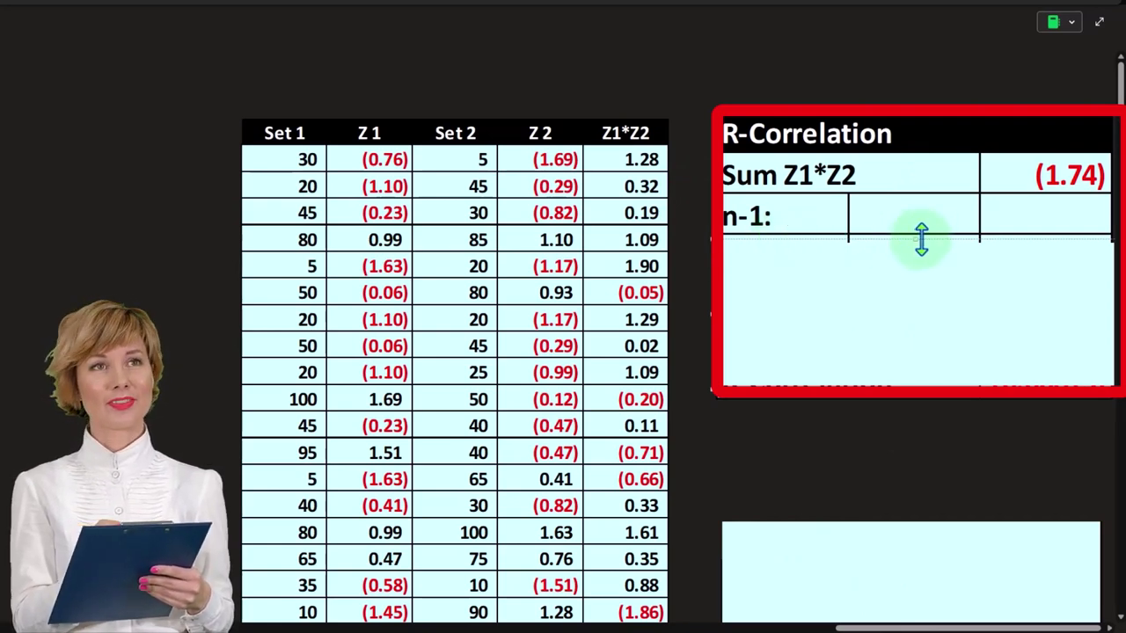
pyautogui.moveTo(922, 239); pyautogui.dragTo(923, 271)
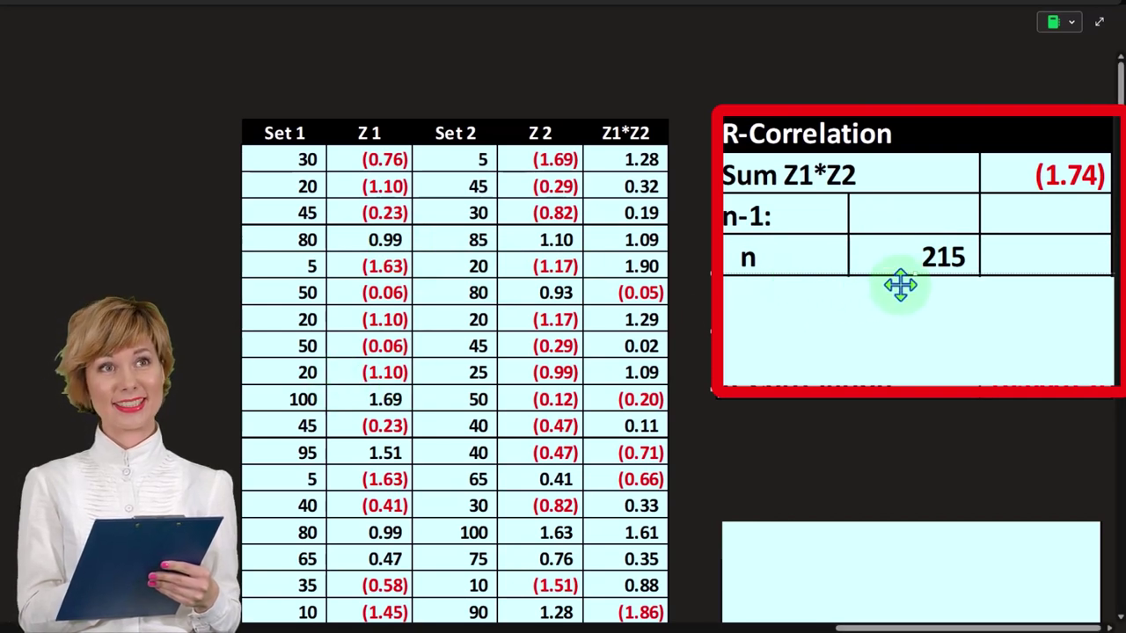
pyautogui.moveTo(920, 278); pyautogui.dragTo(920, 308)
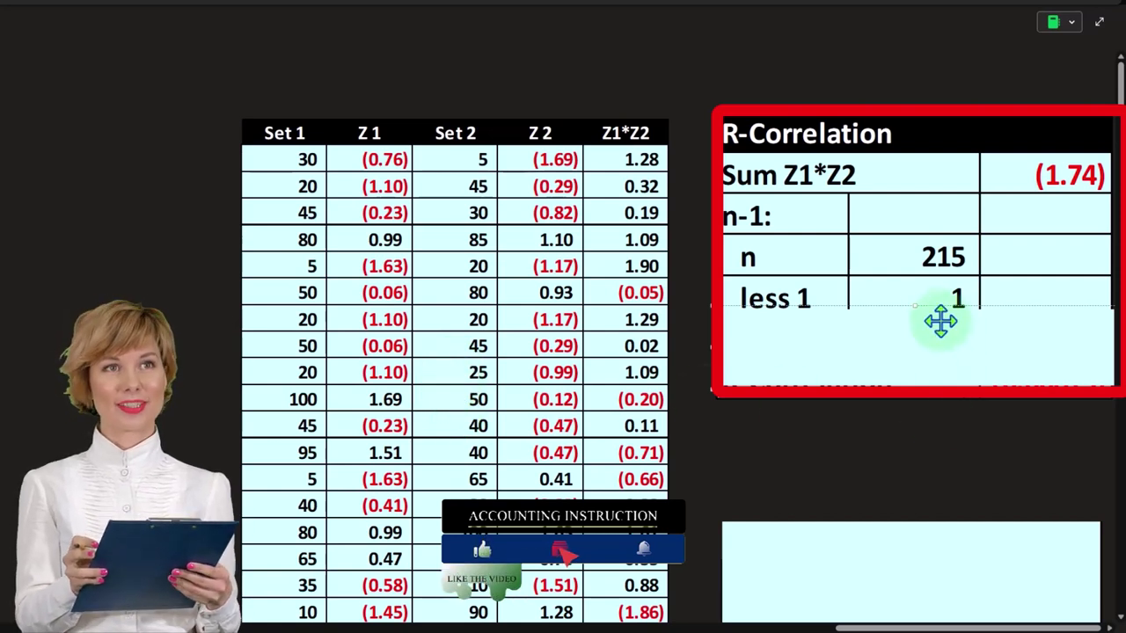
pyautogui.moveTo(917, 310); pyautogui.dragTo(951, 372)
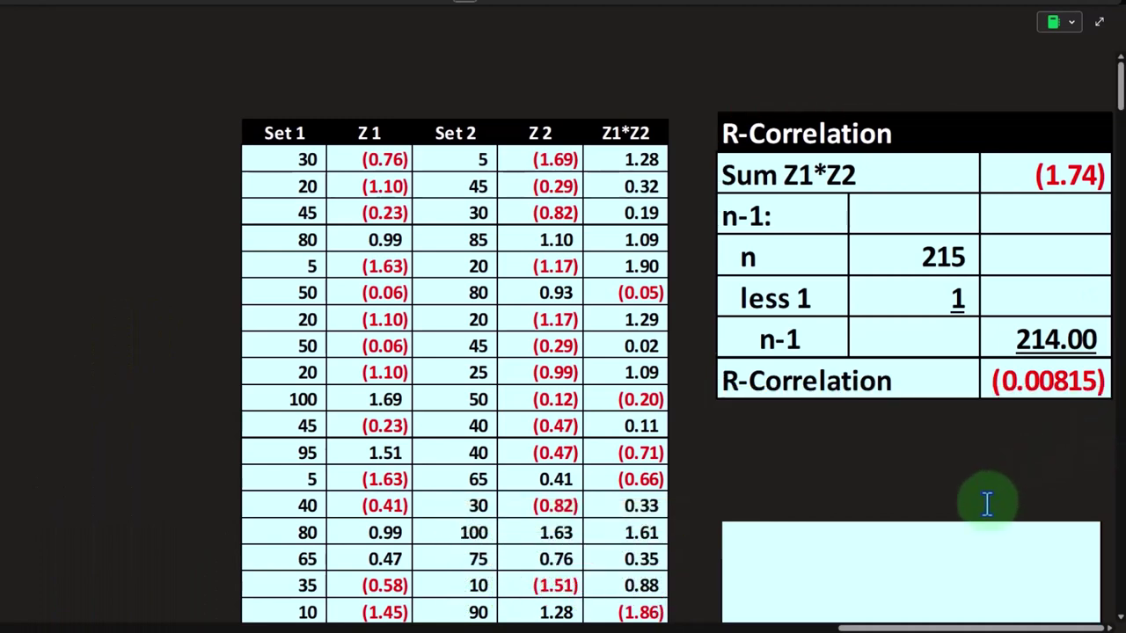
pyautogui.scroll(-2, 987, 503)
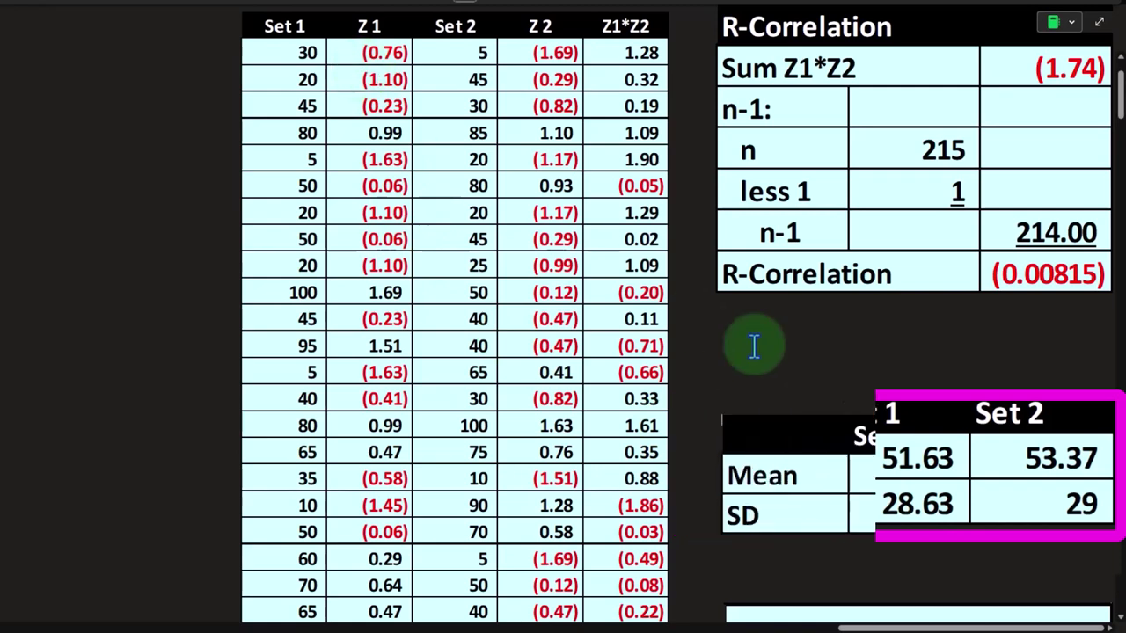
pyautogui.scroll(-3, 836, 378)
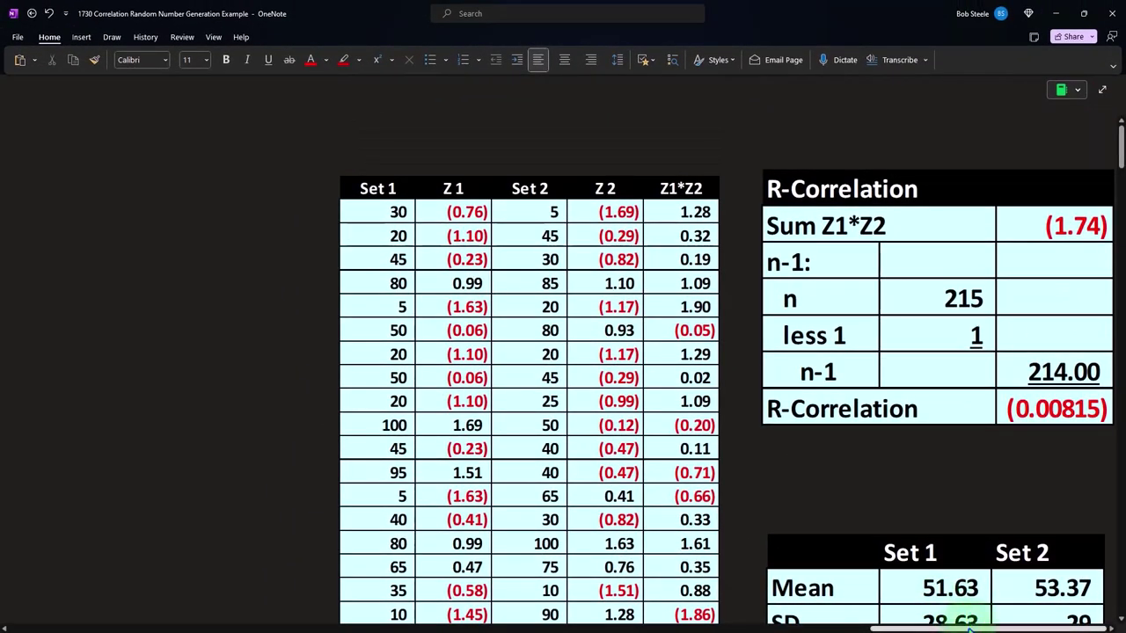
# Step: Review the Rand 1/Rand 2 Mean and SD table, its formulas, and the Rand 1 and Rand 2 histograms
pyautogui.moveTo(942, 628); pyautogui.dragTo(53, 627)
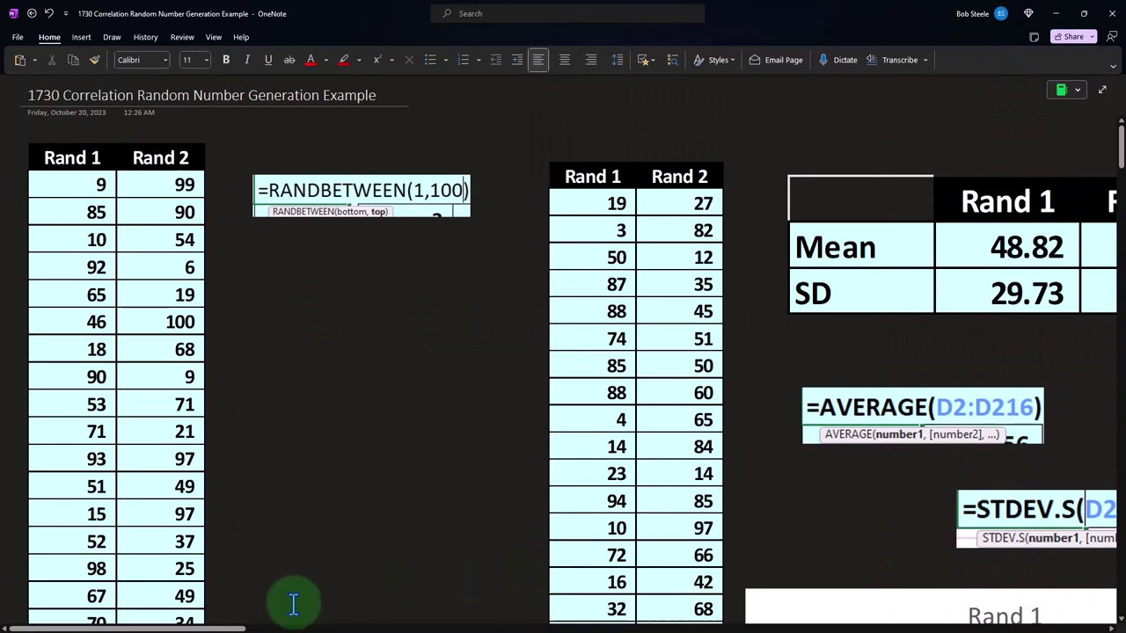
pyautogui.click(251, 628)
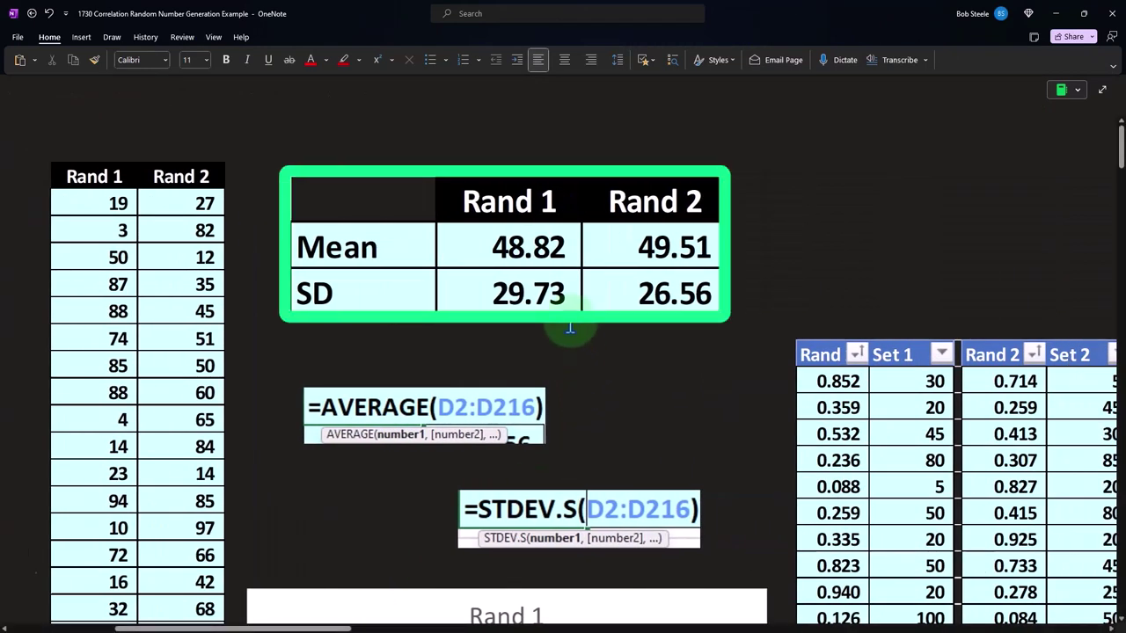
pyautogui.scroll(-5, 569, 328)
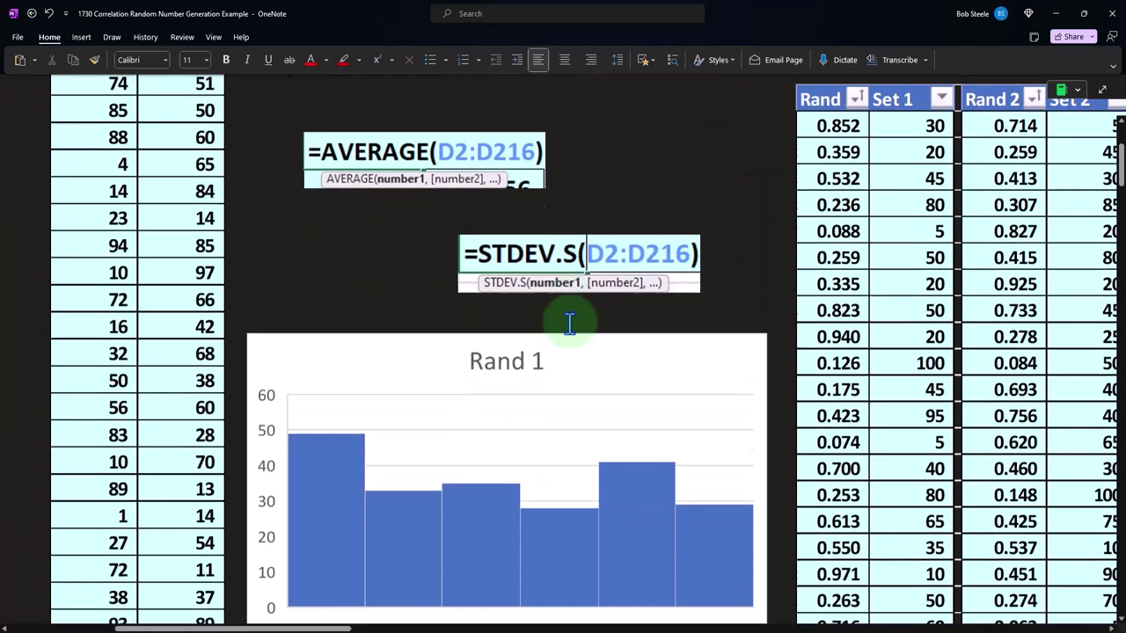
pyautogui.scroll(-1, 568, 333)
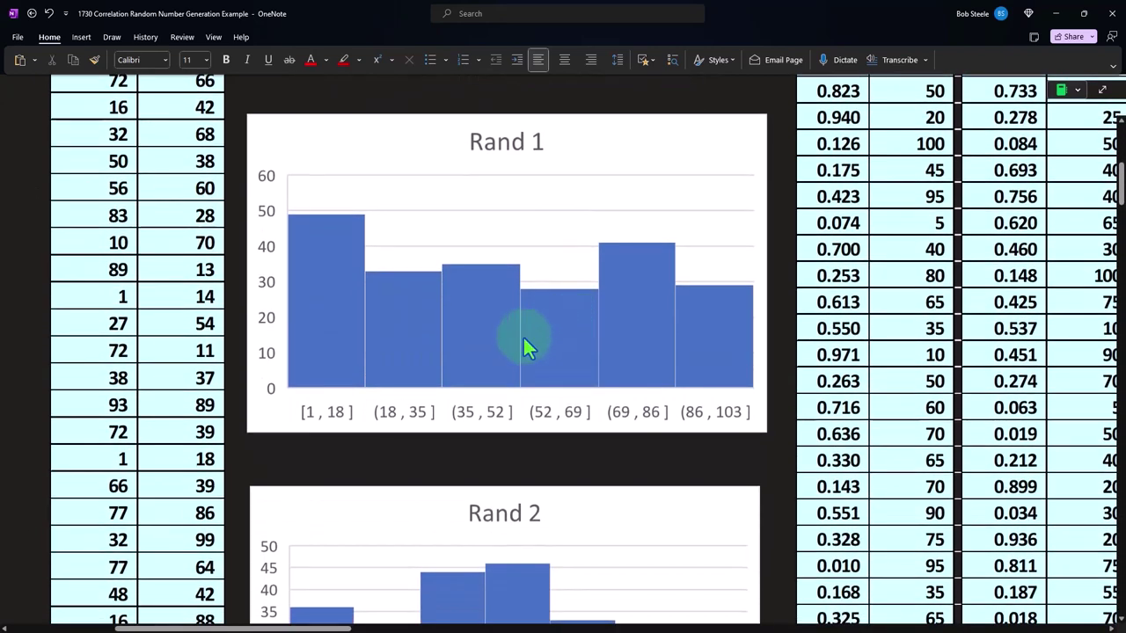
pyautogui.scroll(-2, 524, 345)
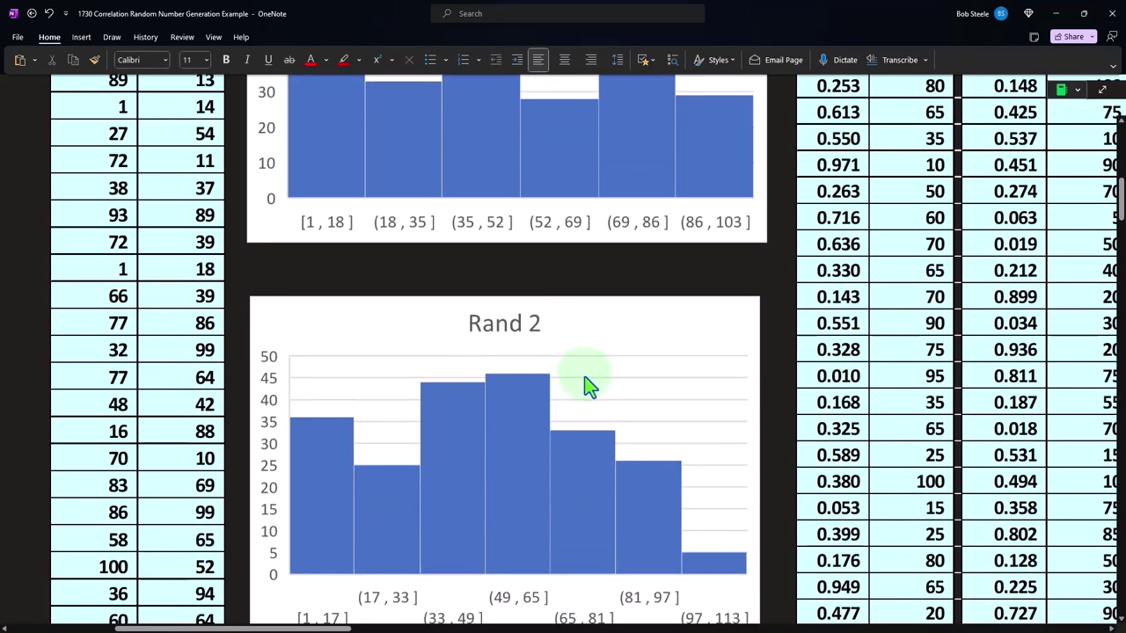
pyautogui.scroll(6, 588, 386)
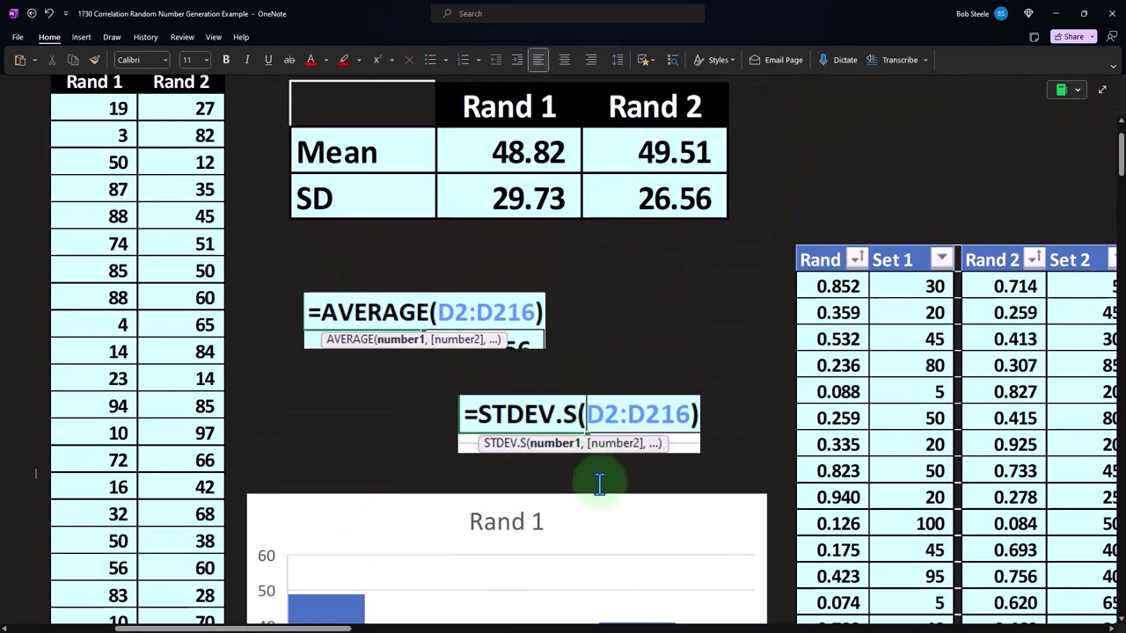
# Step: Compare the scatter plot of Set 1 and Set 2 with the Rand 1/Rand 2 scatter plot beneath the histograms
pyautogui.moveTo(351, 627); pyautogui.dragTo(448, 627)
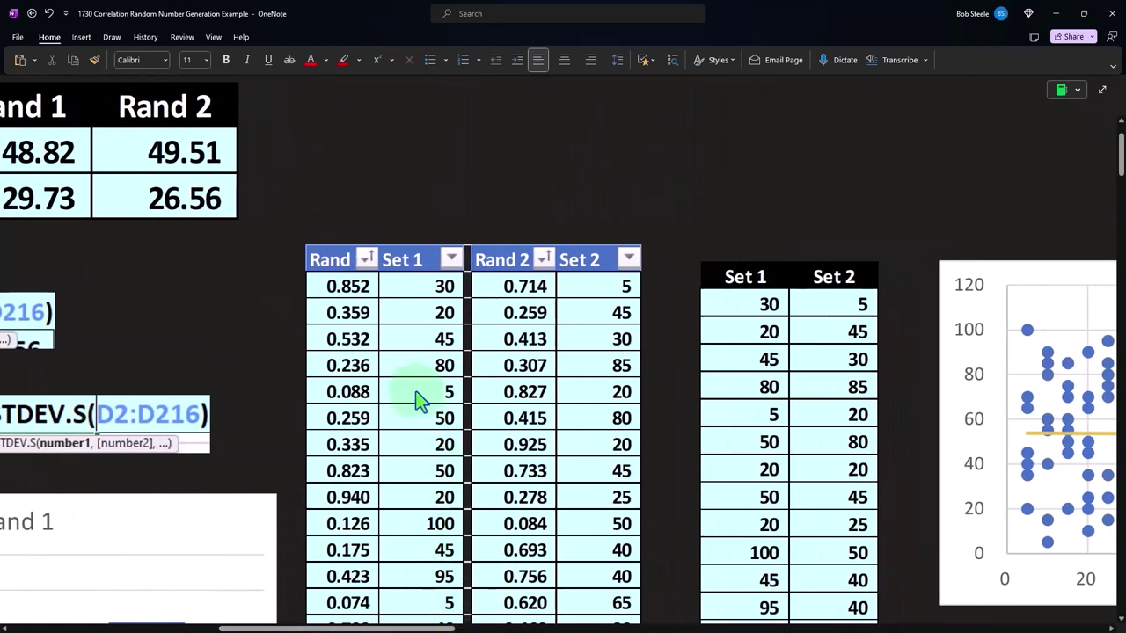
pyautogui.moveTo(450, 629); pyautogui.dragTo(561, 627)
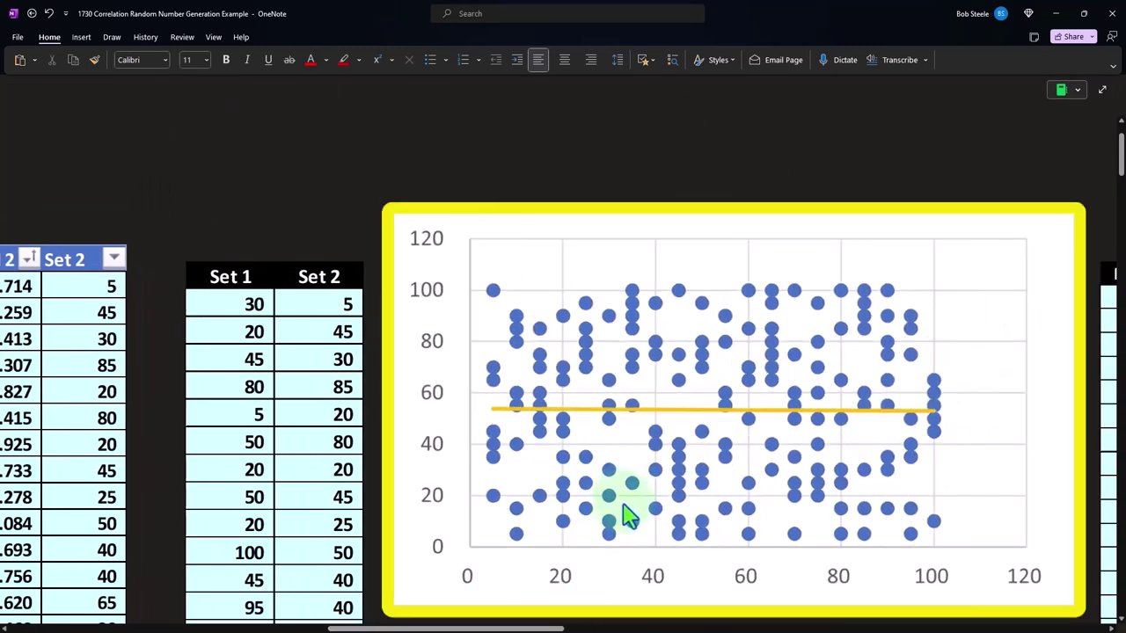
pyautogui.moveTo(531, 630); pyautogui.dragTo(297, 628)
pyautogui.scroll(-7, 302, 503)
pyautogui.scroll(-5, 313, 513)
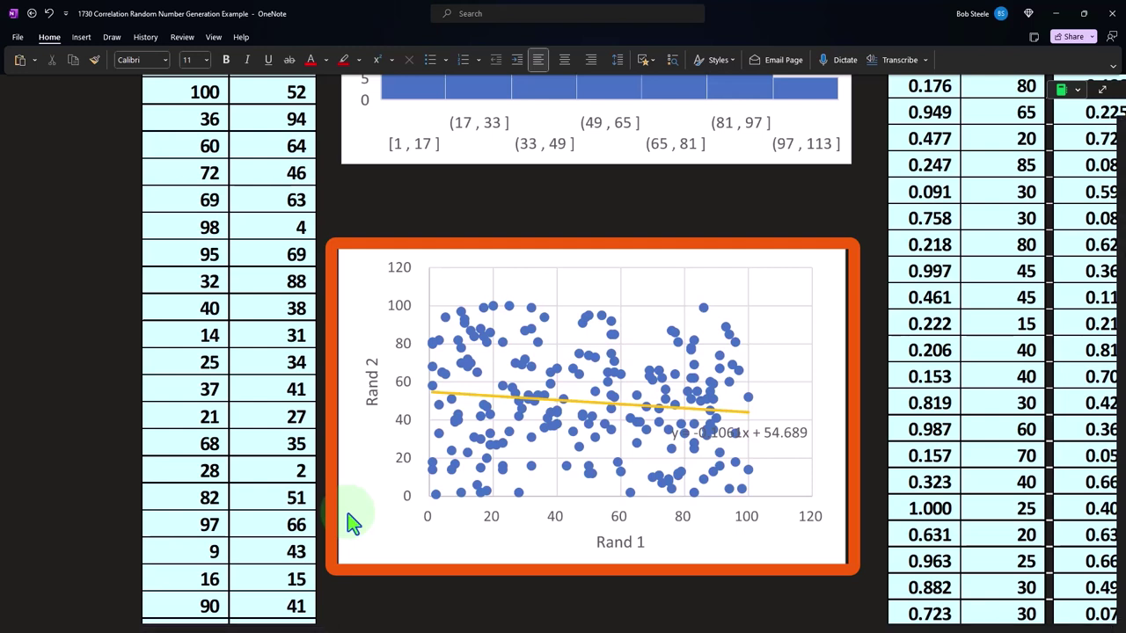
# Step: Bring the Rand 1/Rand 2 z-score columns and their R-Correlation table into view for review
pyautogui.moveTo(290, 627); pyautogui.dragTo(350, 627)
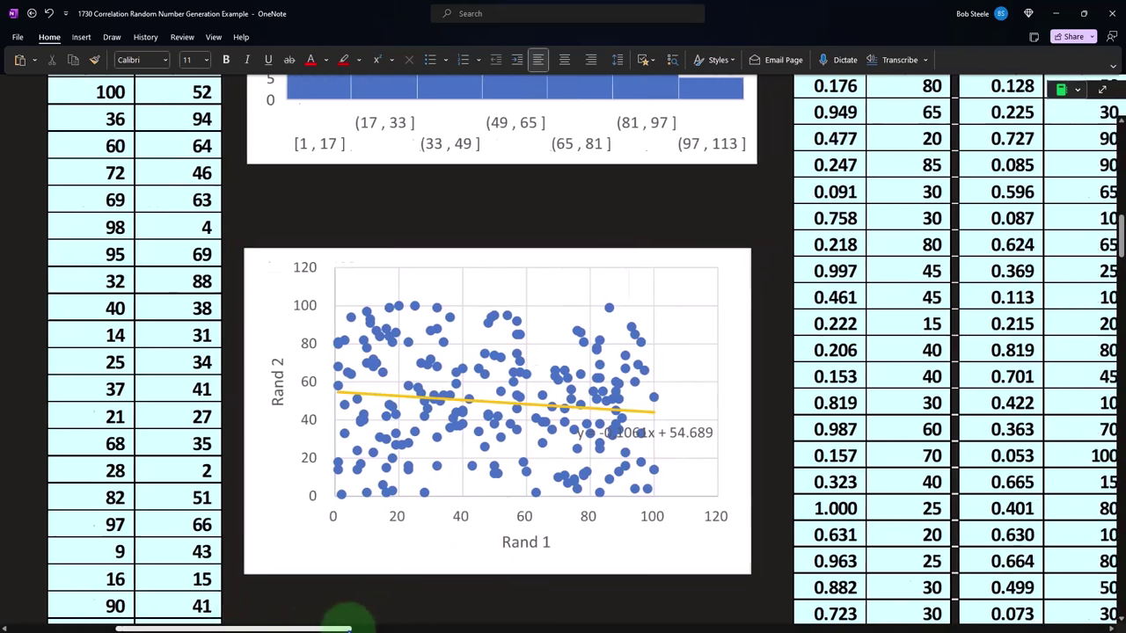
pyautogui.scroll(10, 641, 493)
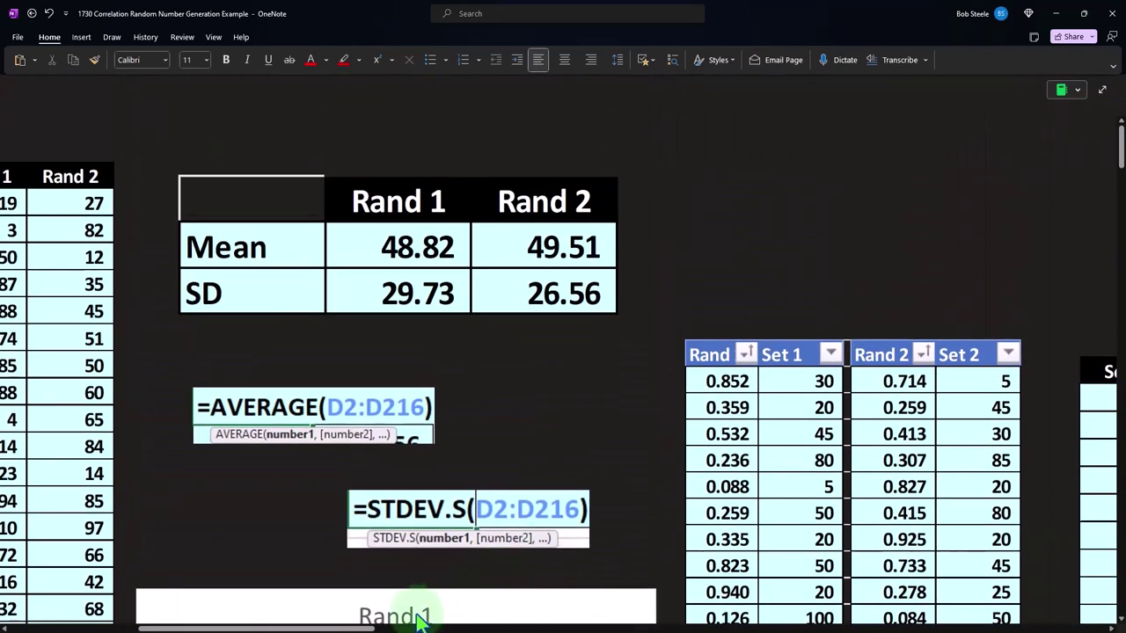
pyautogui.moveTo(364, 627); pyautogui.dragTo(682, 627)
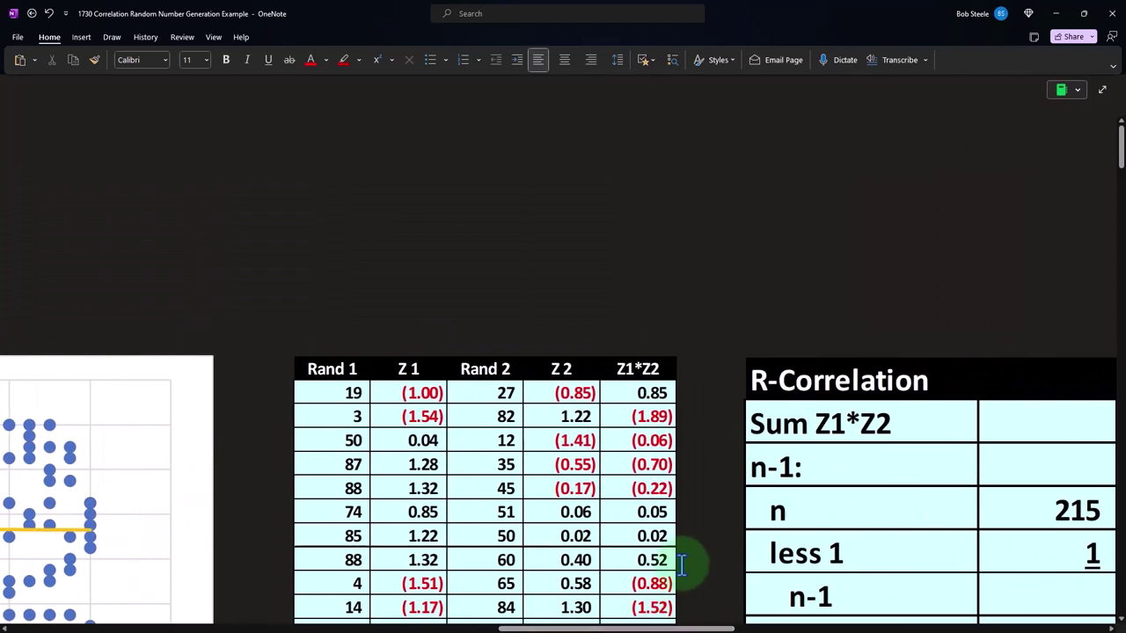